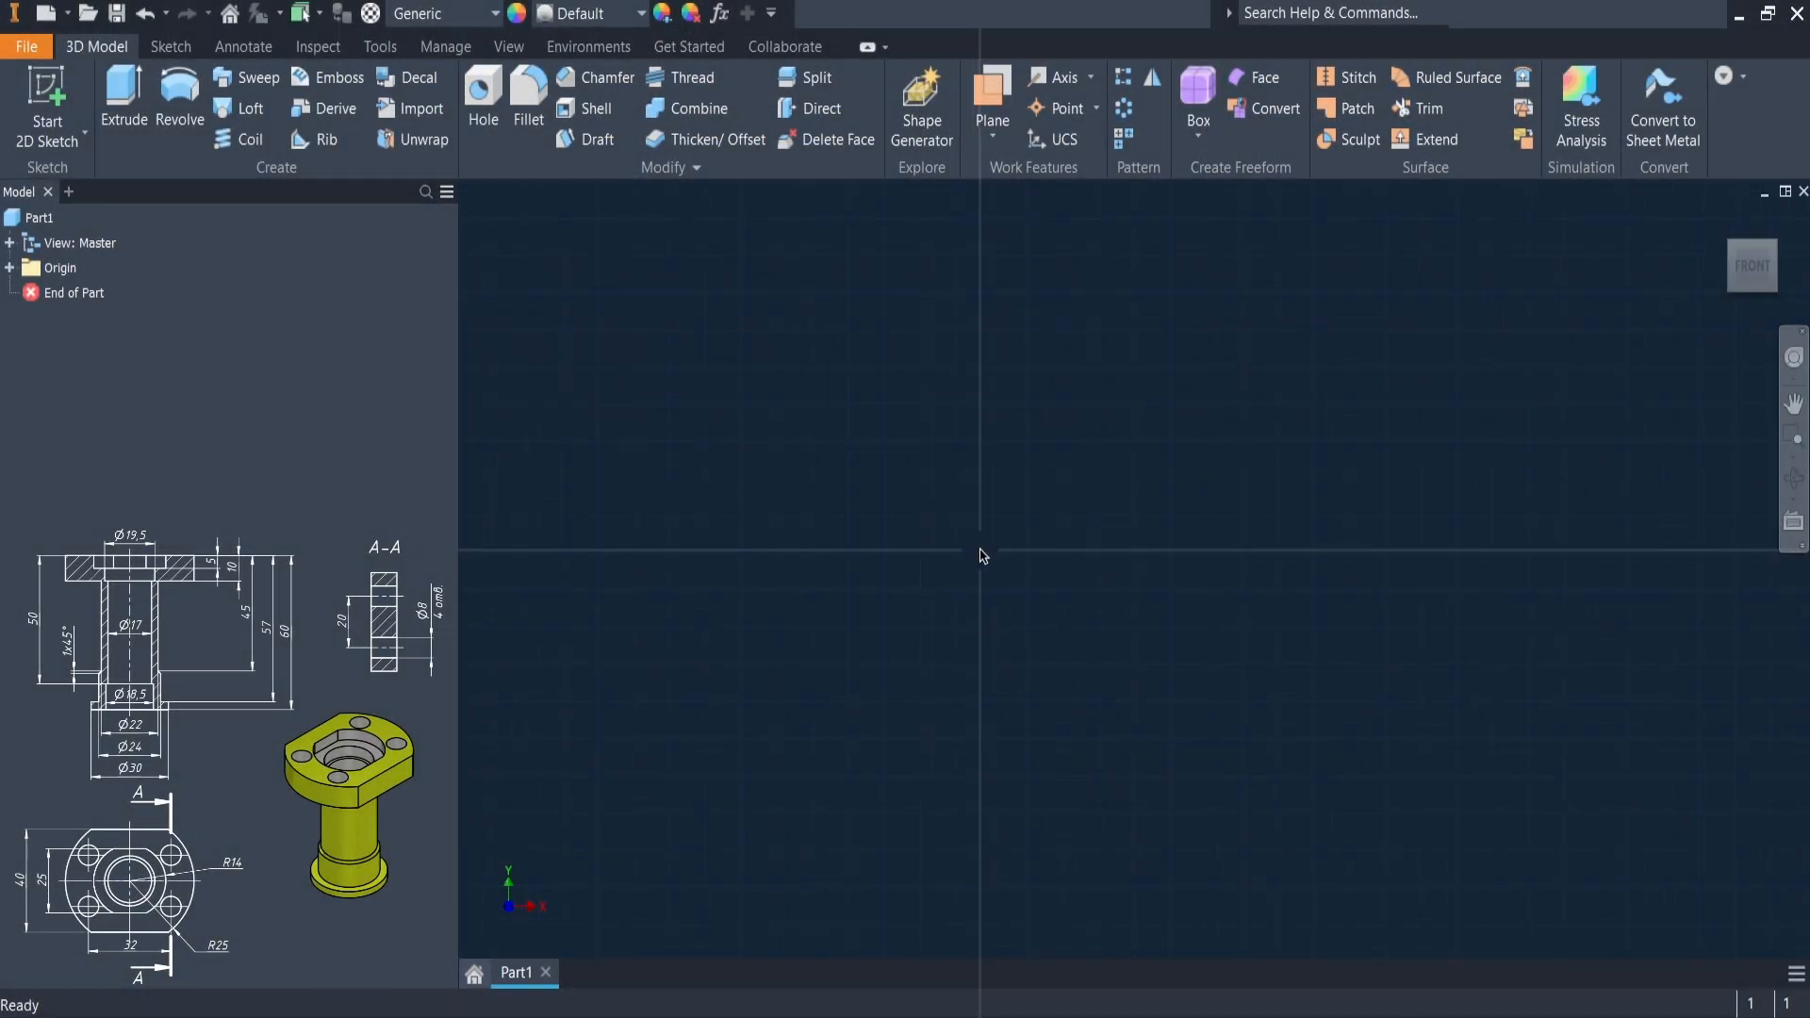
- Start a new 2D sketch on the XY plane
left_click(11, 269)
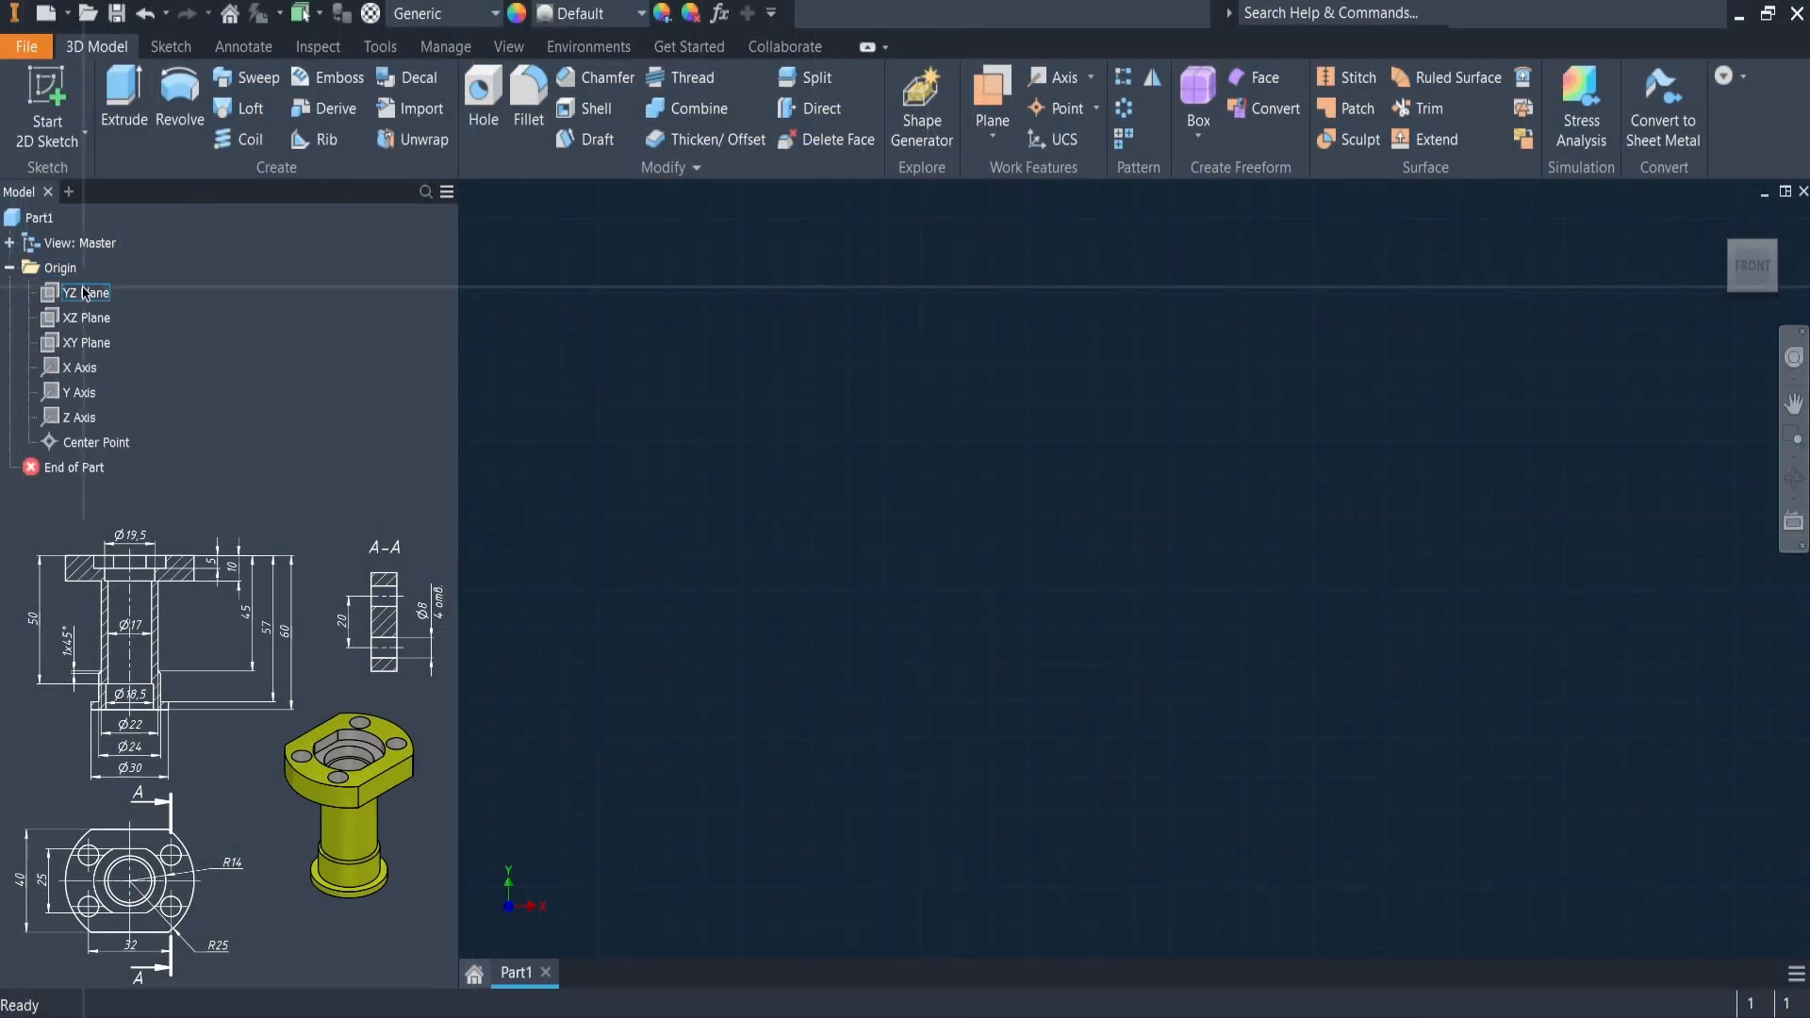
left_click(94, 345)
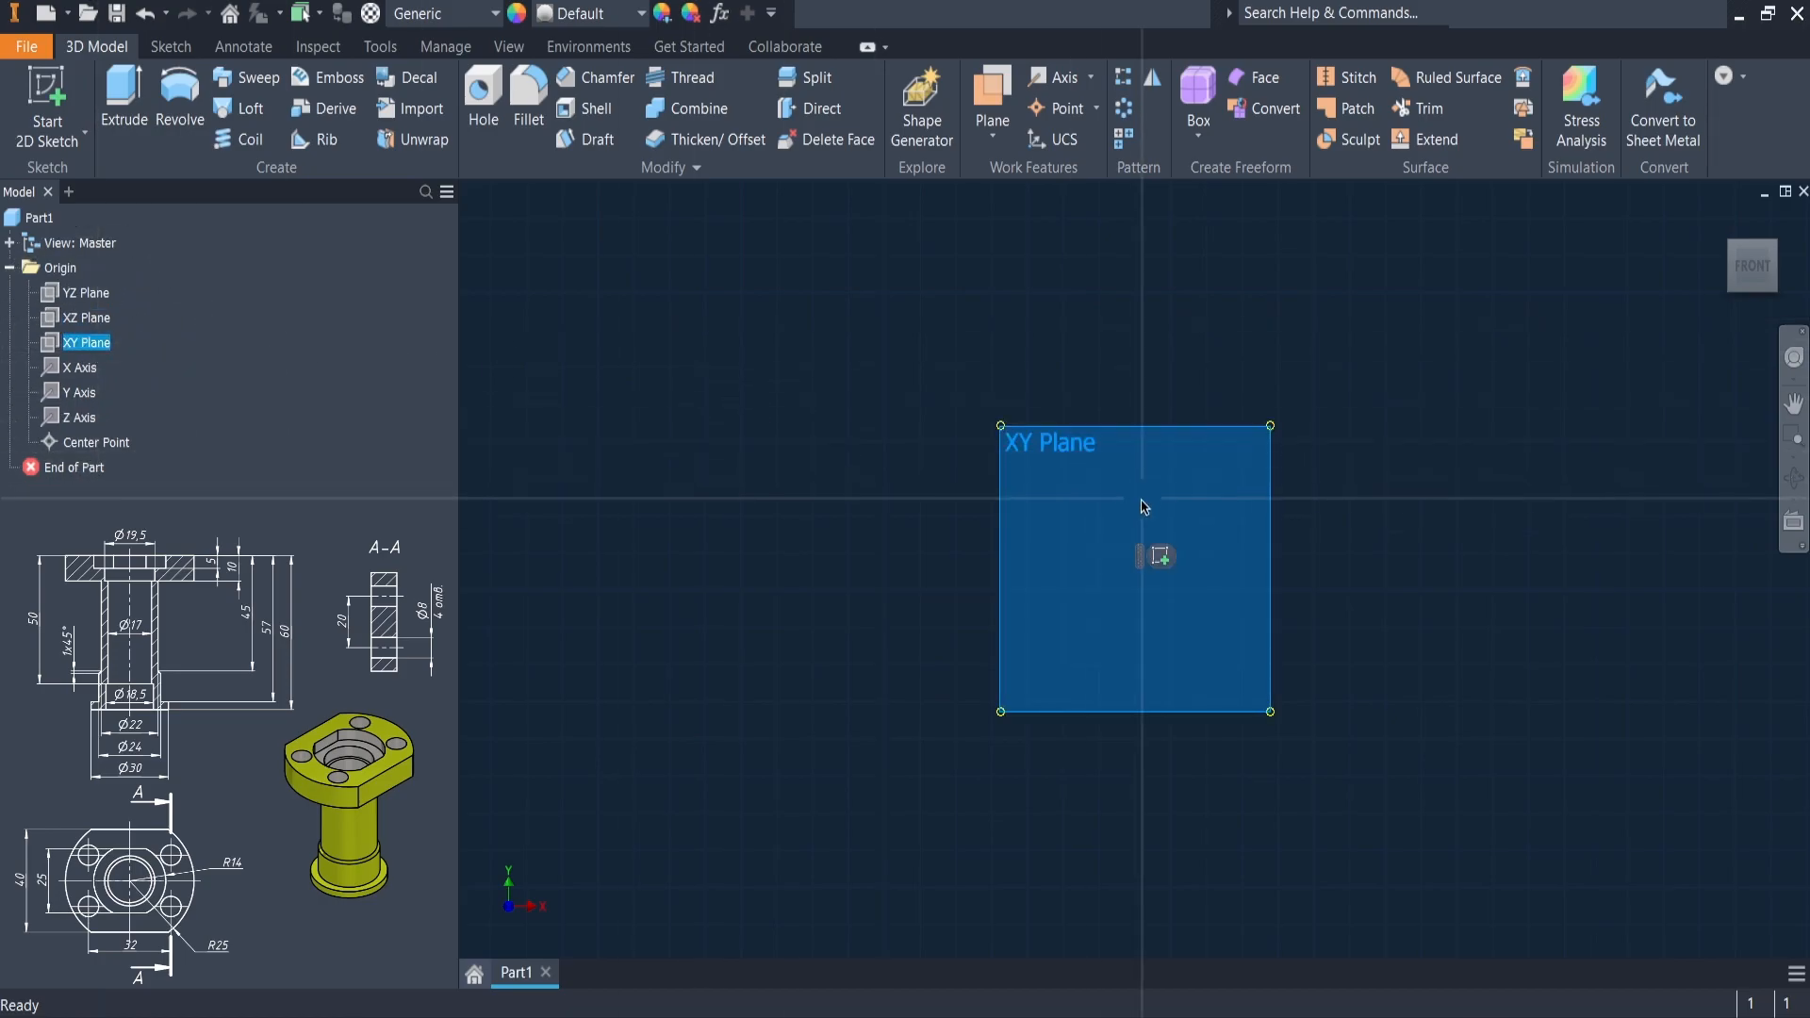
left_click(1163, 557)
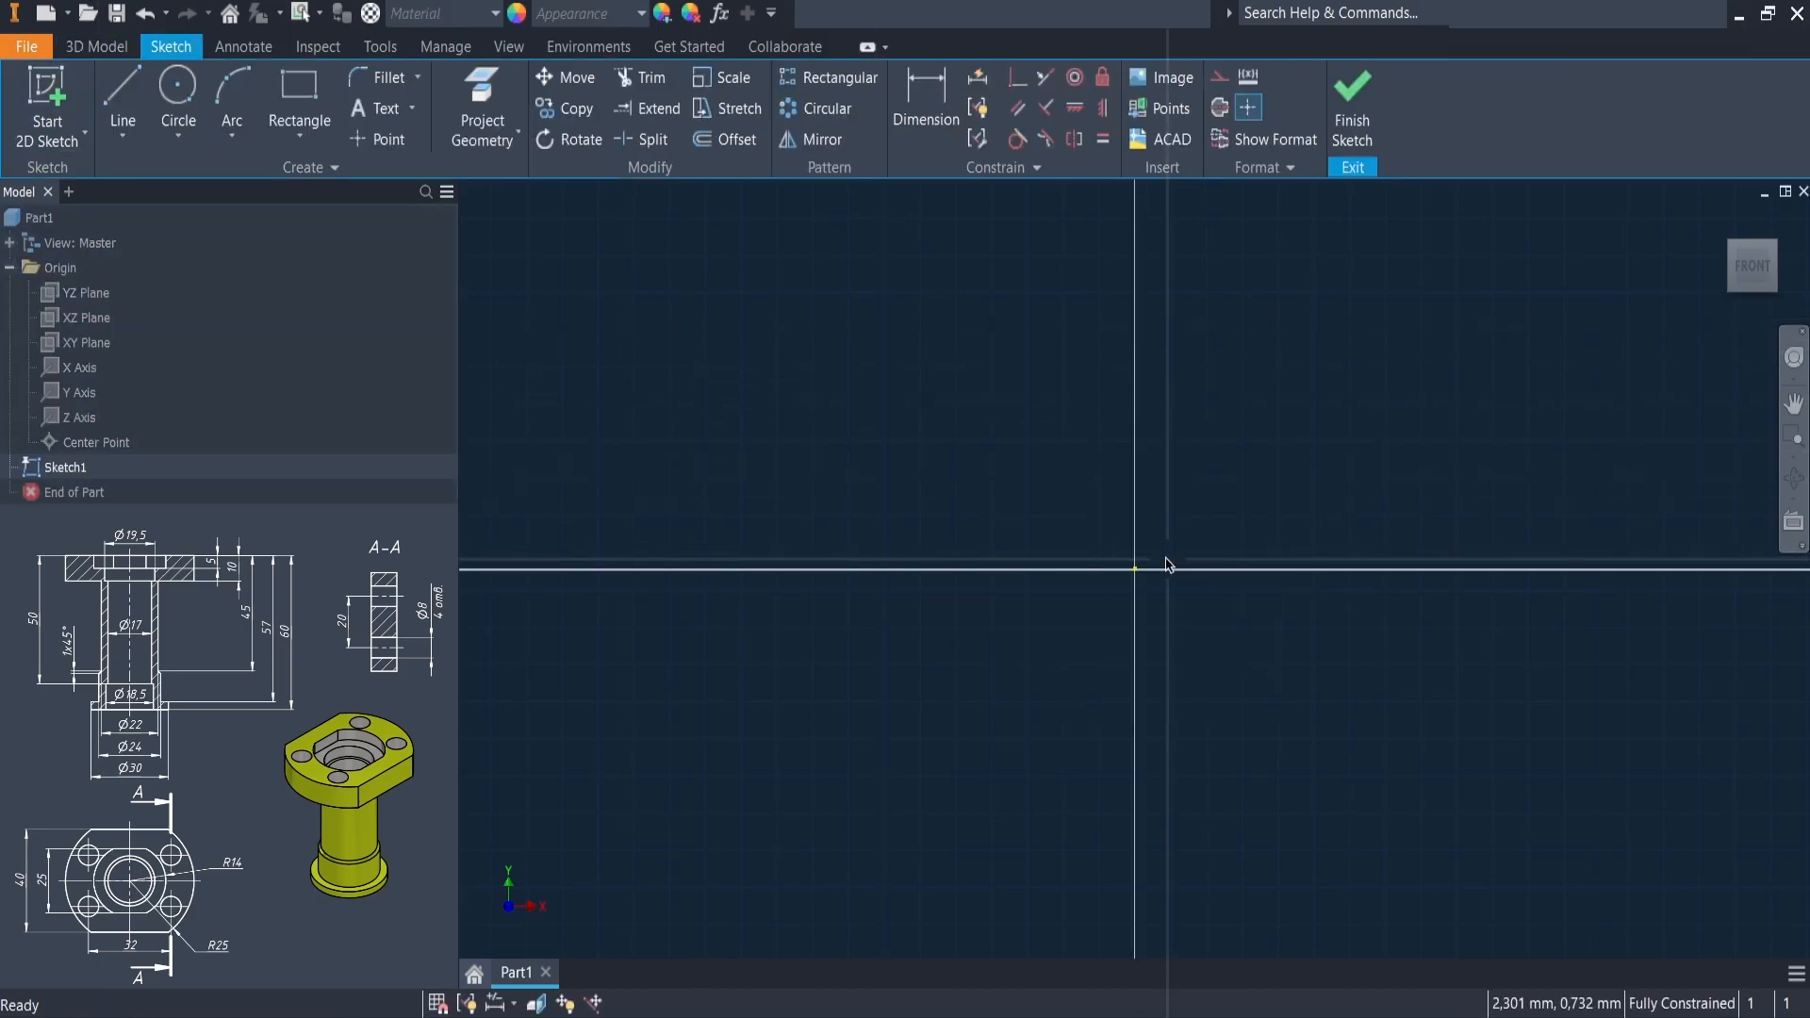
- Draw a vertical centerline about 31 mm long upward from the origin
middle_click_drag(1103, 384, 1058, 495)
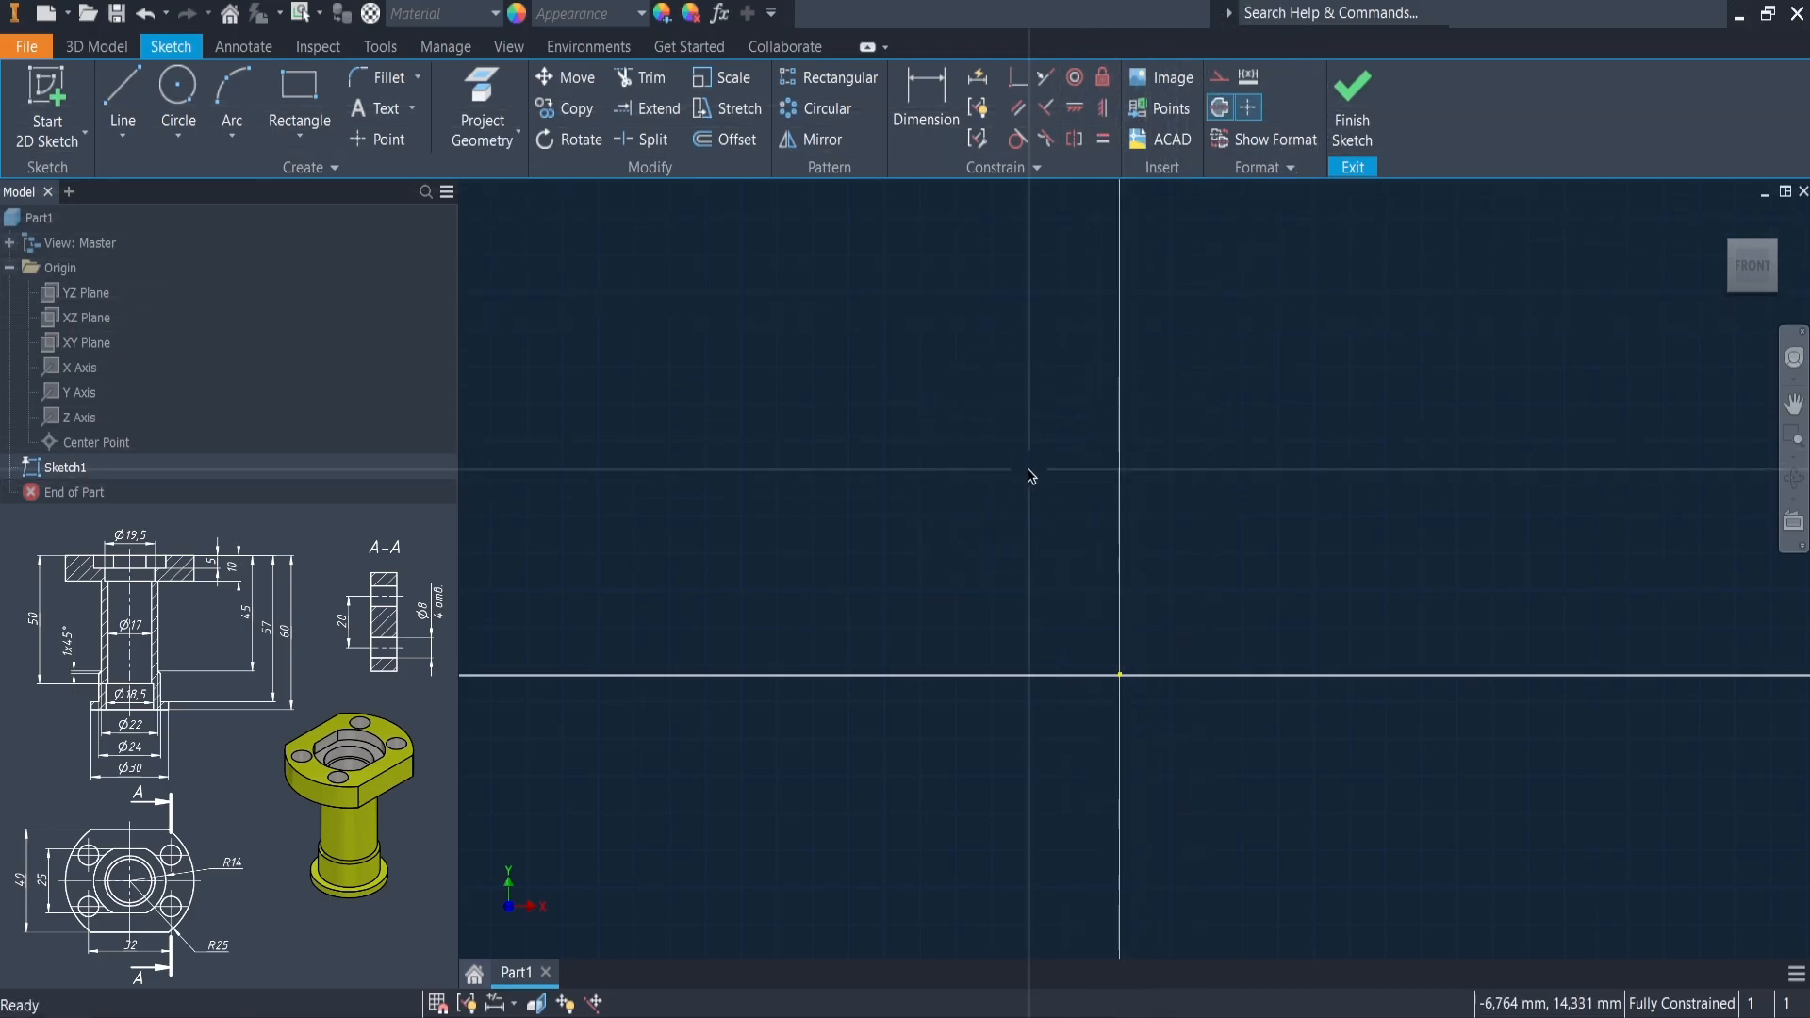
right_click(1000, 430)
left_click(998, 416)
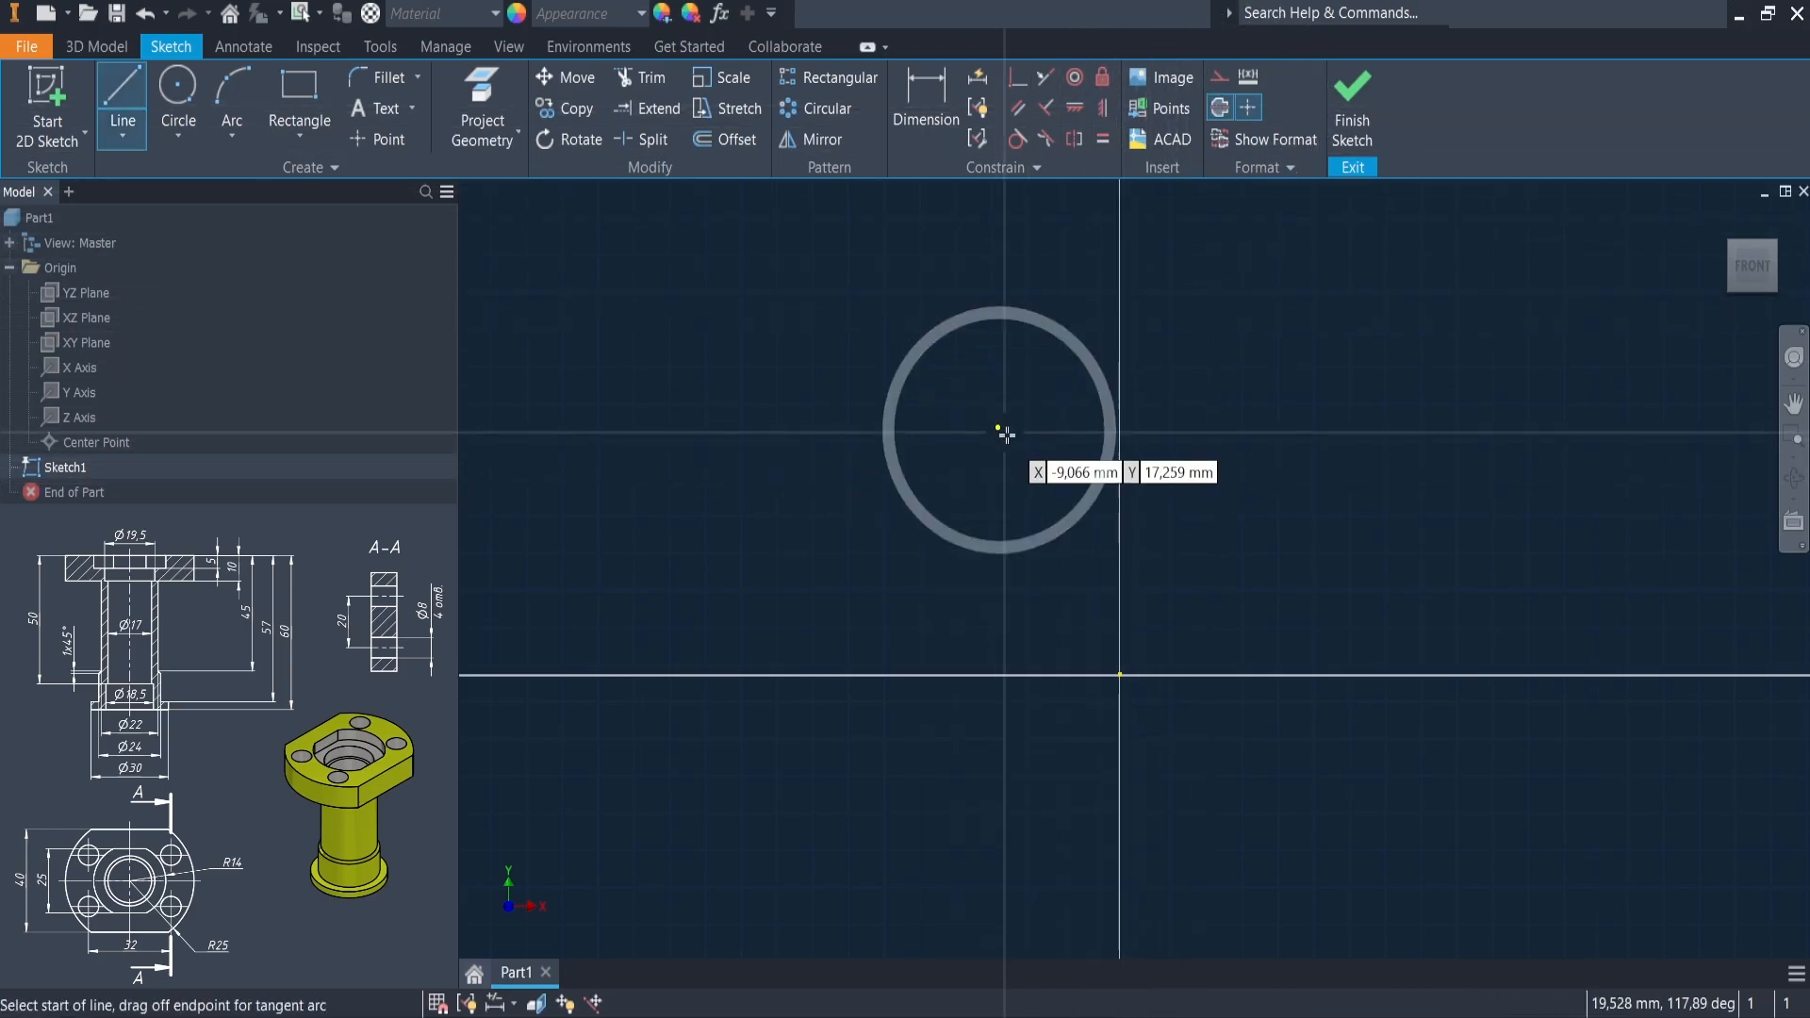
left_click(1119, 674)
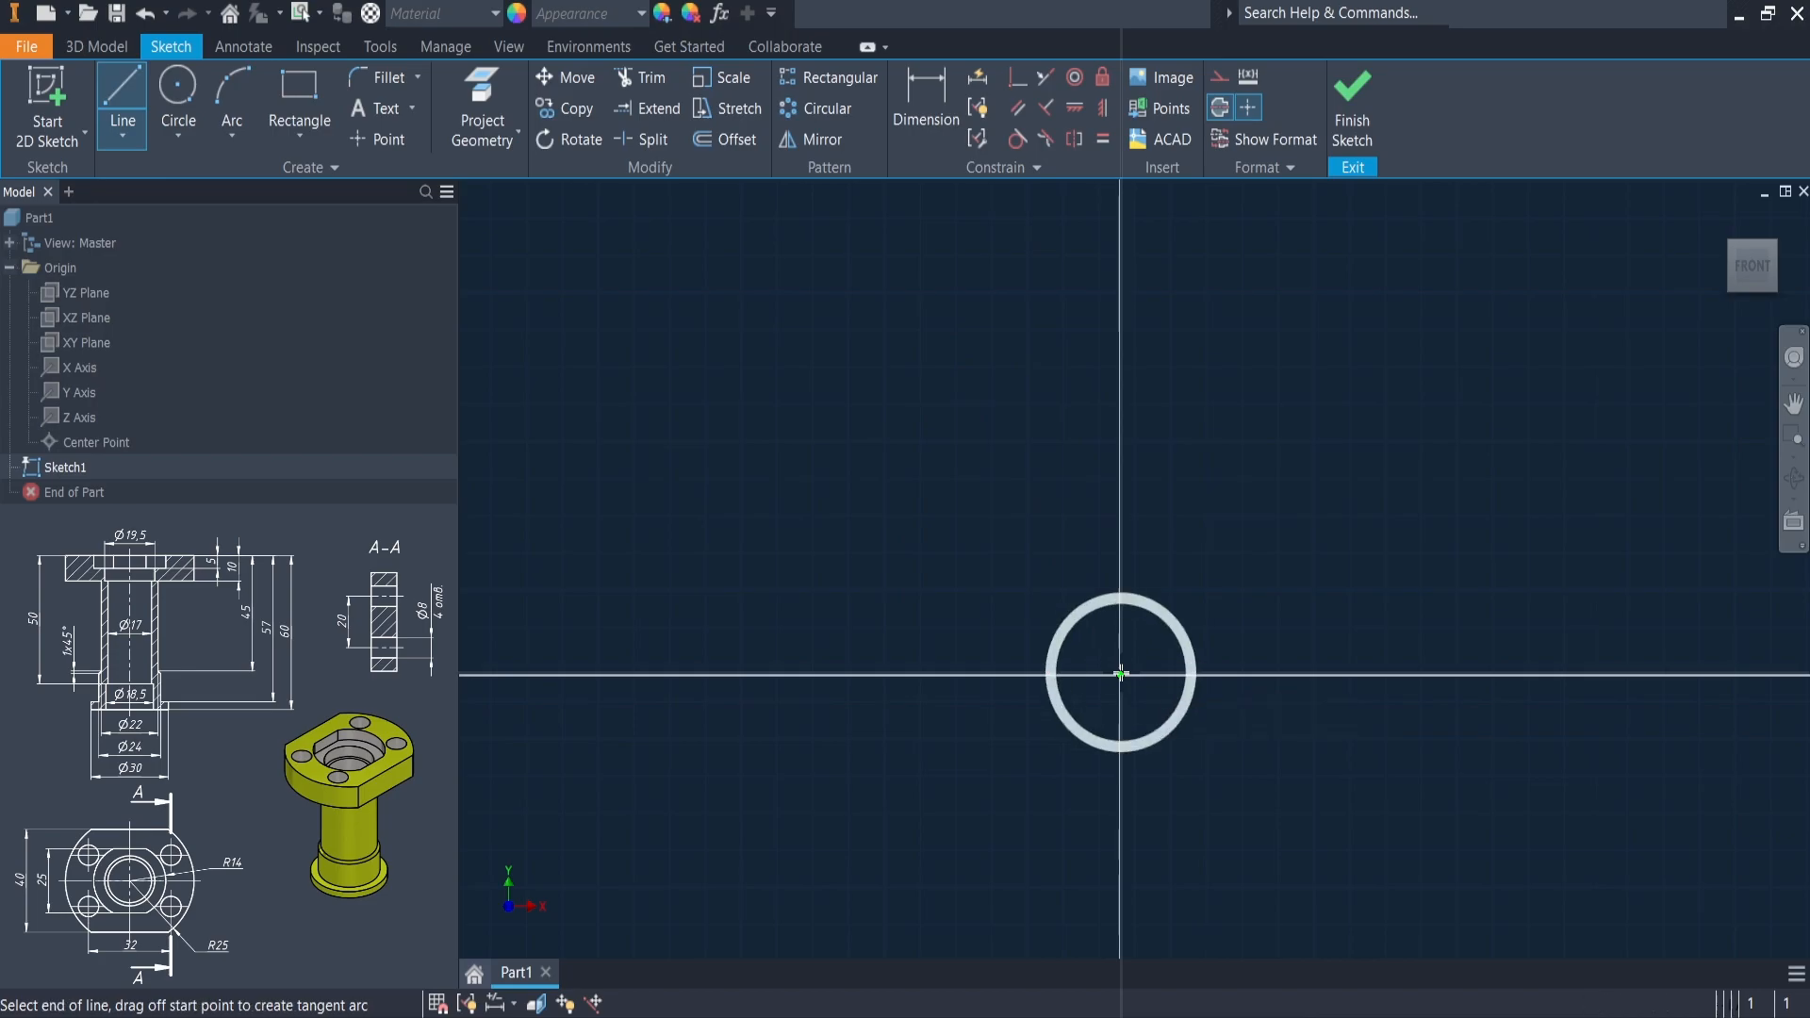
left_click(1119, 237)
key("Escape")
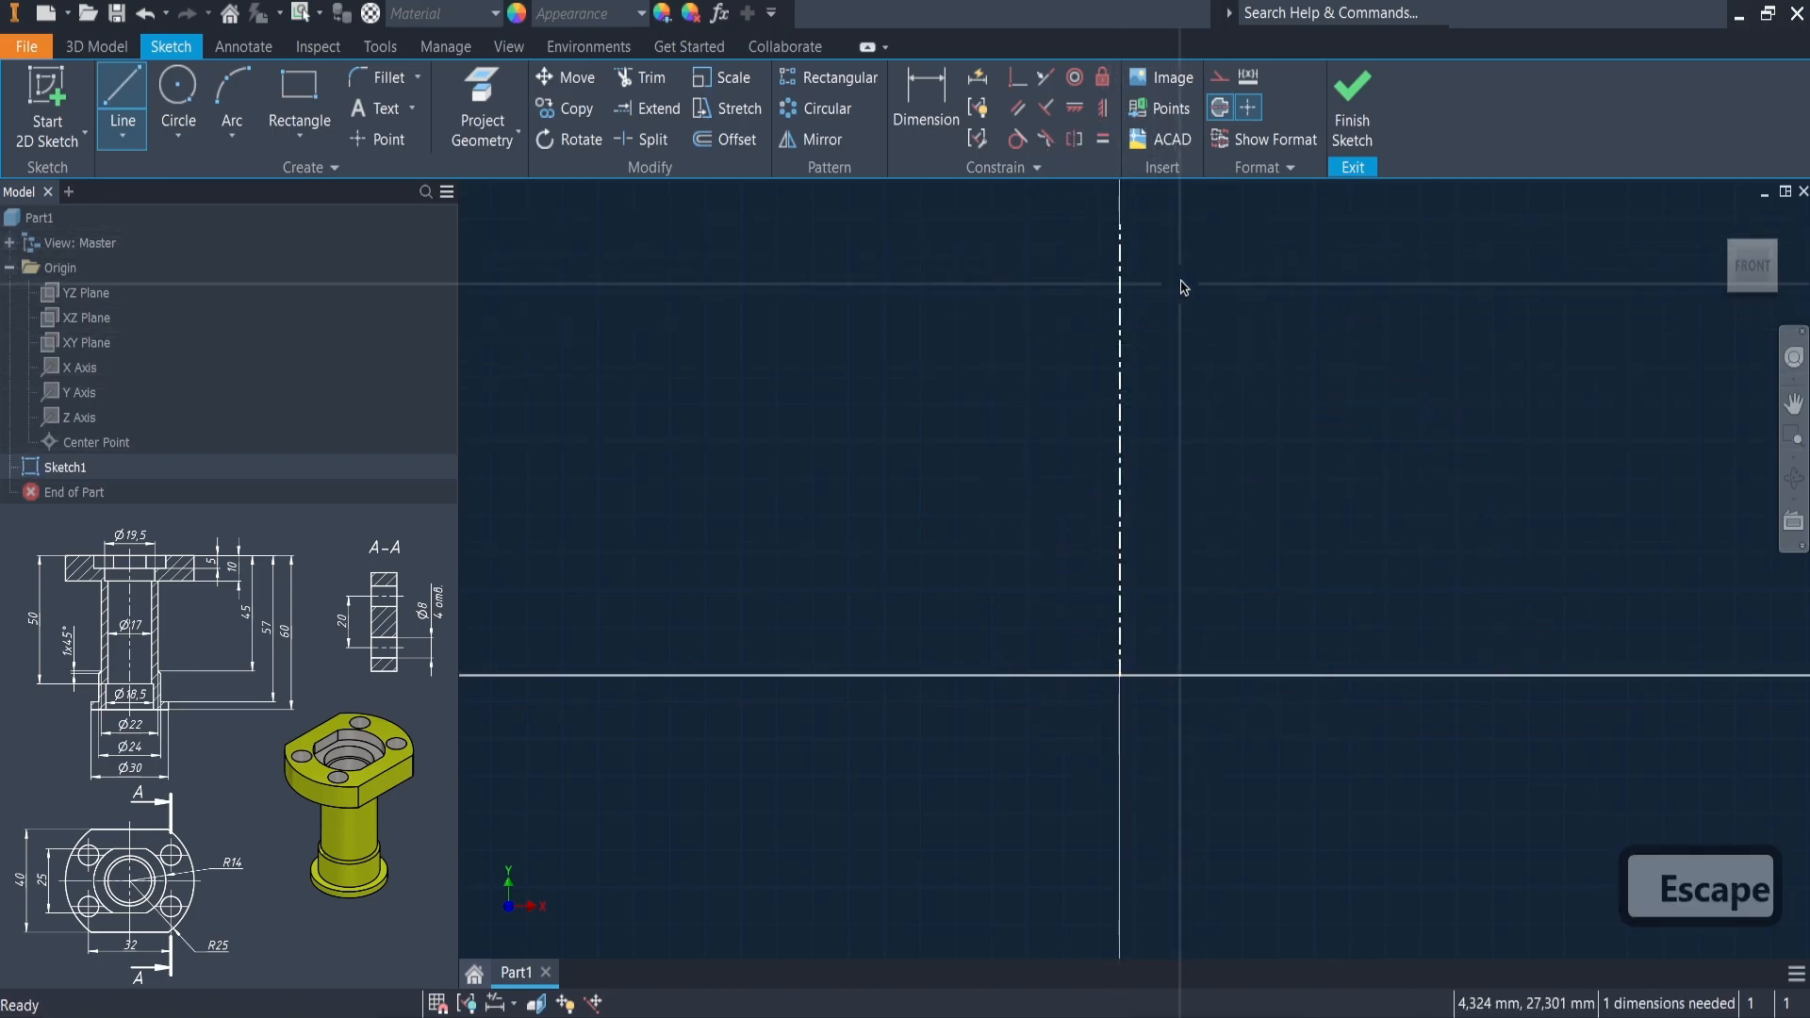
- Draw the half-section's top edge and stepped bore wall beside the centerline, from about 31 mm high down to the origin's level
mouse_move(999, 302)
middle_mouse_down()
mouse_move(988, 426)
mouse_move(958, 412)
middle_mouse_up()
right_click(947, 359)
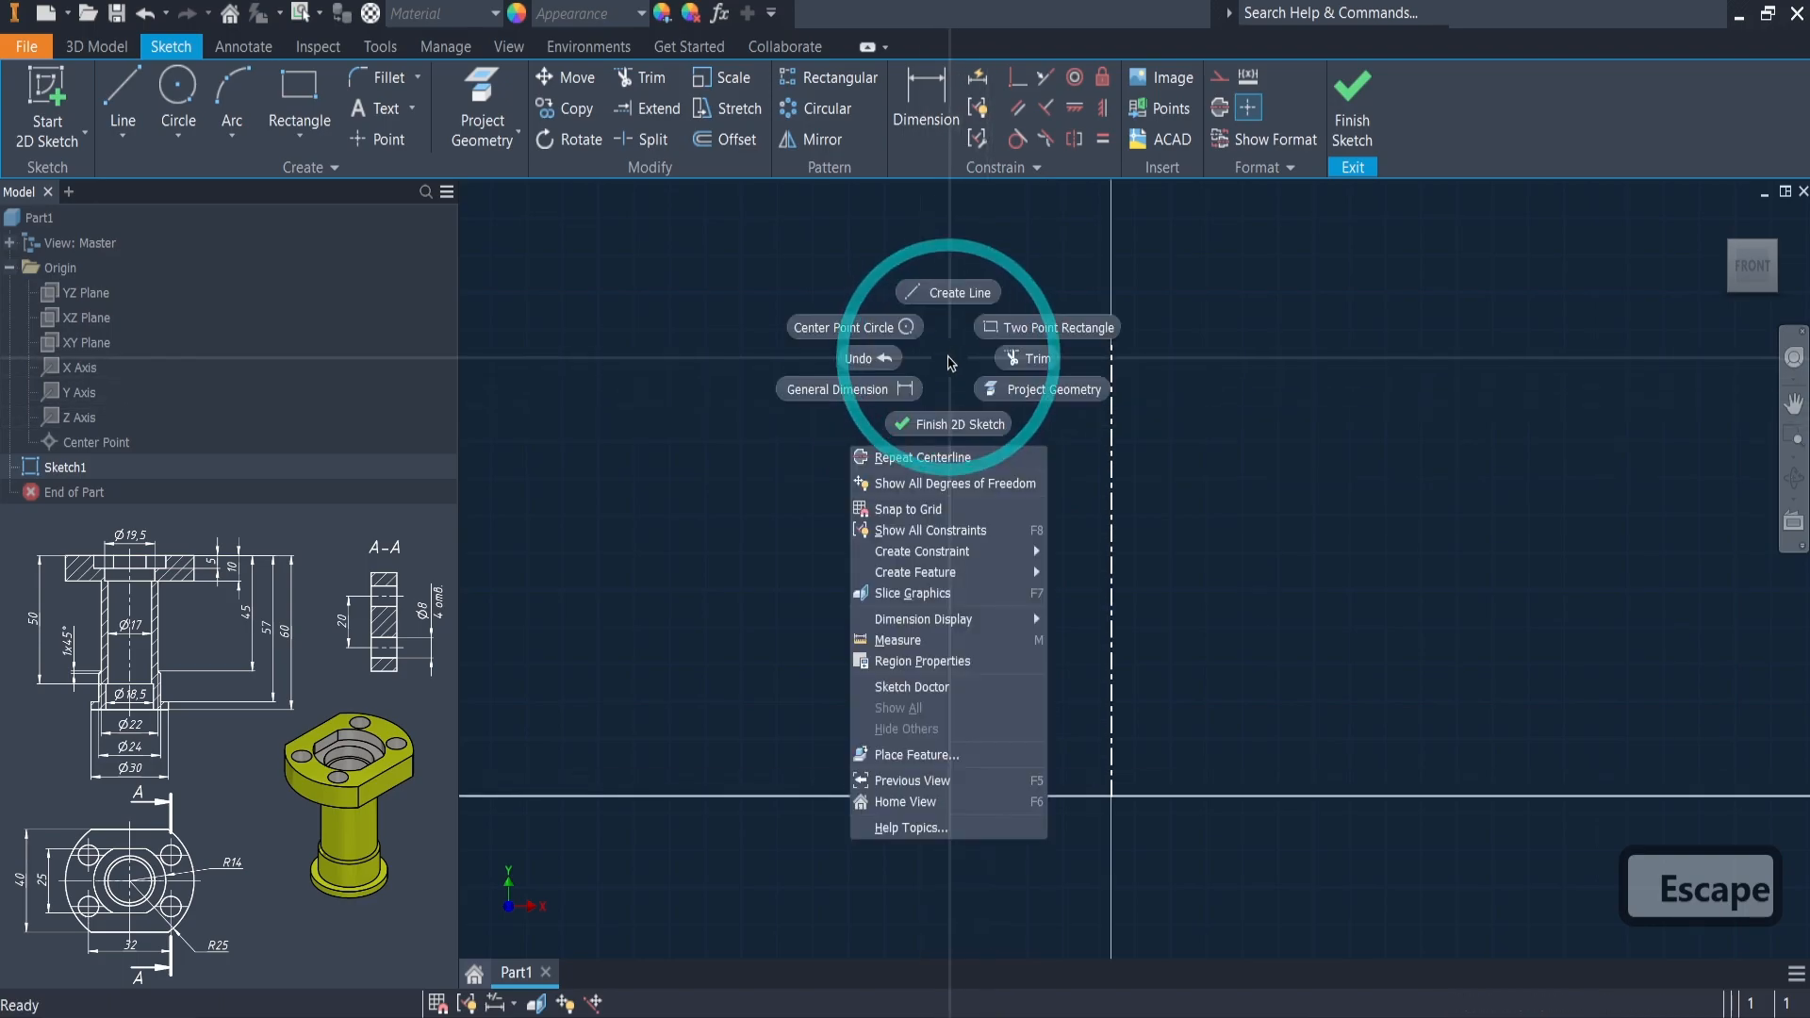
left_click(939, 293)
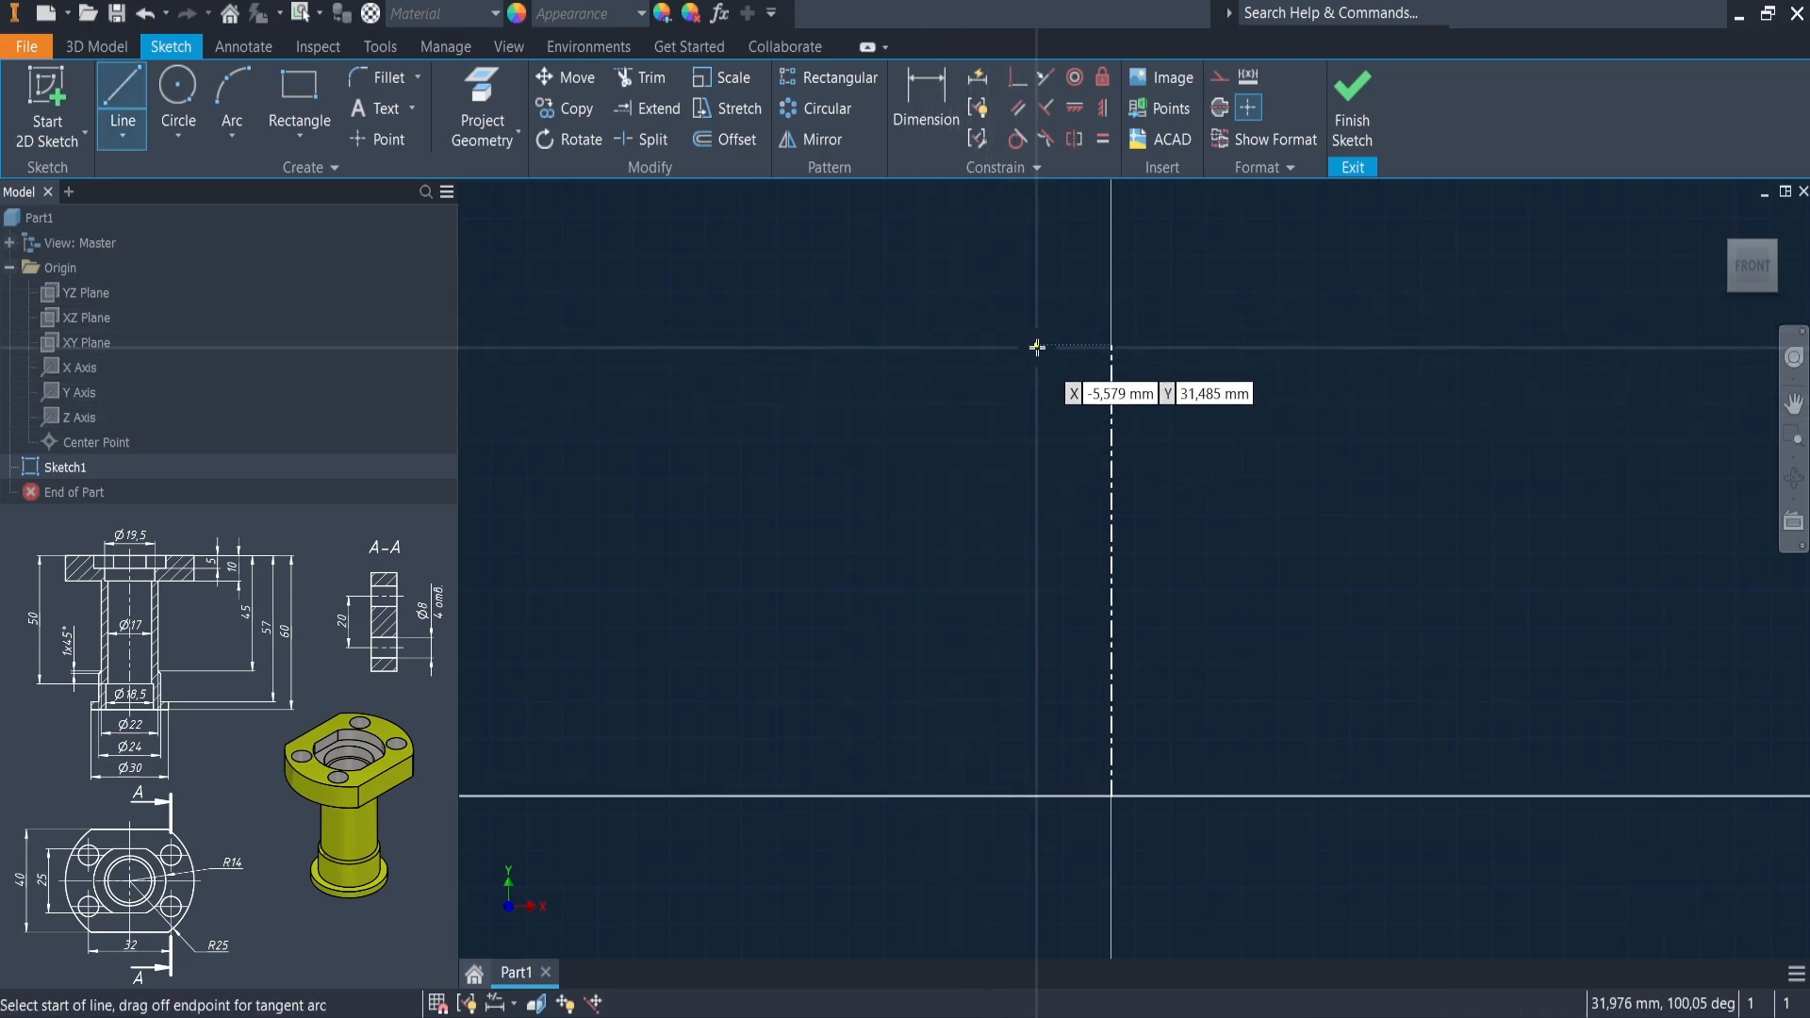
left_click(902, 344)
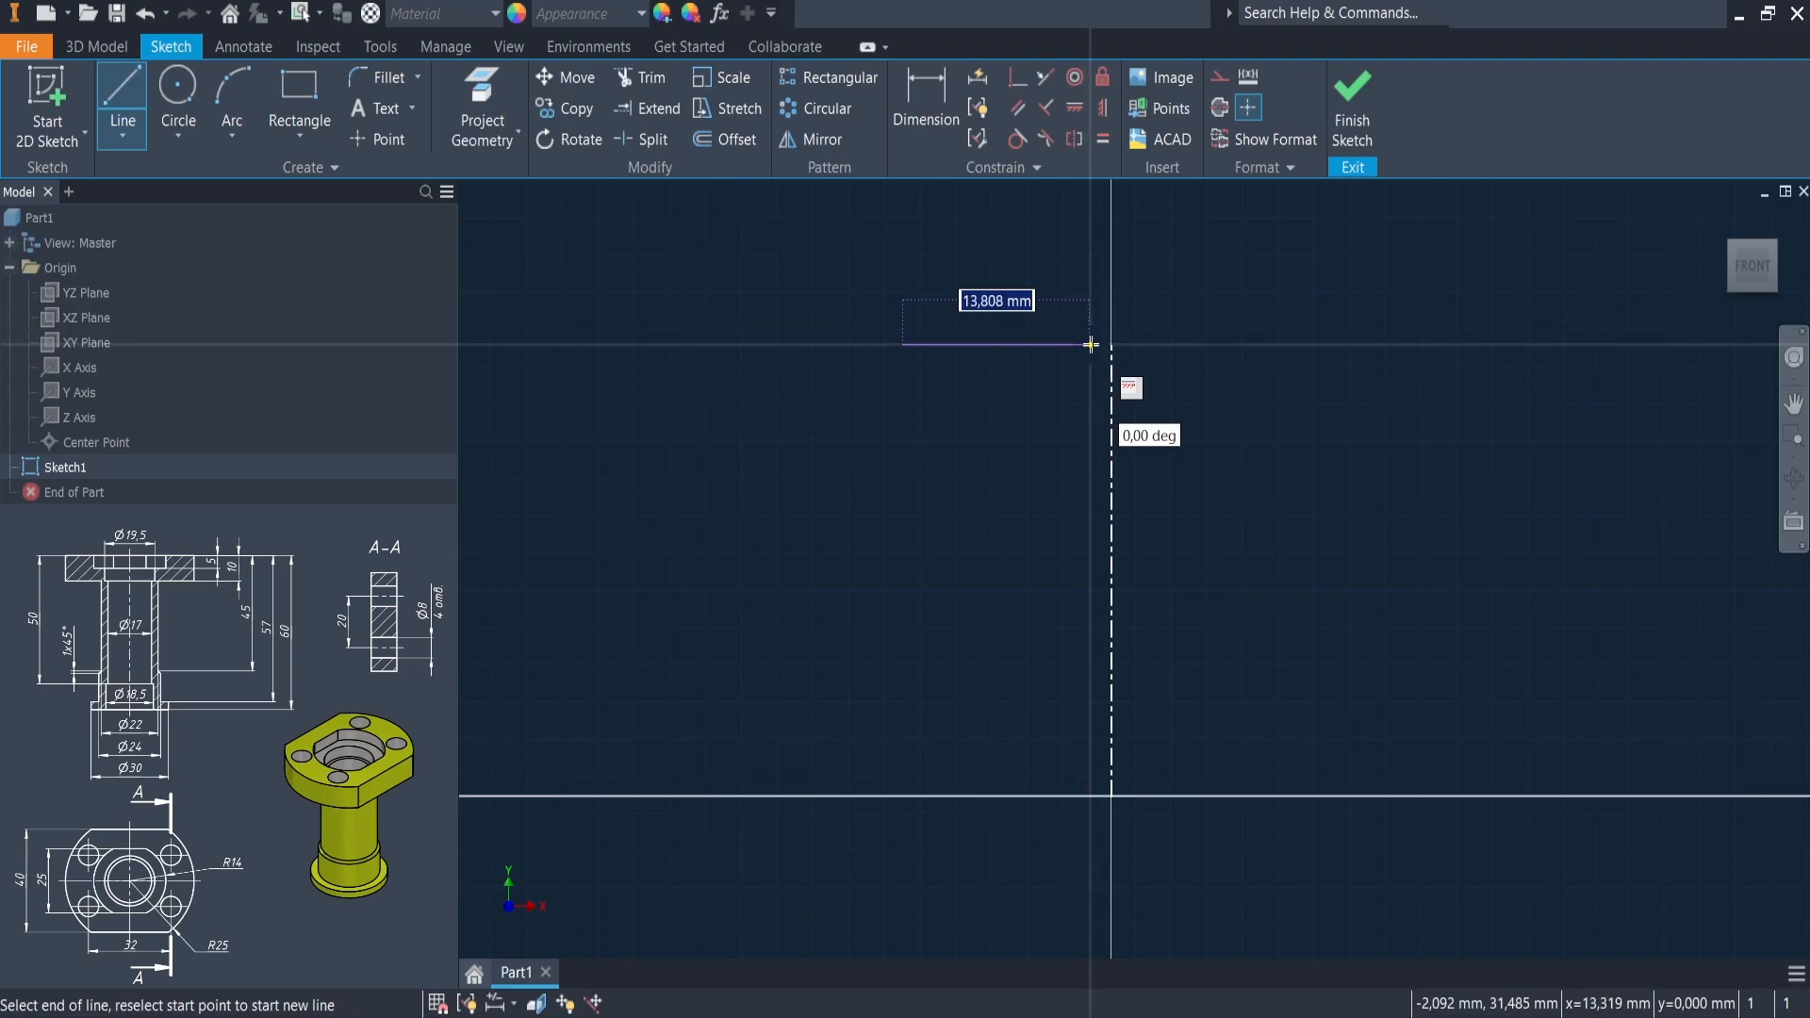
left_click(1016, 344)
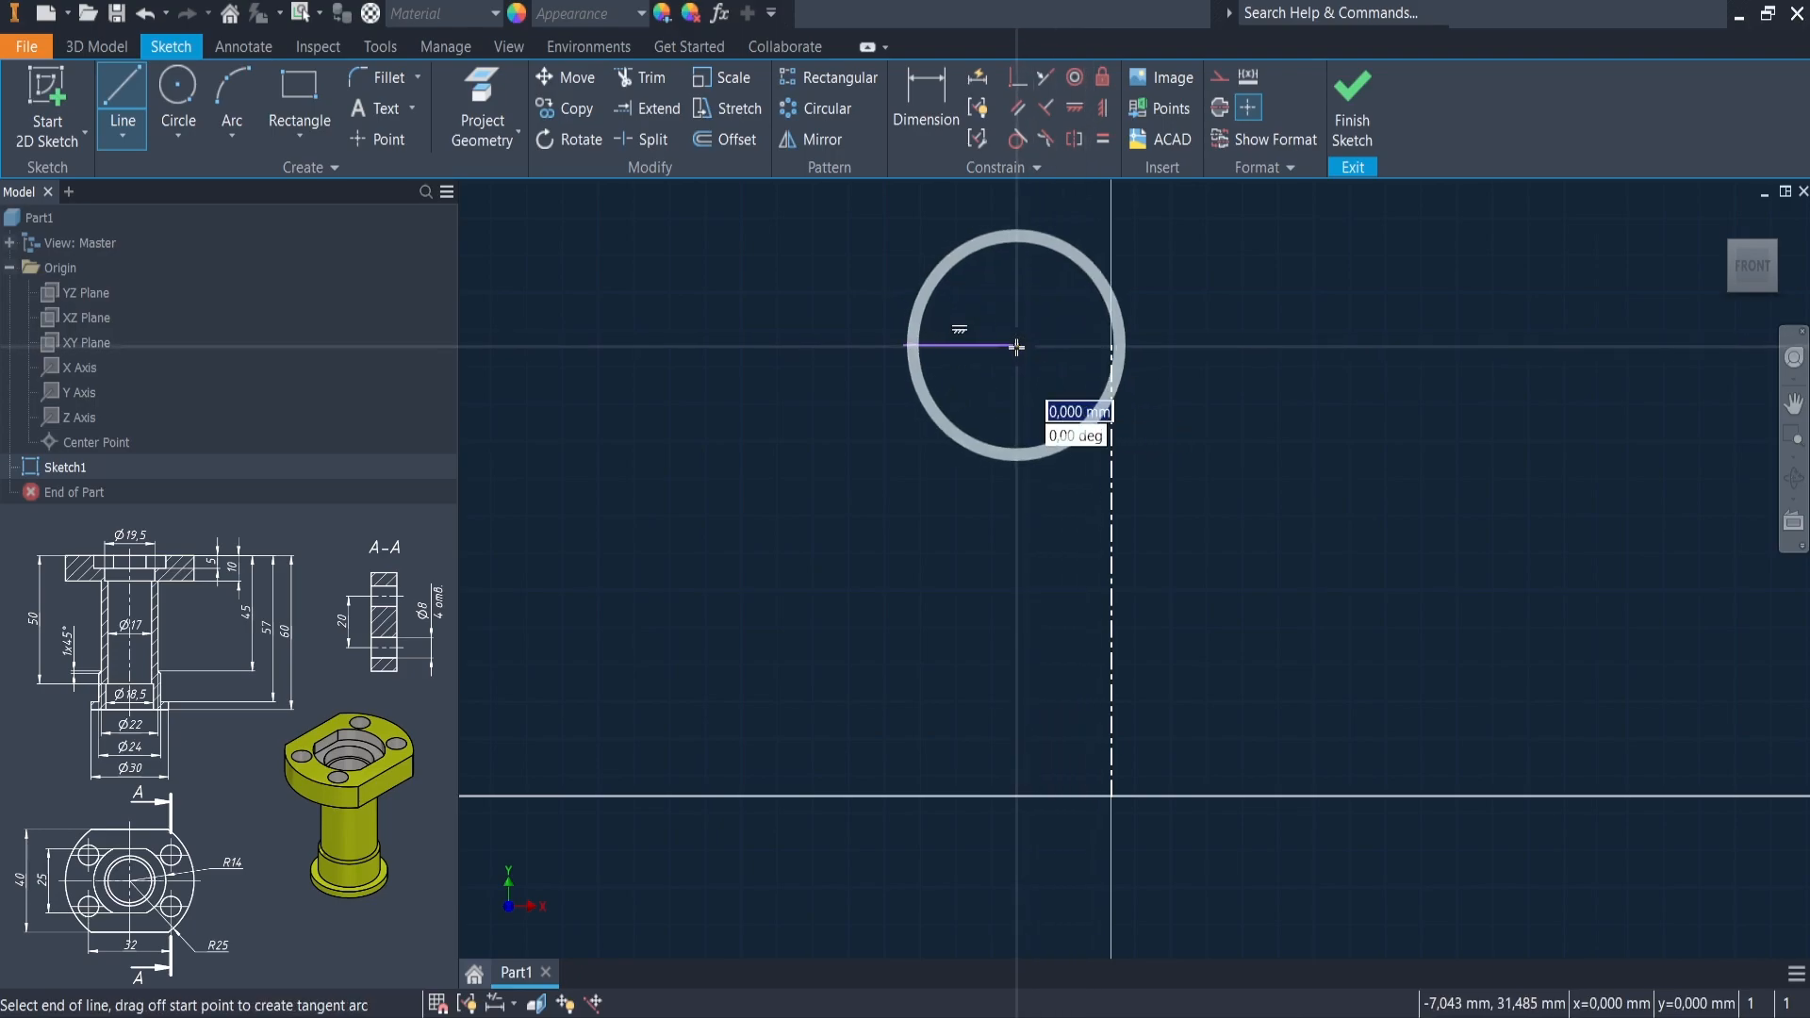
left_click(1016, 404)
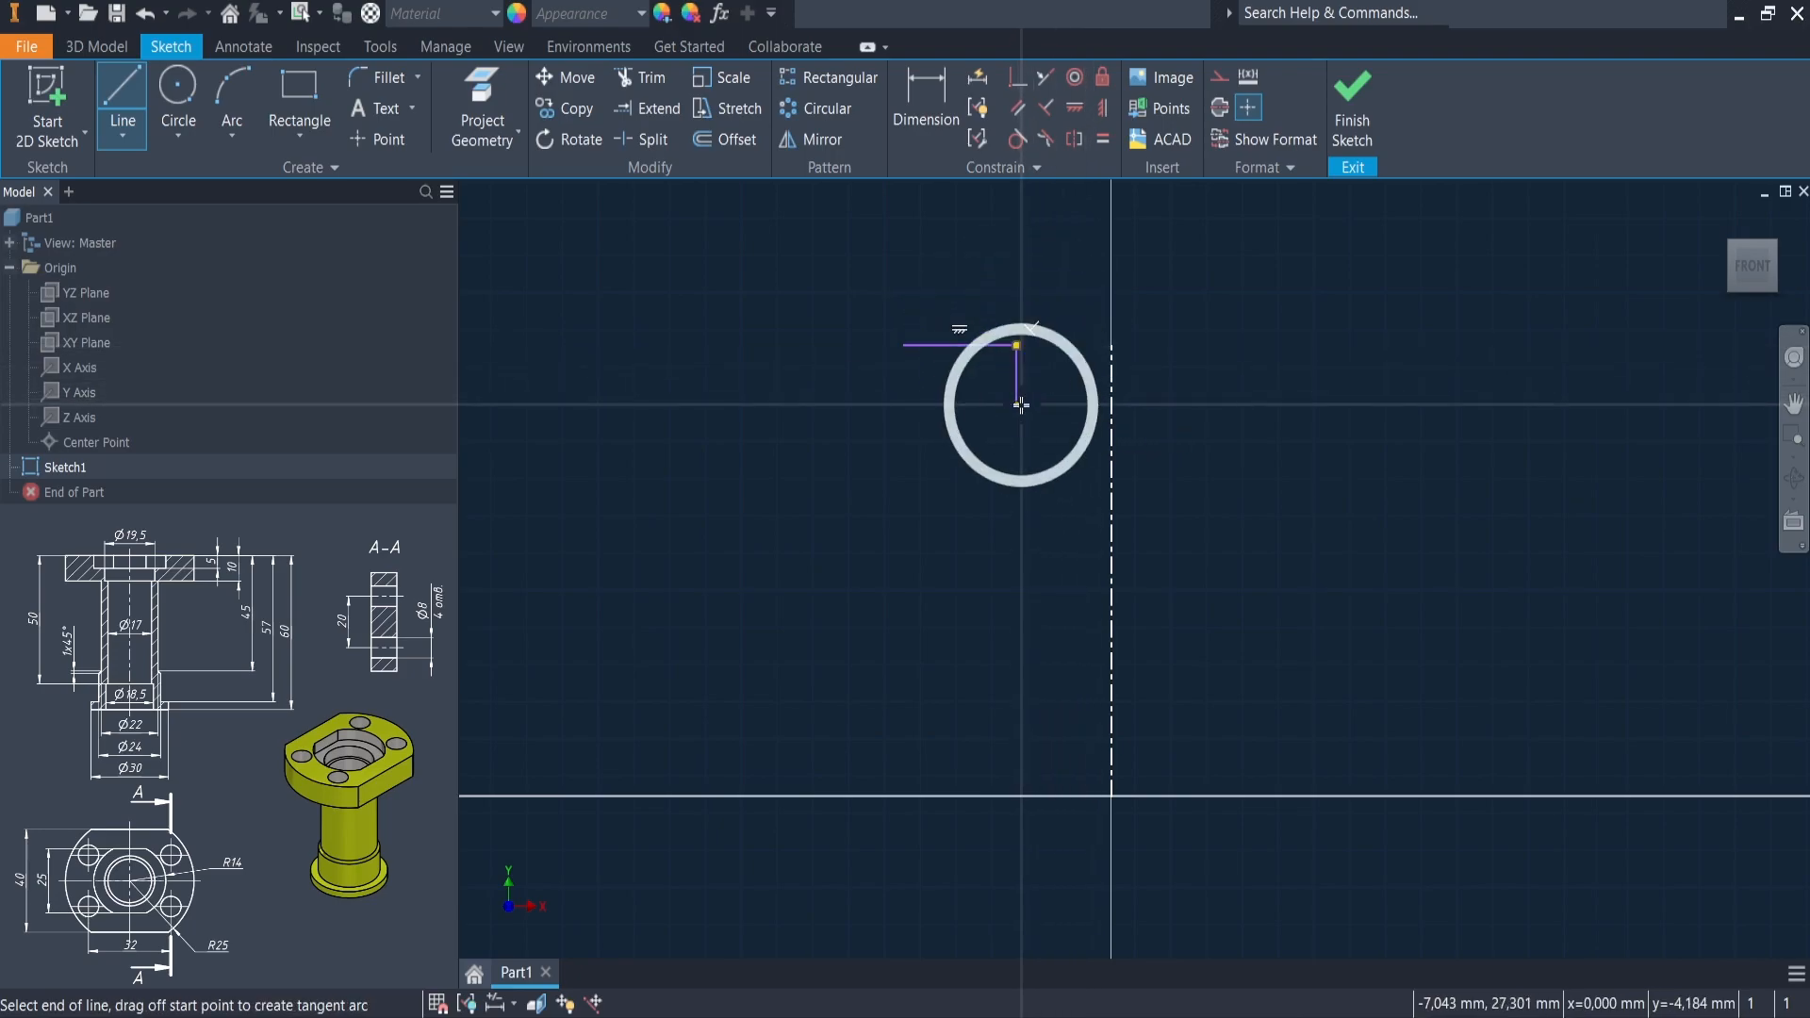
left_click(1064, 459)
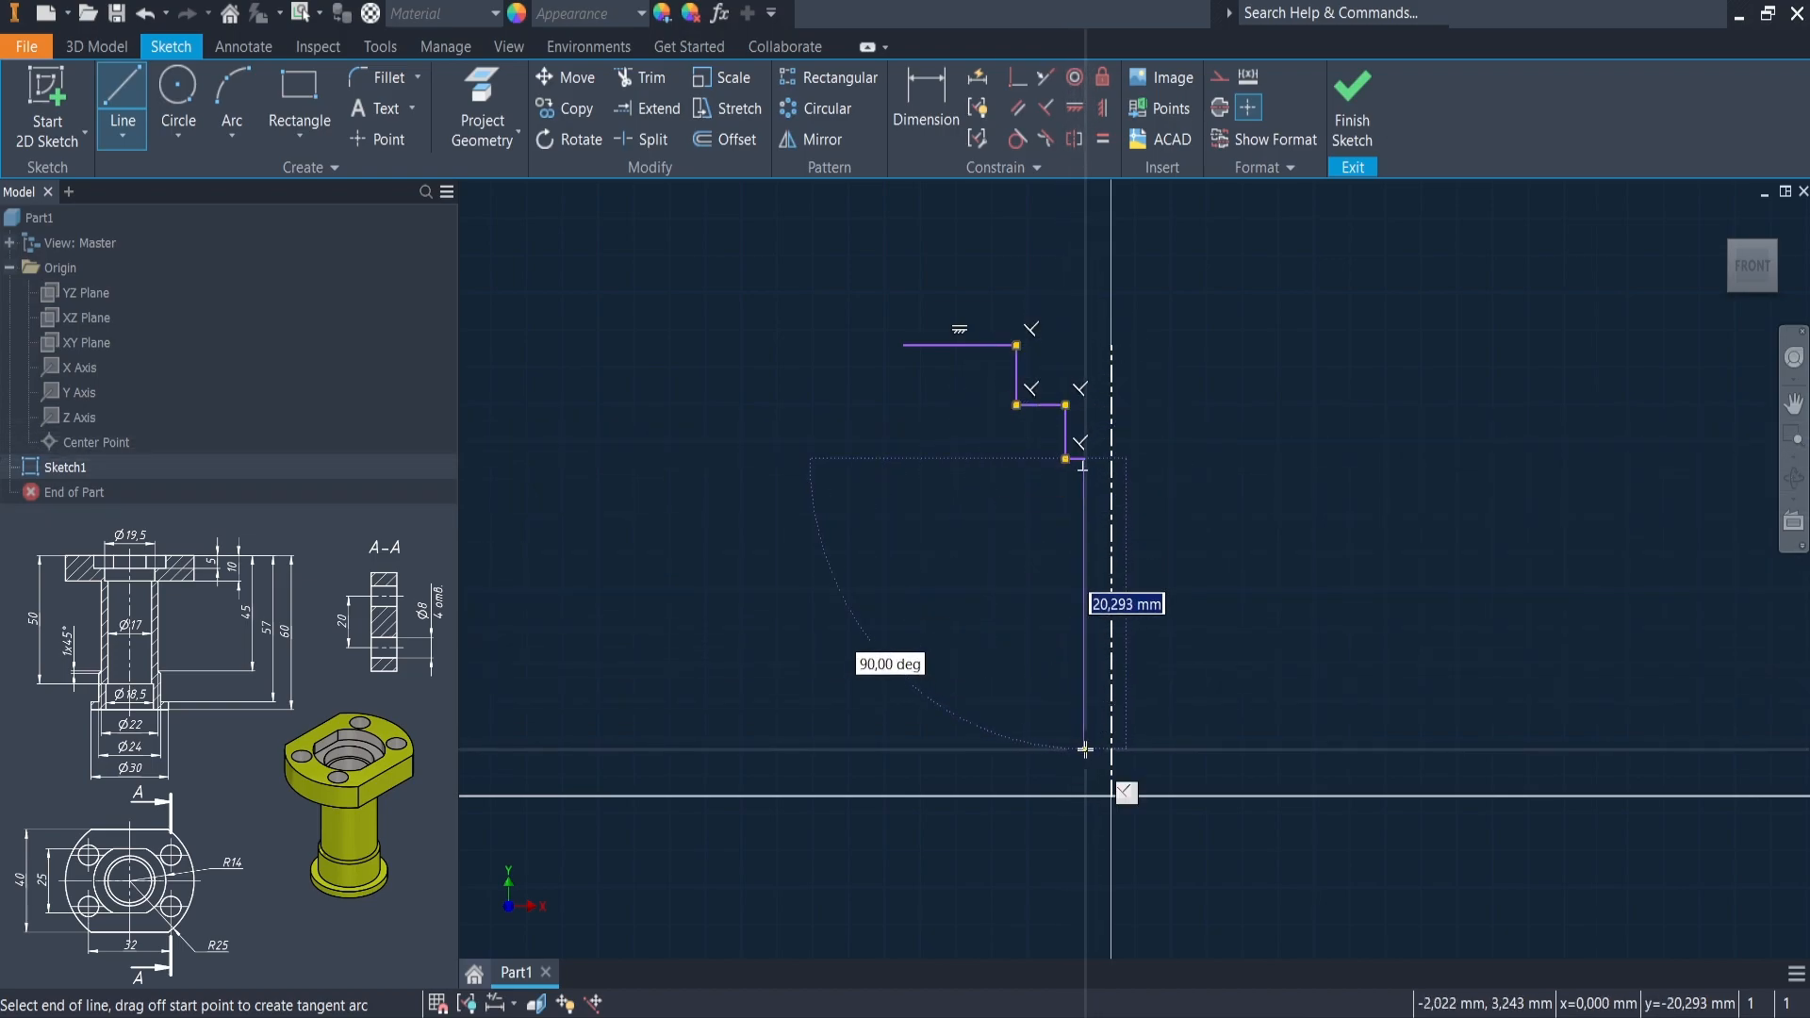
left_click(1083, 716)
left_click(1065, 717)
left_click(1064, 796)
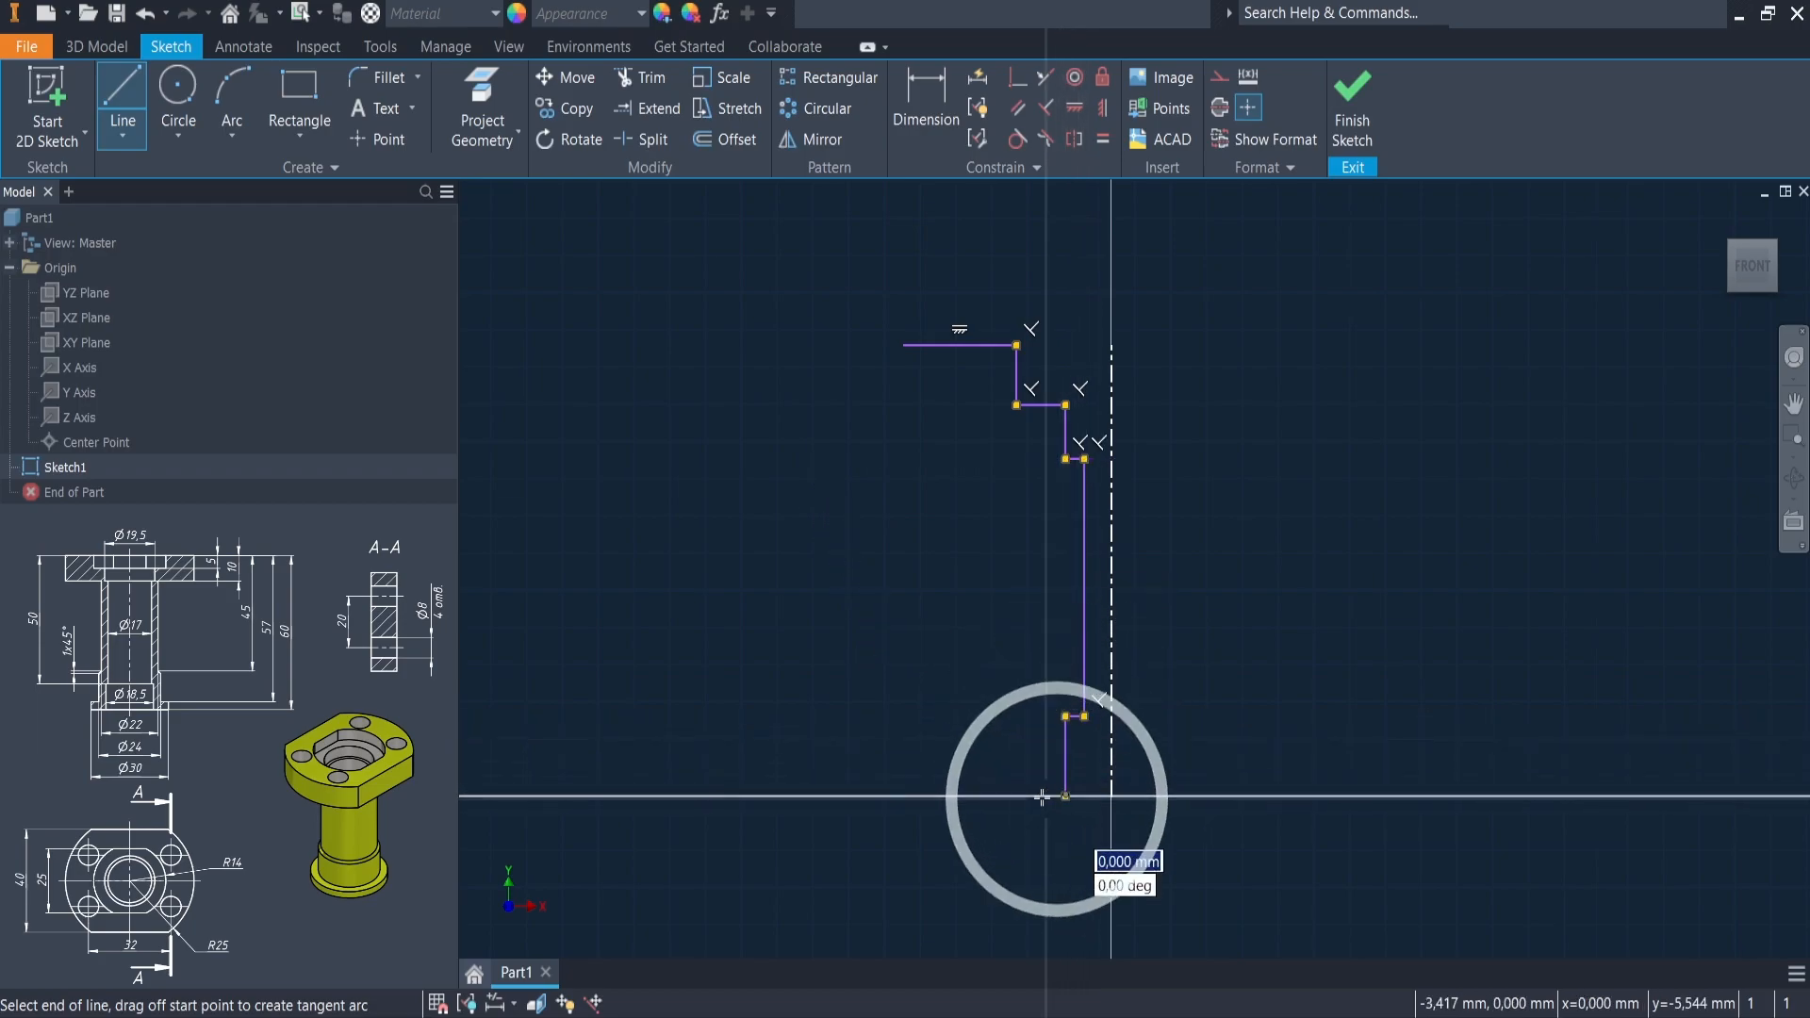
- Close the half-section profile with the bottom edge, a lower collar about 3.8 mm high, a slanted shoulder, the outer wall and the upper flange
left_click(860, 797)
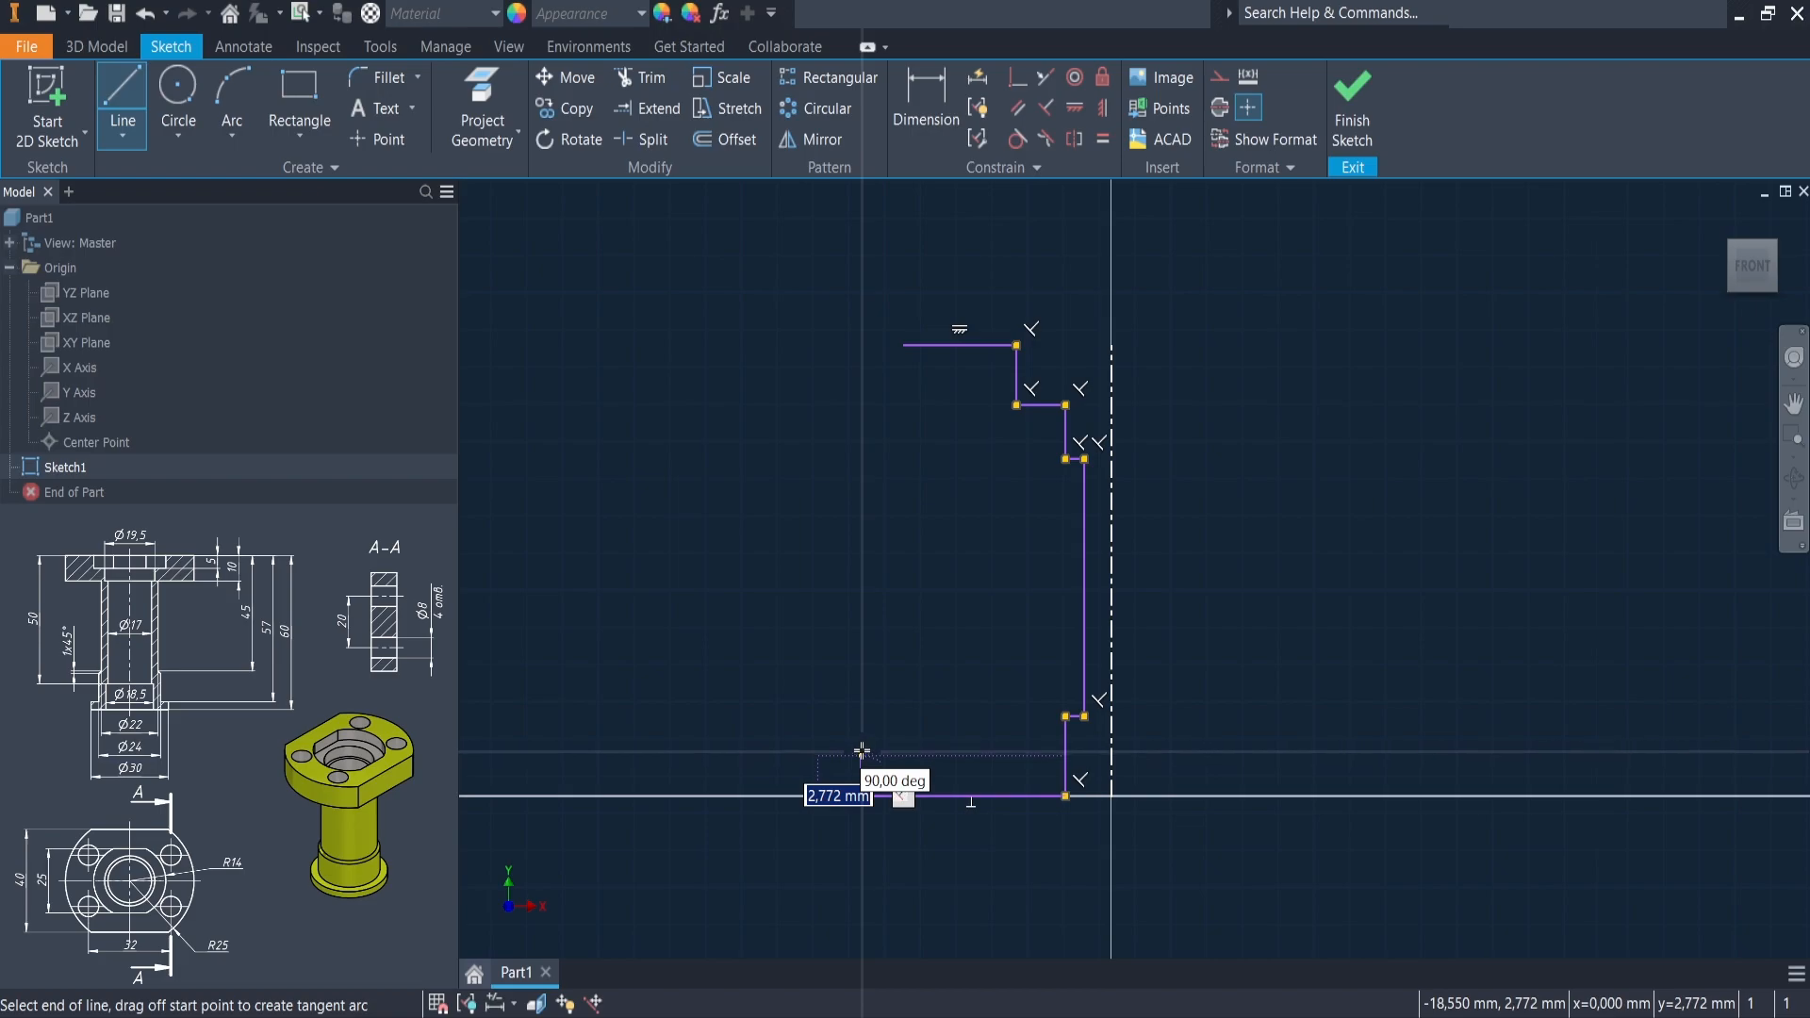
left_click(861, 741)
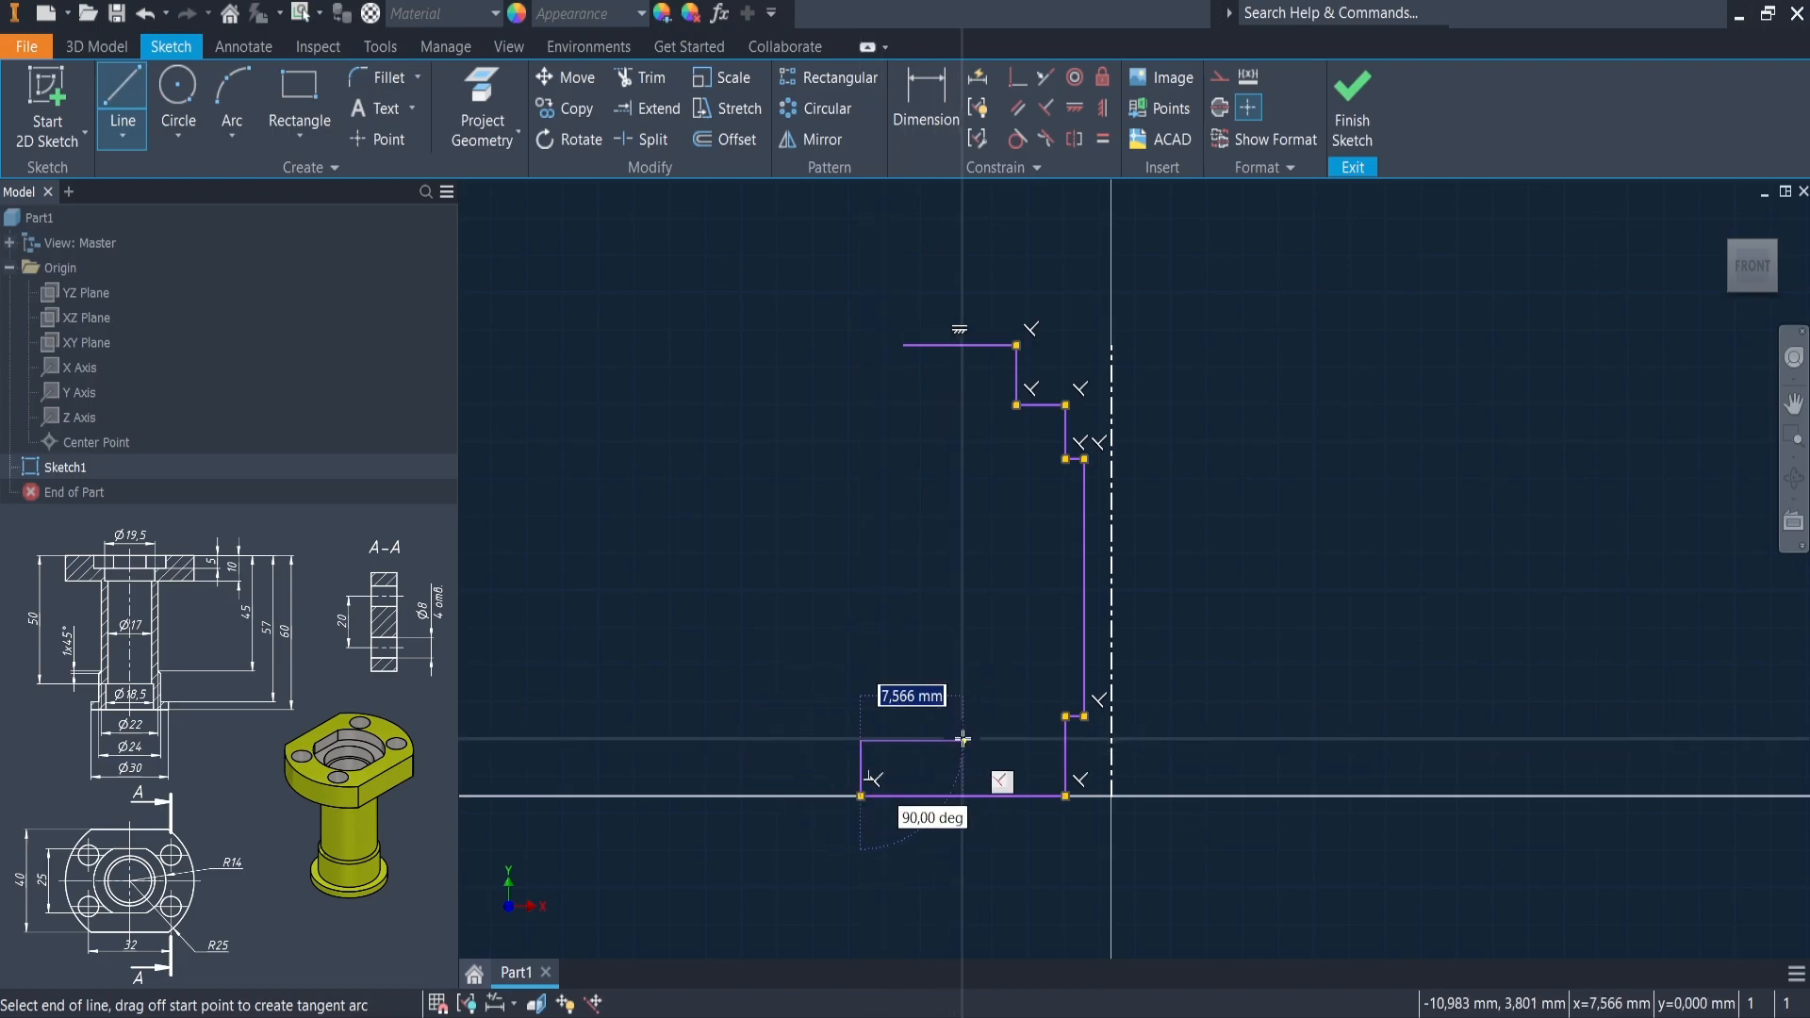
left_click(962, 741)
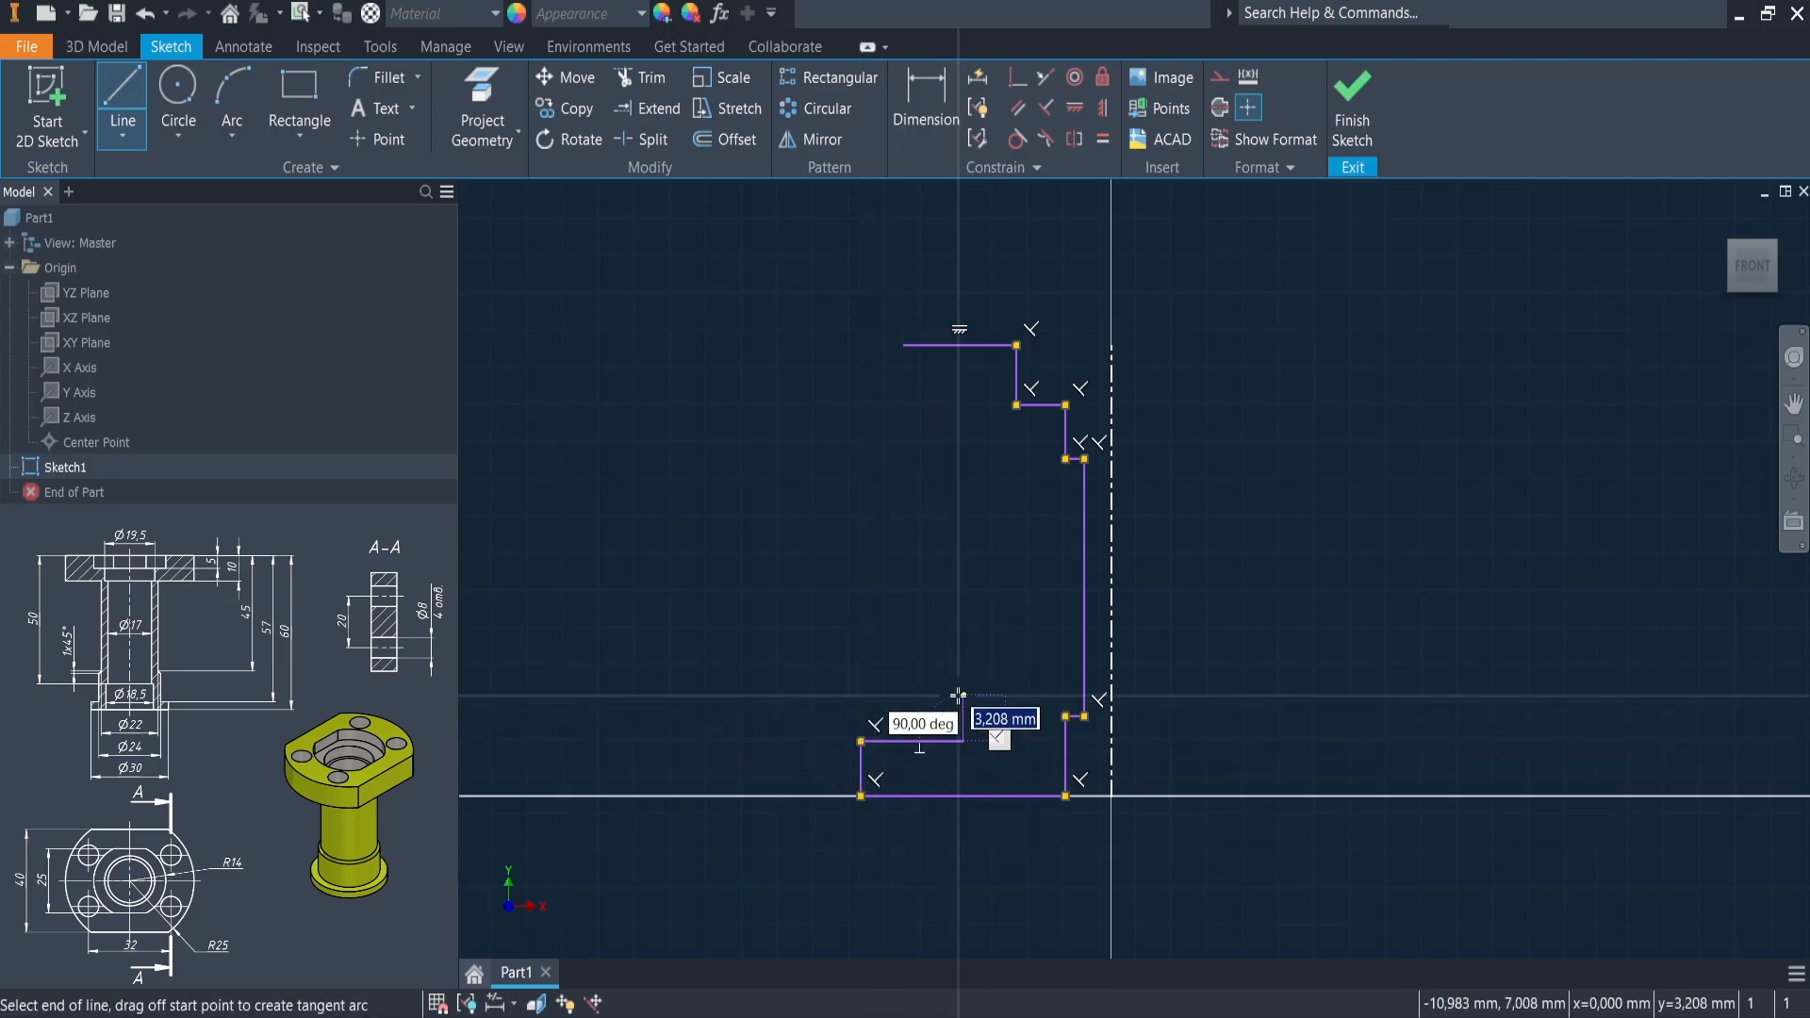
left_click(997, 642)
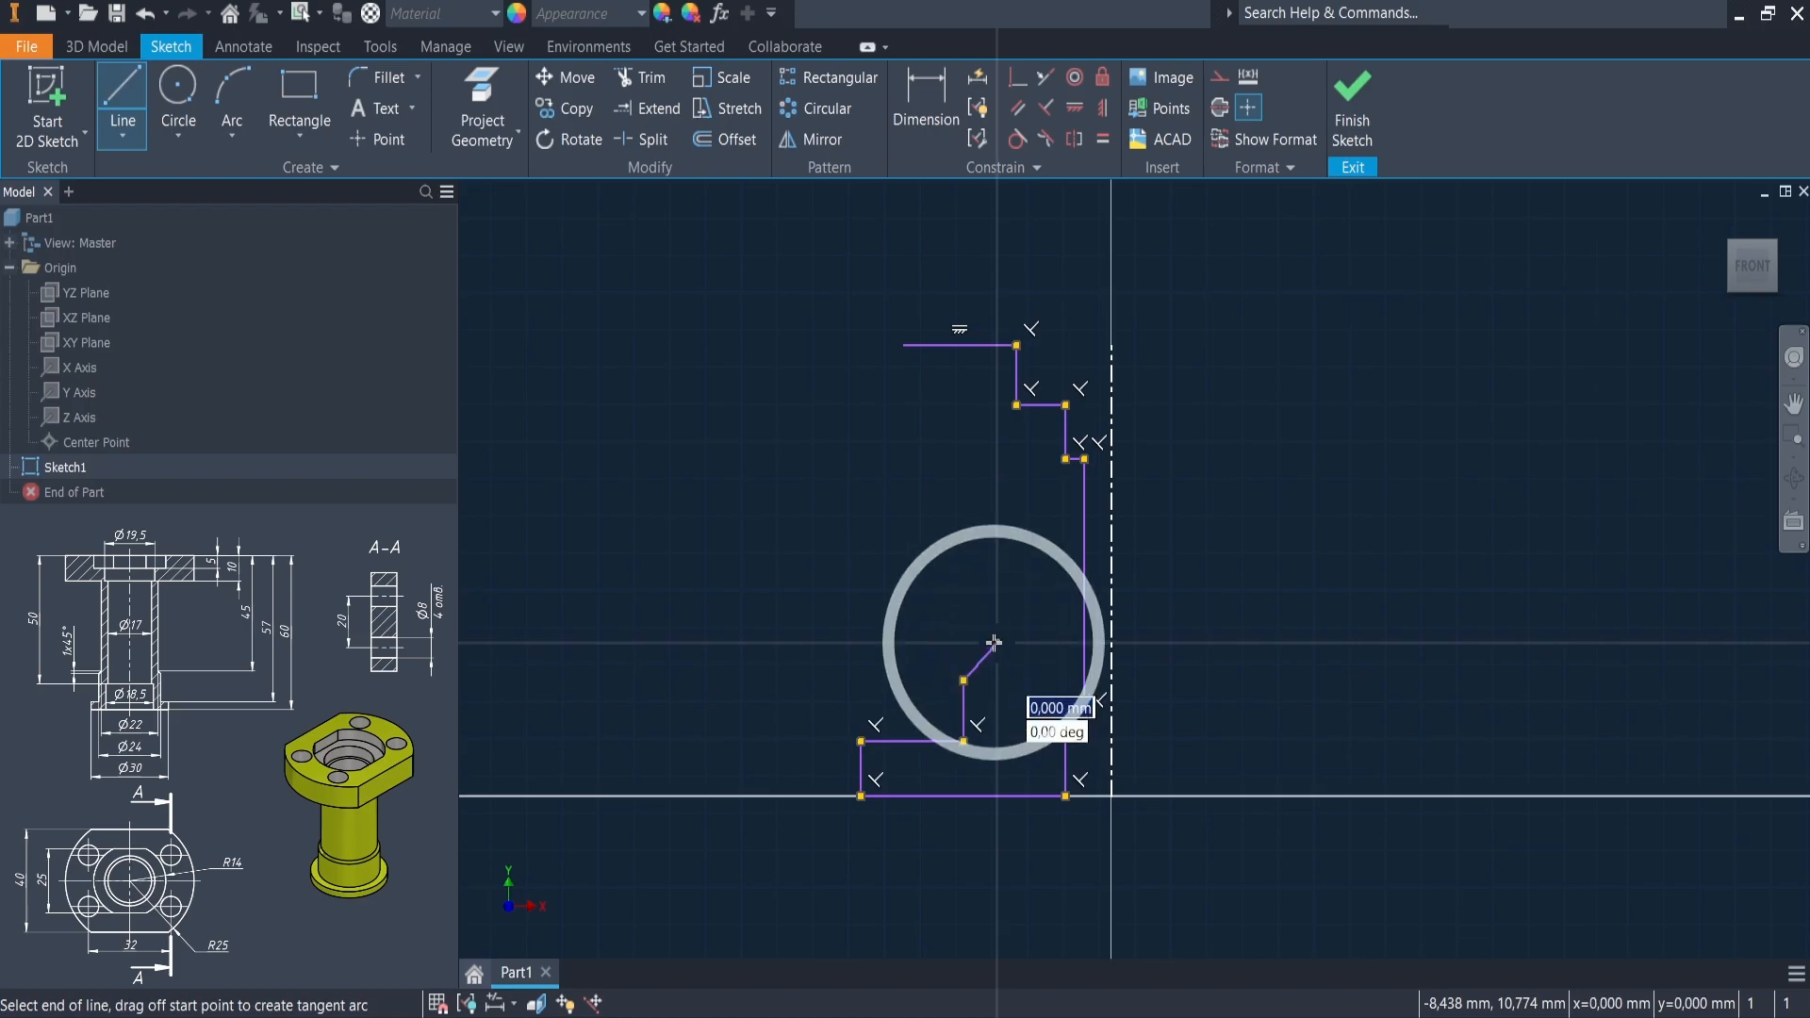
left_click(994, 425)
left_click(901, 425)
left_click(903, 345)
key("Escape")
- Constrain the profile's bottom line coincident with the origin point
middle_click_drag(883, 277, 816, 283)
left_click(1018, 77)
left_click(953, 803)
left_click(1043, 802)
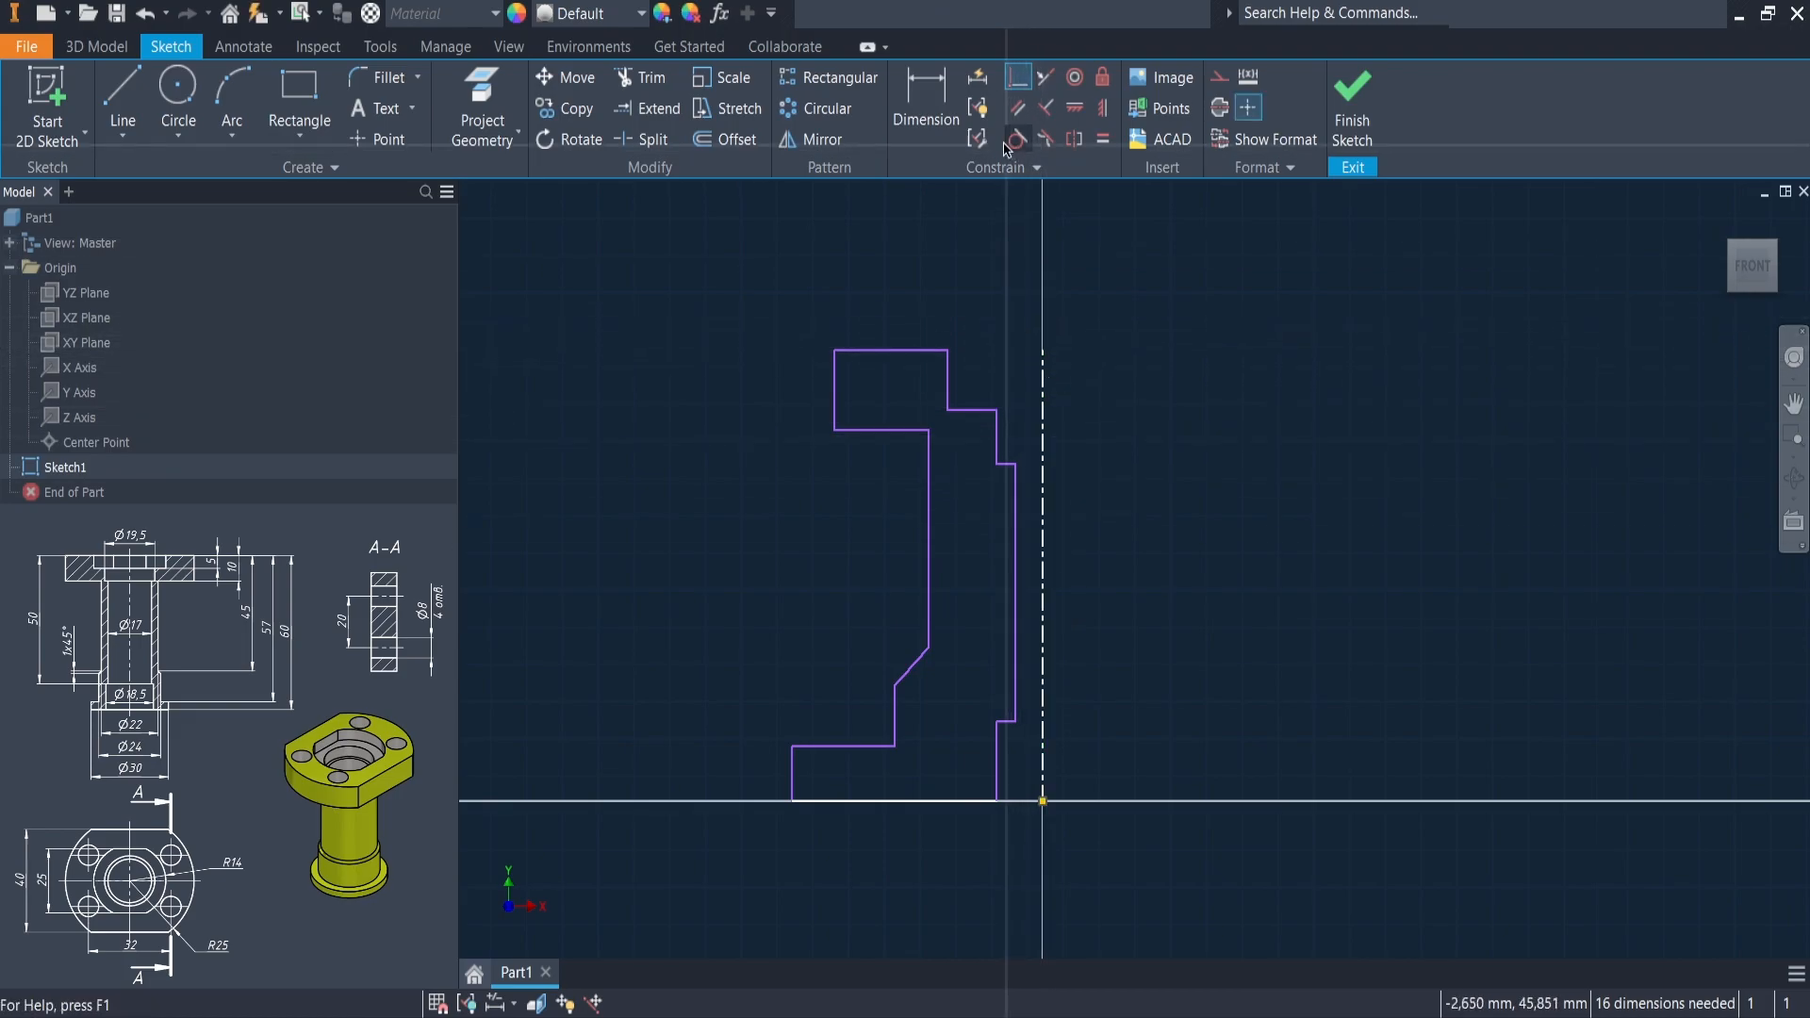
- Dimension the profile's overall height between its top and bottom lines as 60 mm
left_click(943, 108)
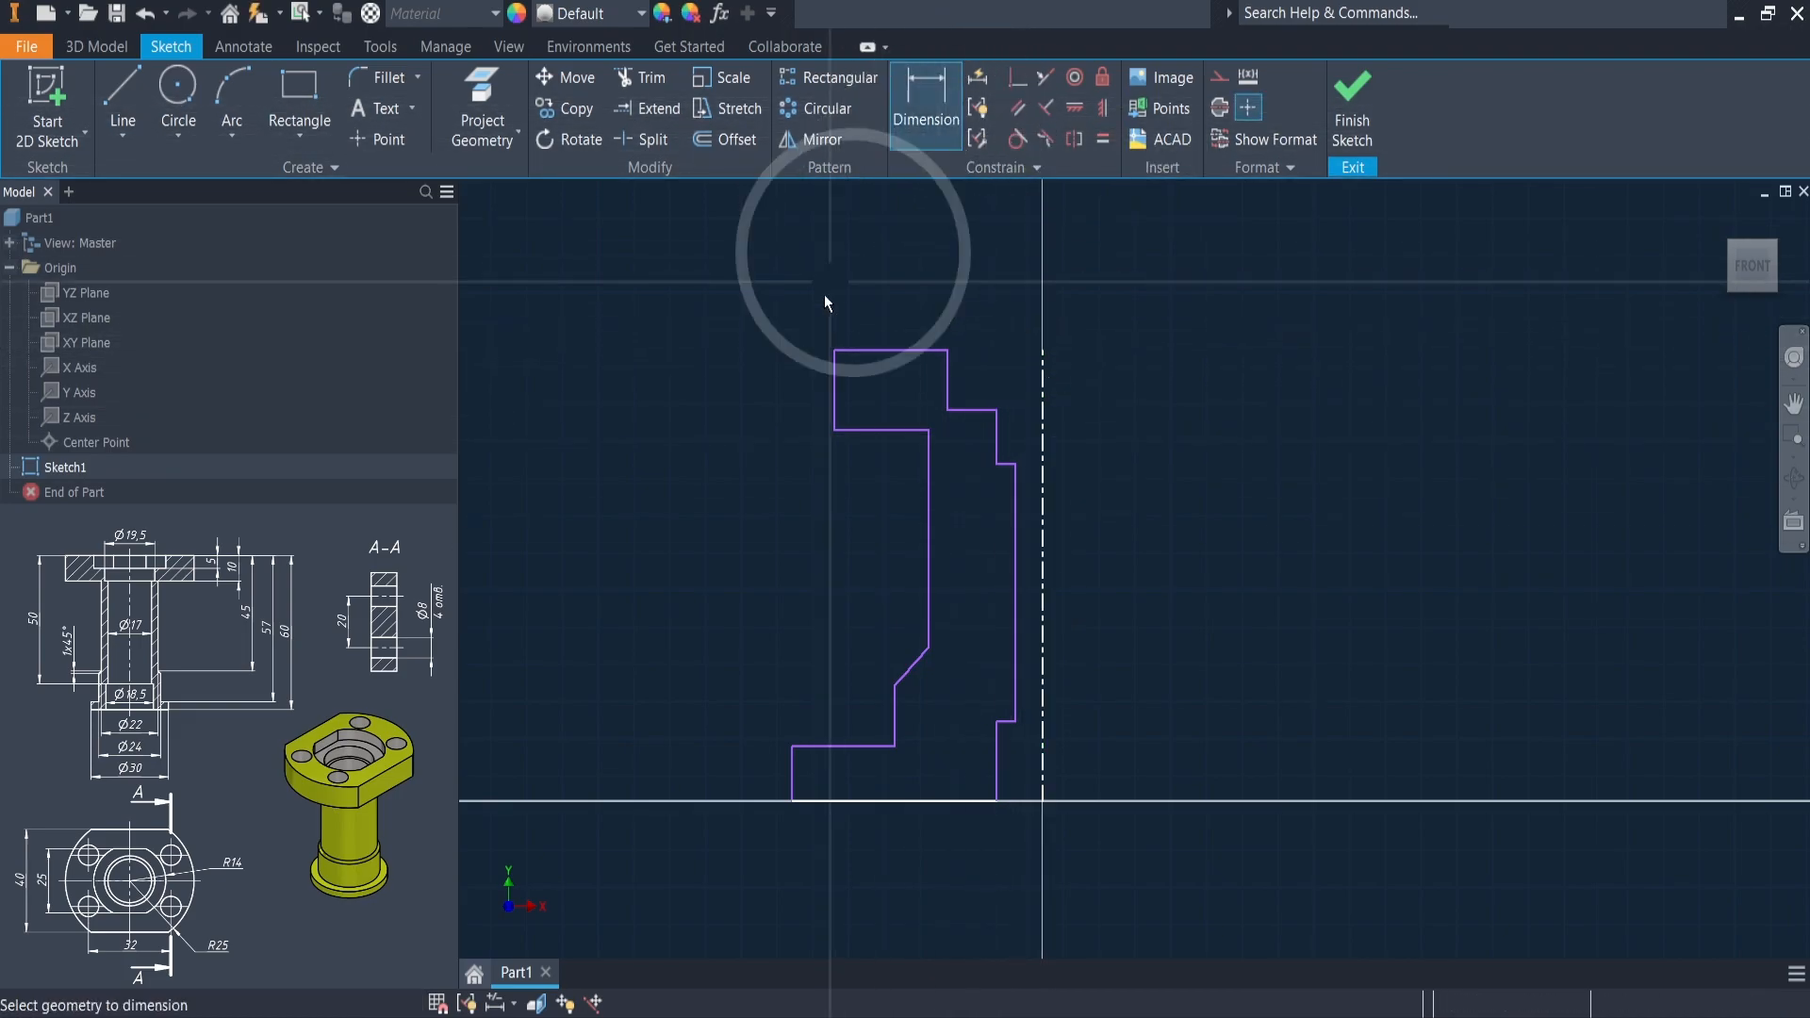
left_click(909, 350)
left_click(926, 802)
left_click(665, 626)
type("60")
key("Return")
- Dimension the depth of the recess step below the flange's top line as 5 mm
scroll(892, 705, "down", 3)
scroll(673, 565, "up", 2)
left_click(981, 443)
left_click(860, 373)
left_click(797, 326)
type("5")
key("Return")
- Dimension the upper flange's thickness as 10 mm
left_click(860, 456)
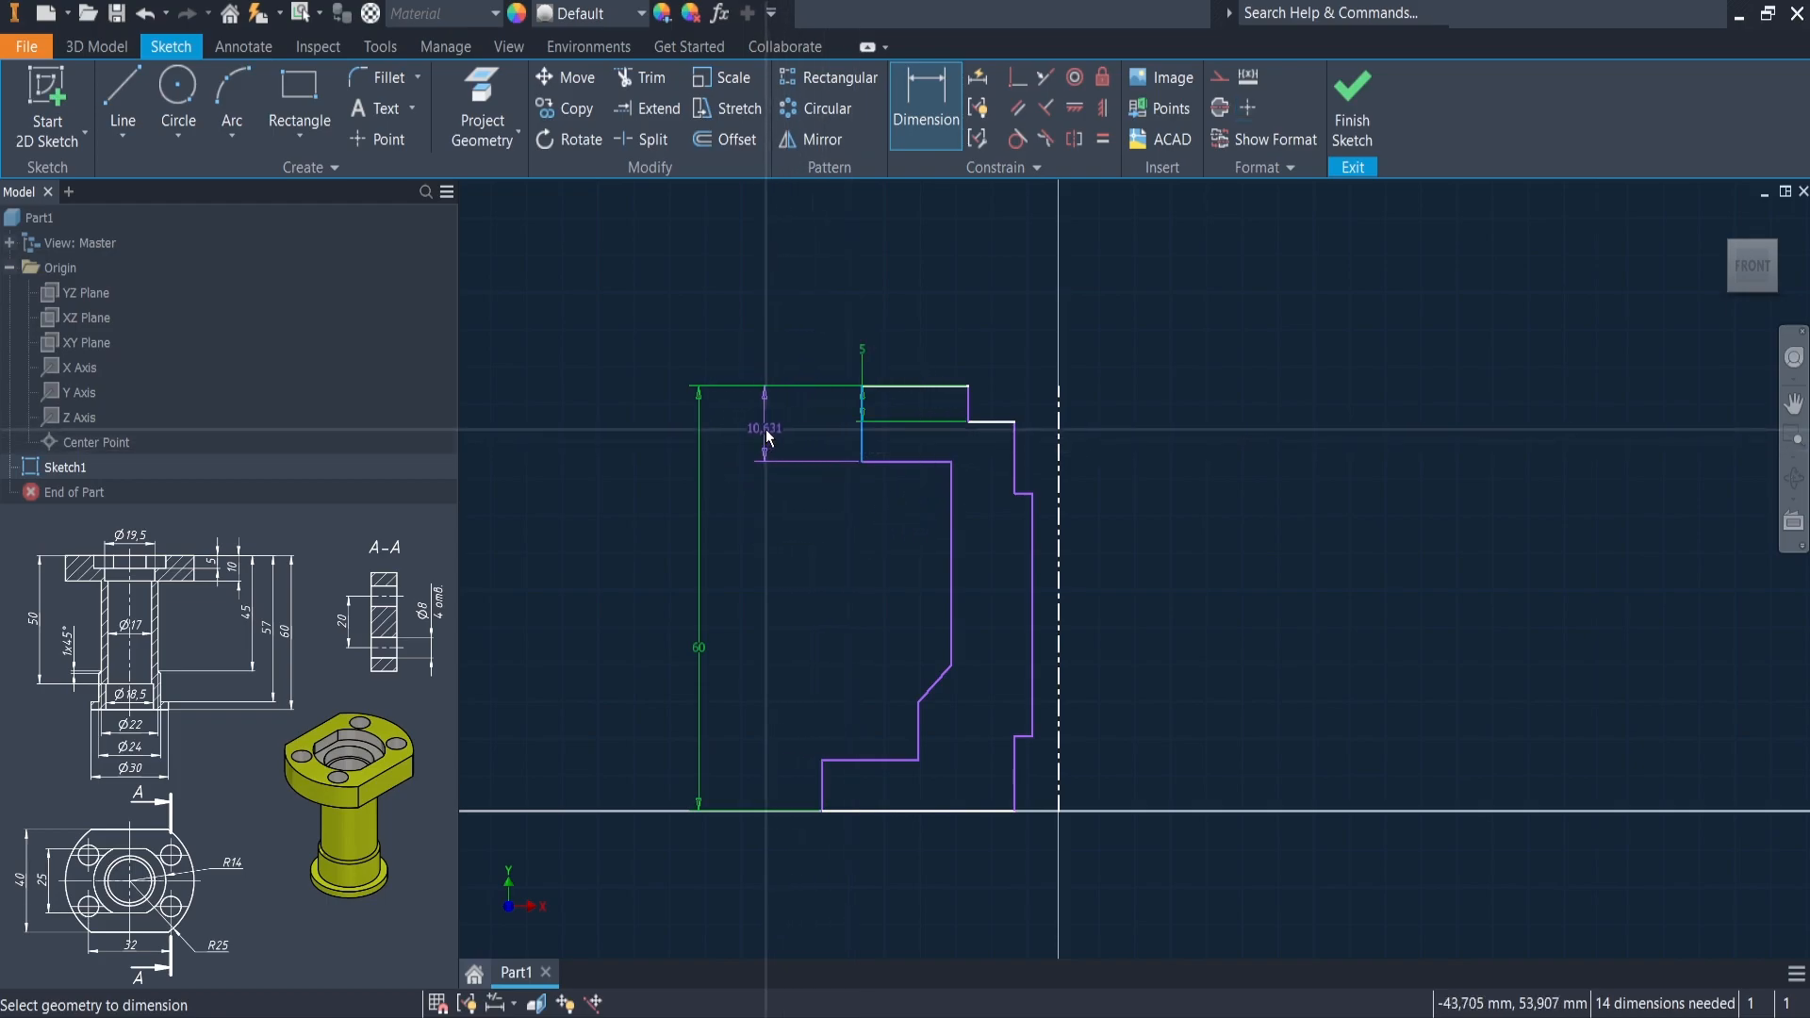
left_click(767, 435)
type("10")
key("Return")
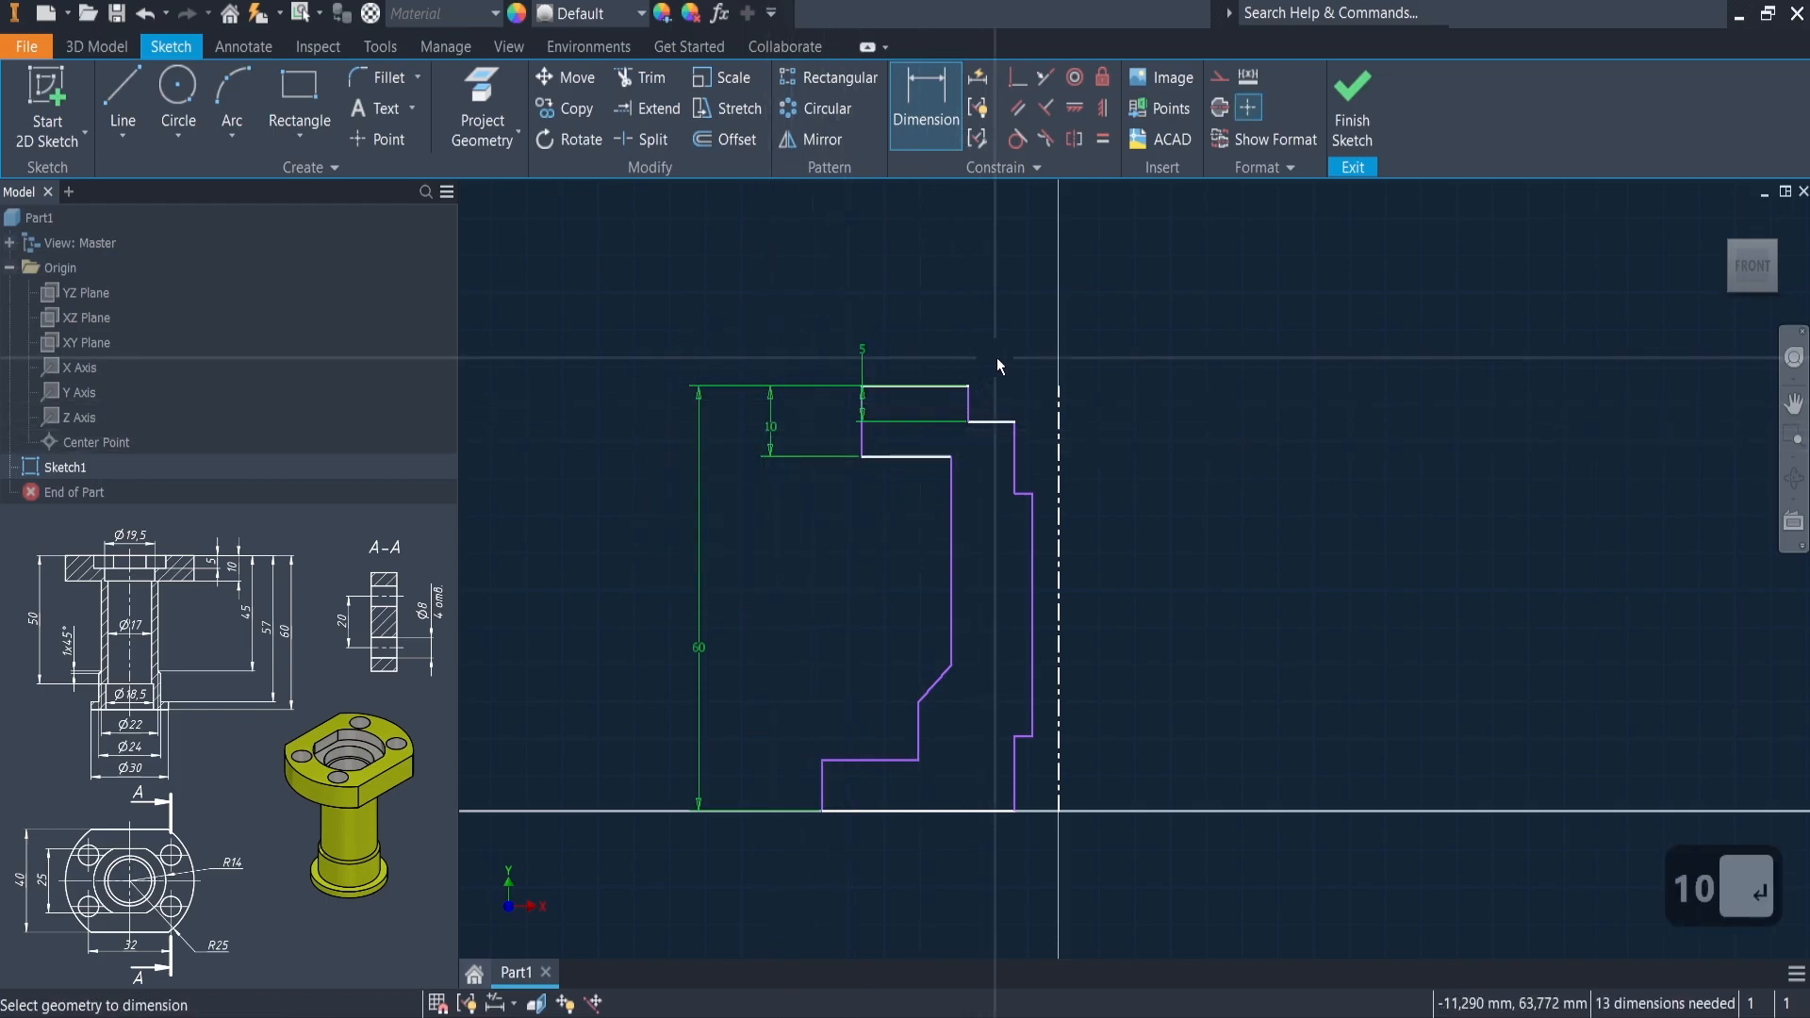
- Make the second bore step's short horizontal line collinear with the flange's underside
scroll(1002, 373, "up", 2)
key("Escape")
left_click(1048, 83)
left_click(922, 481)
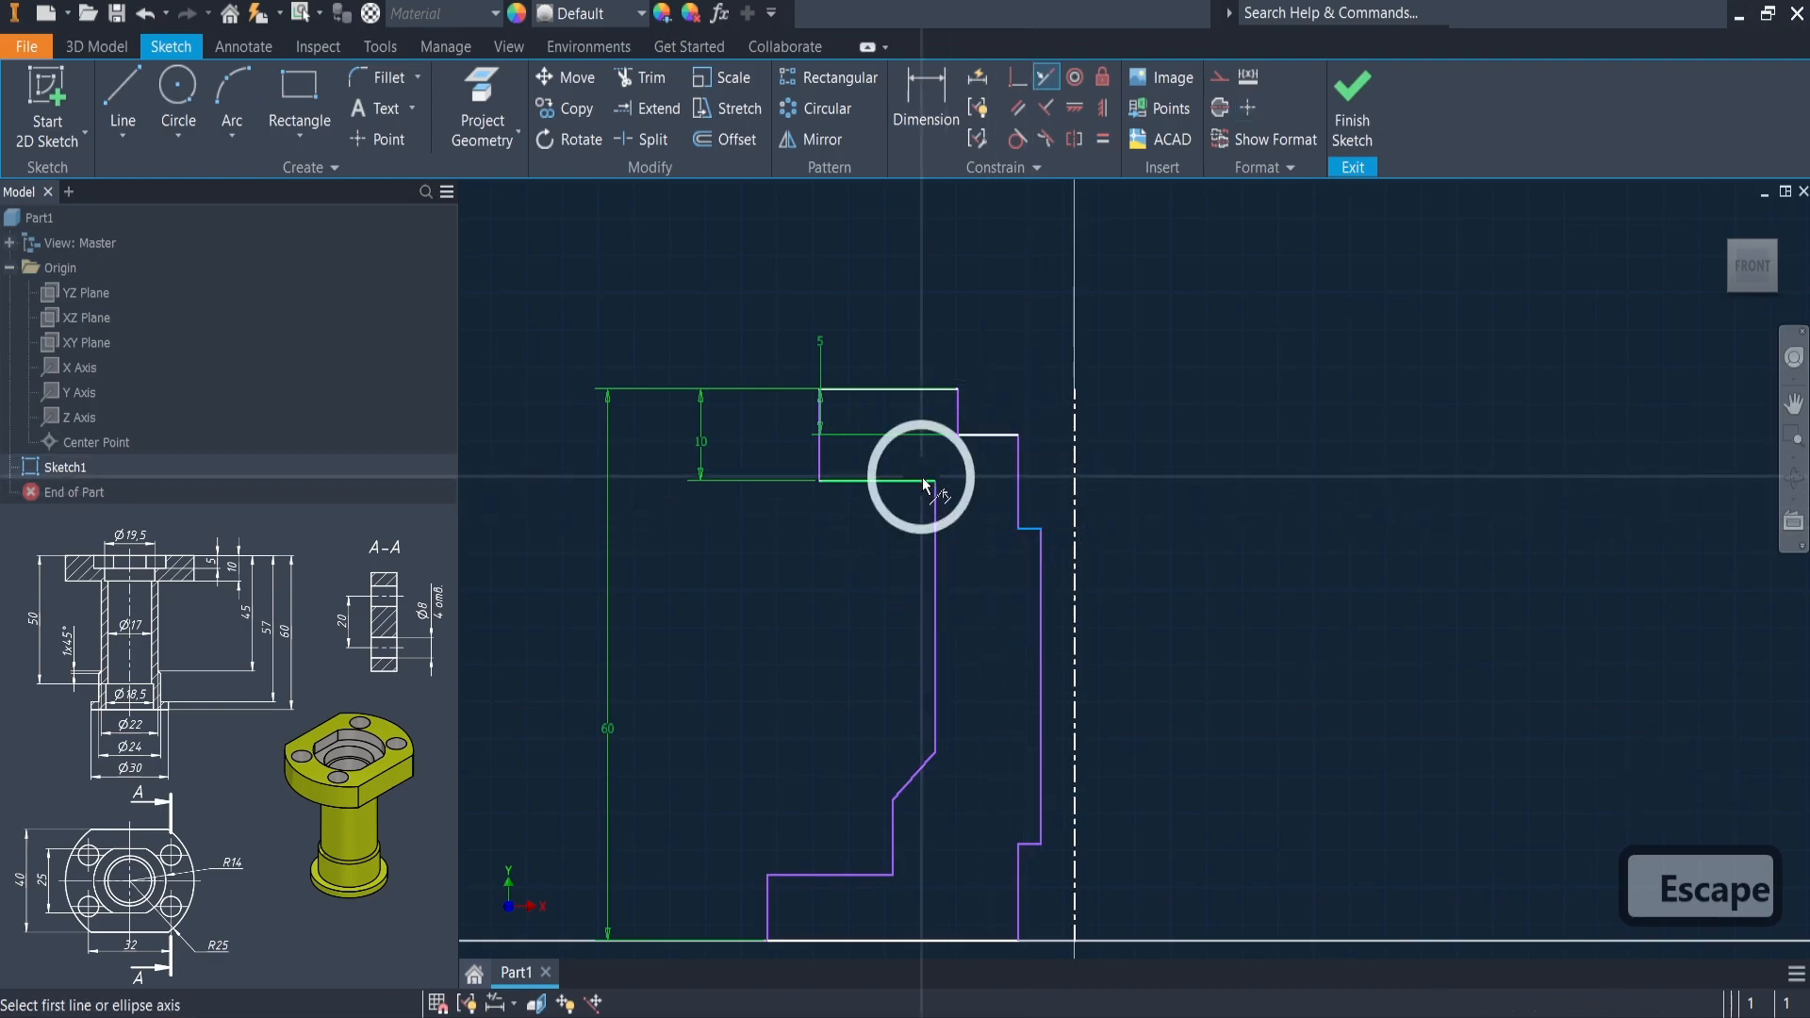
key("Escape")
- Dimension the vertical height of the slanted shoulder line on the outer wall as 1 mm
scroll(1011, 307, "down", 2)
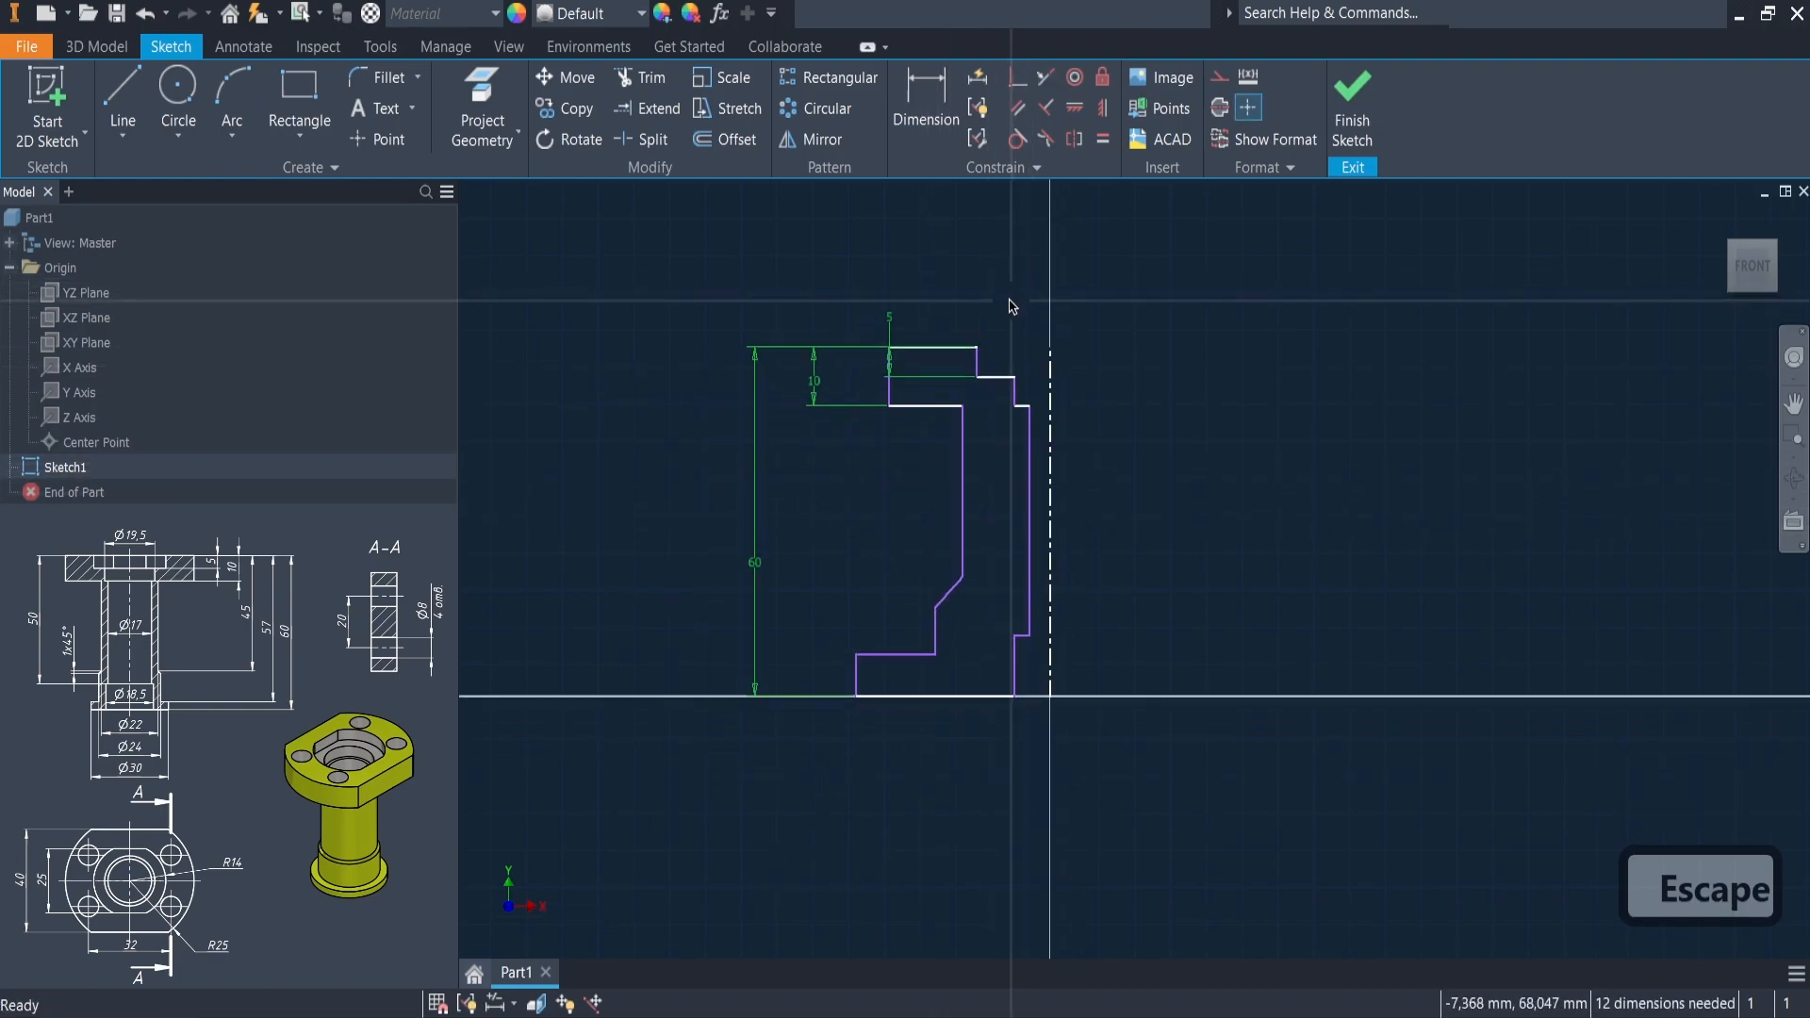
left_click(928, 90)
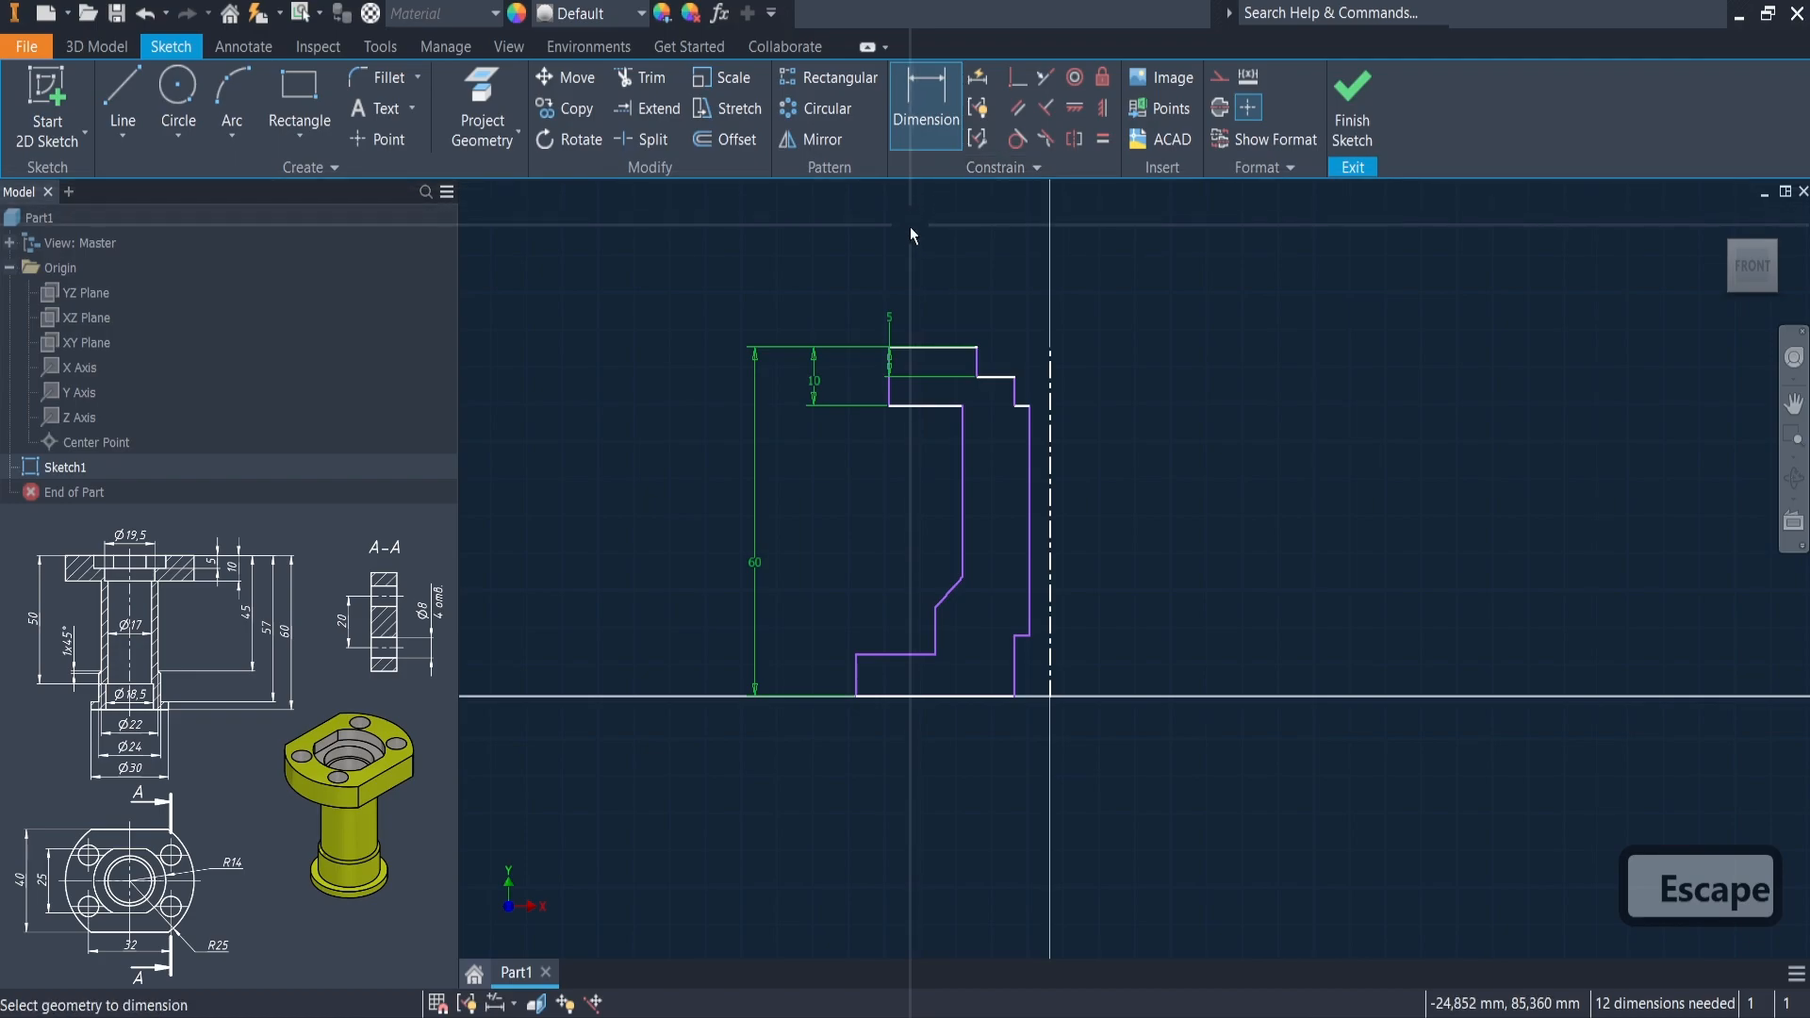
scroll(901, 550, "up", 2)
left_click(983, 592)
left_click(948, 630)
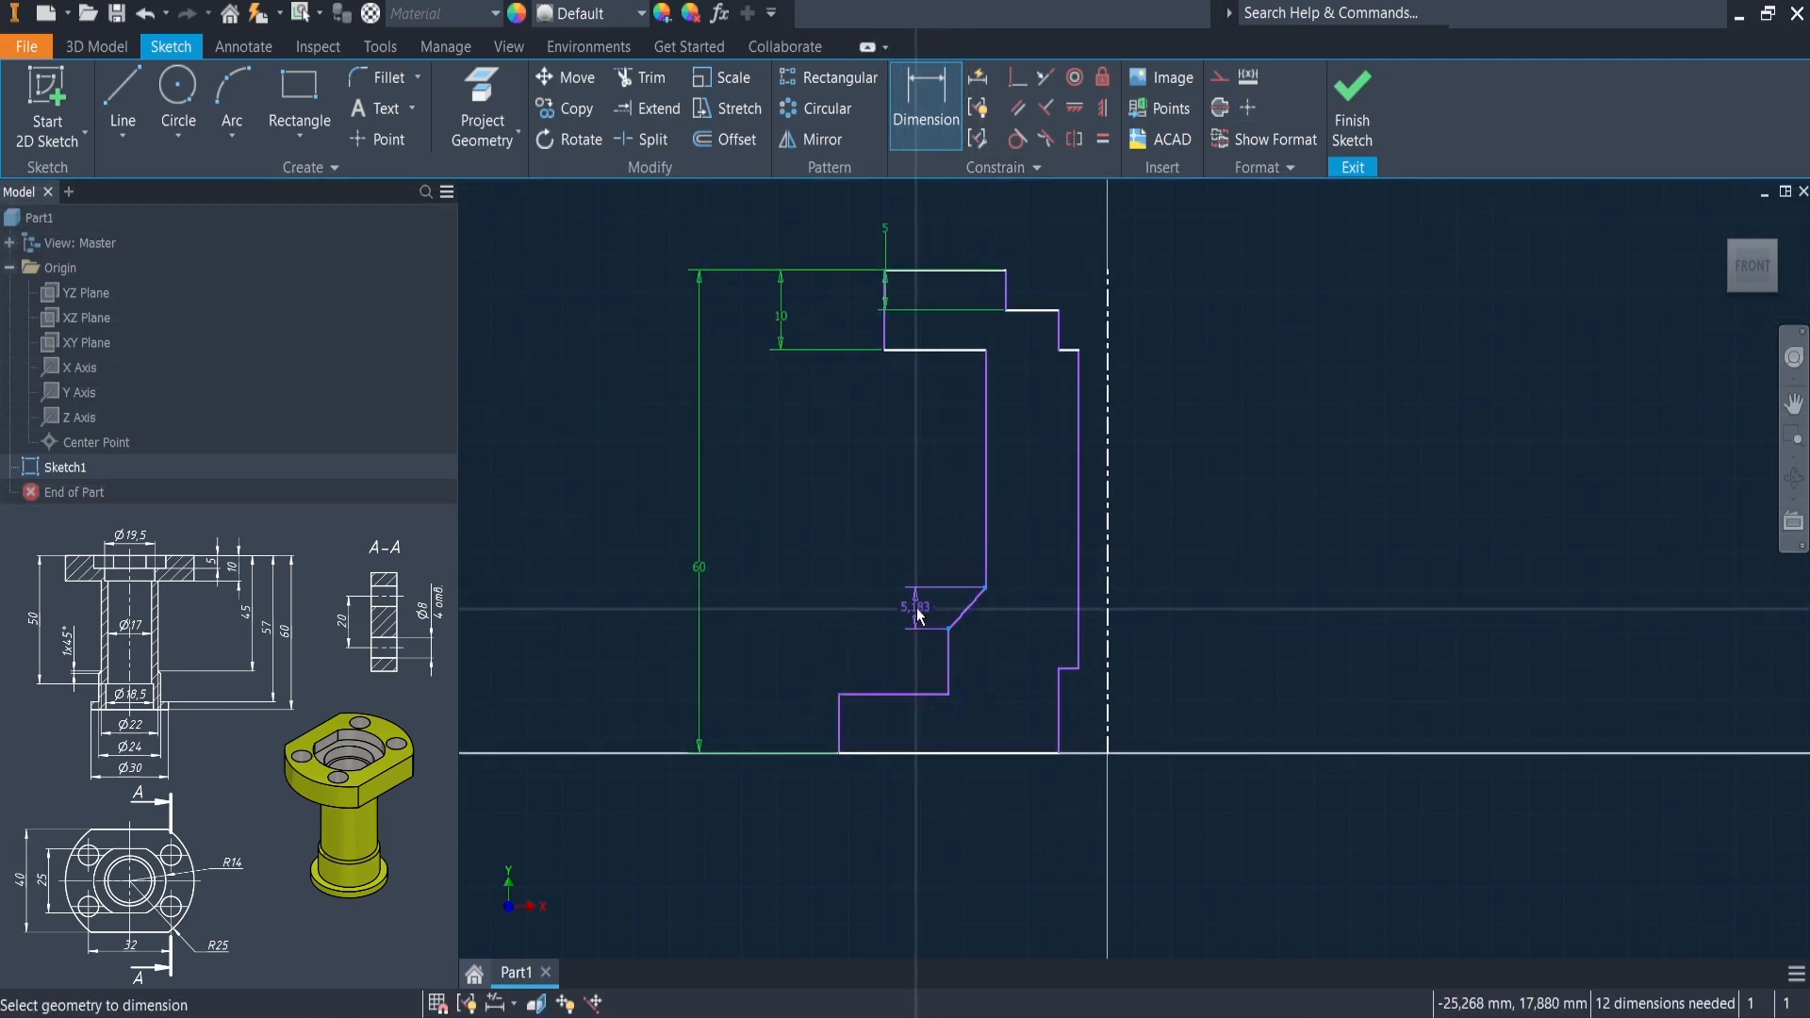
left_click(918, 611)
type("1")
key("Return")
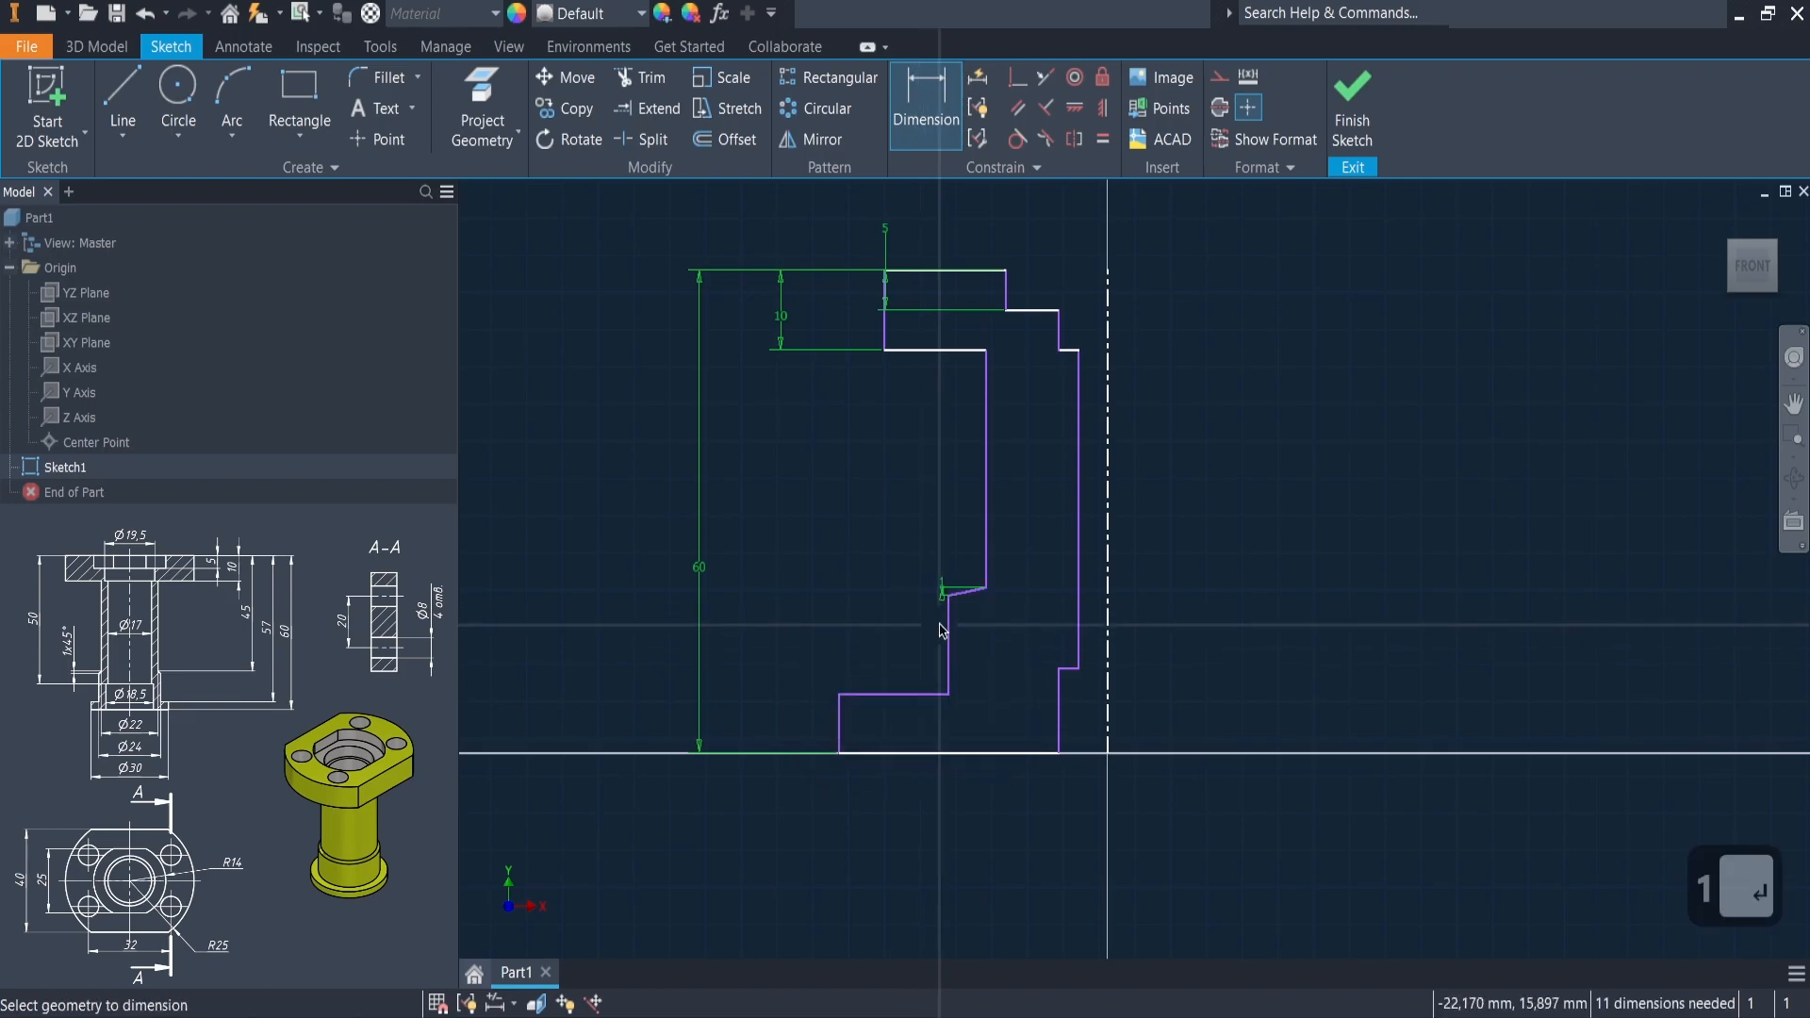
- Dimension the angle between the slanted shoulder line and the adjoining vertical wall as 45 degrees
scroll(975, 608, "up", 3)
left_click(949, 569)
left_click(1013, 420)
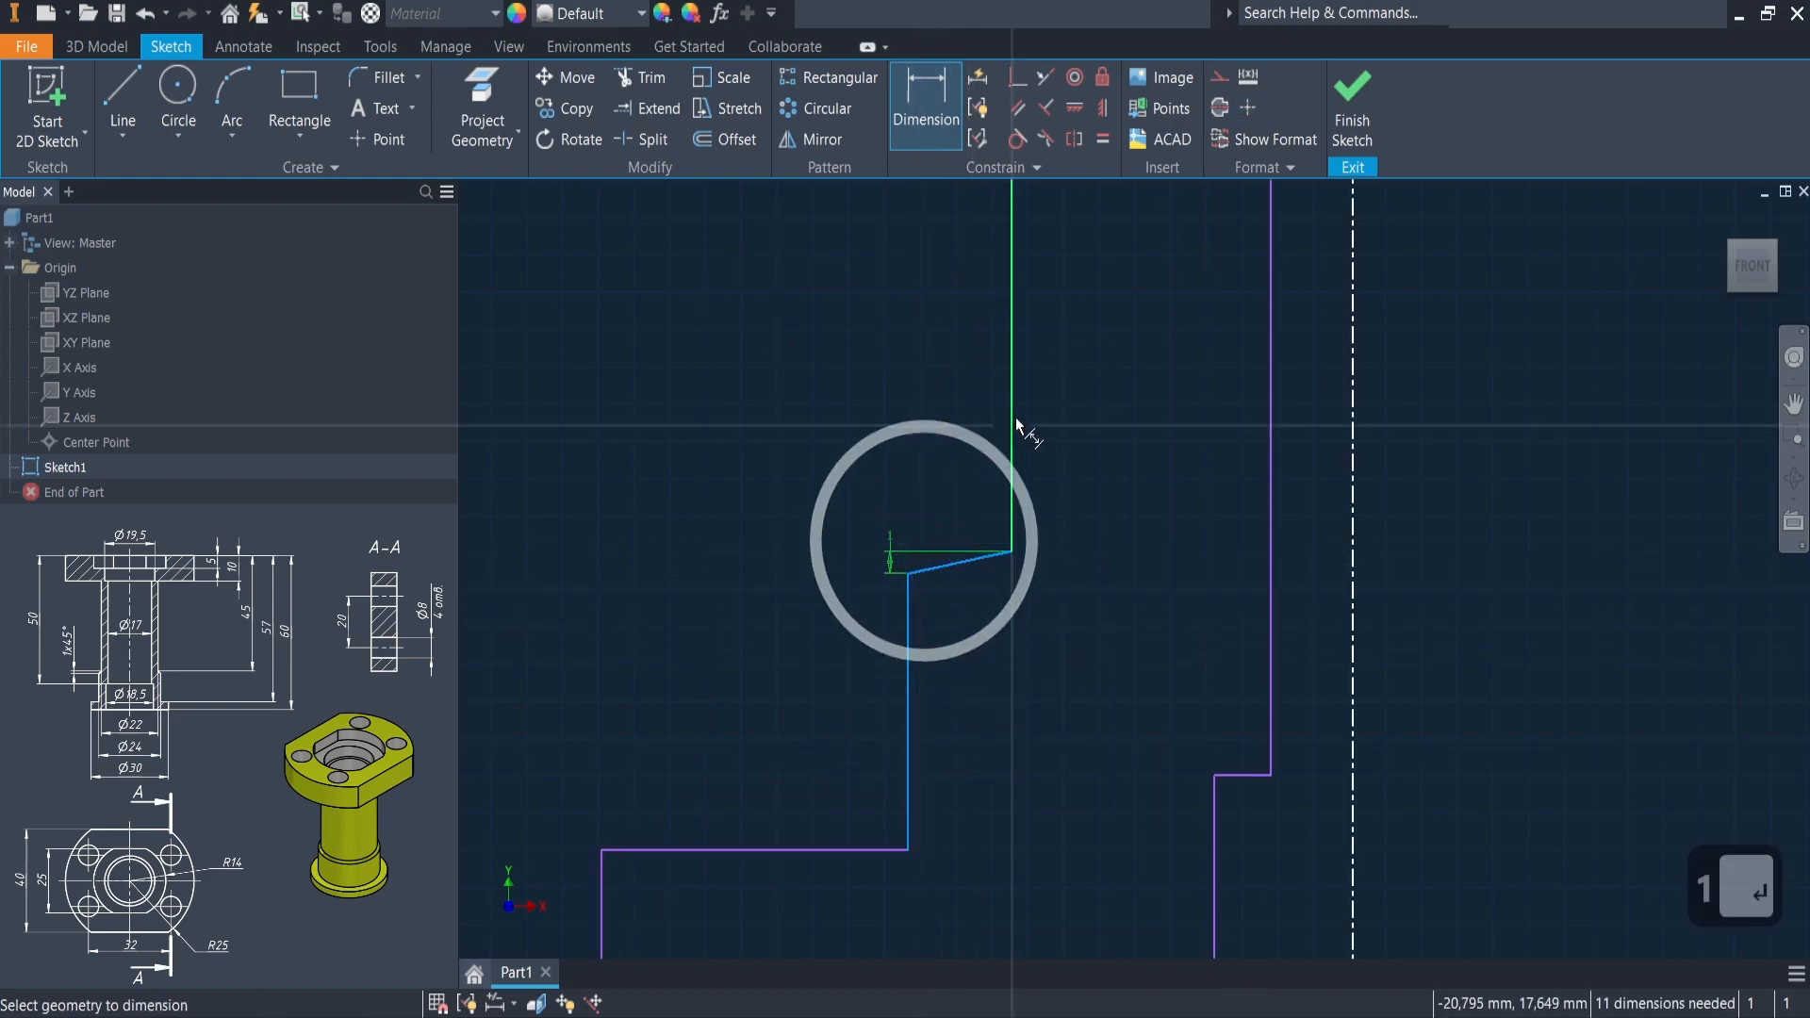
left_click(969, 472)
type("45")
key("Return")
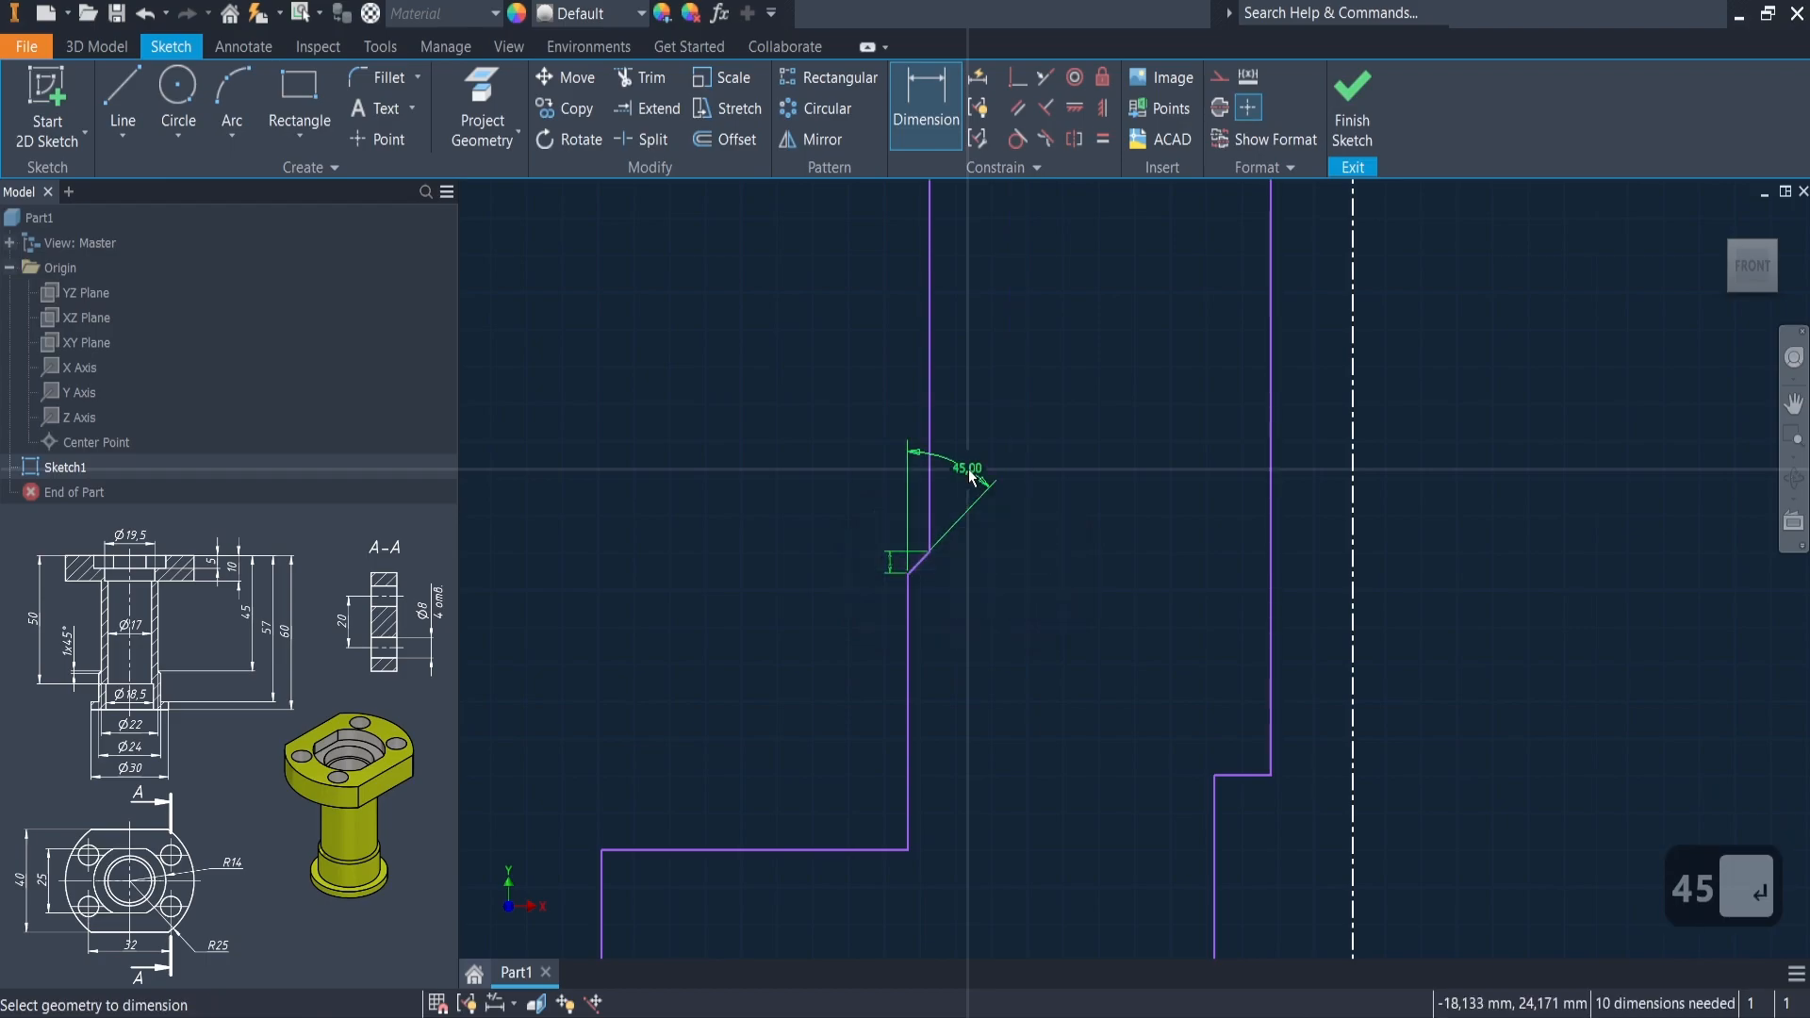
- Add a 19.5 mm diameter dimension from the short bore wall below the recess to the centerline
scroll(986, 651, "down", 5)
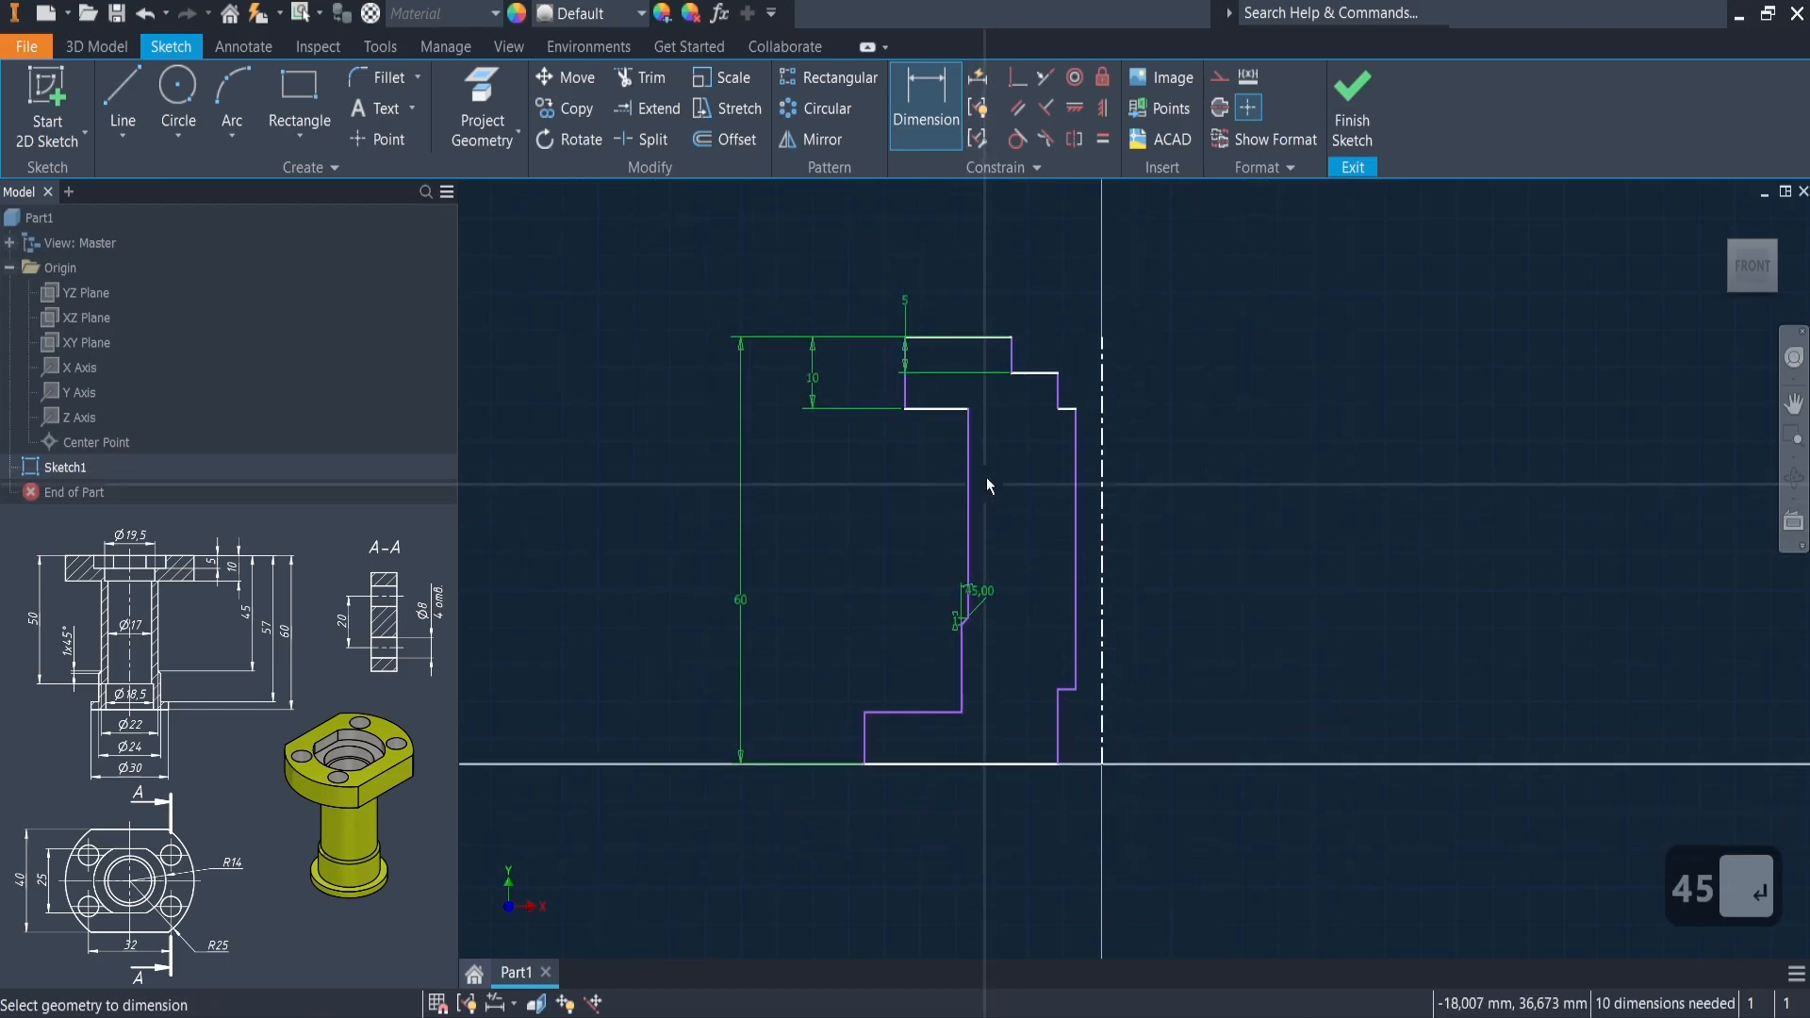
left_click(1061, 391)
left_click(1103, 400)
left_click(1115, 267)
type("19.5")
key("Return")
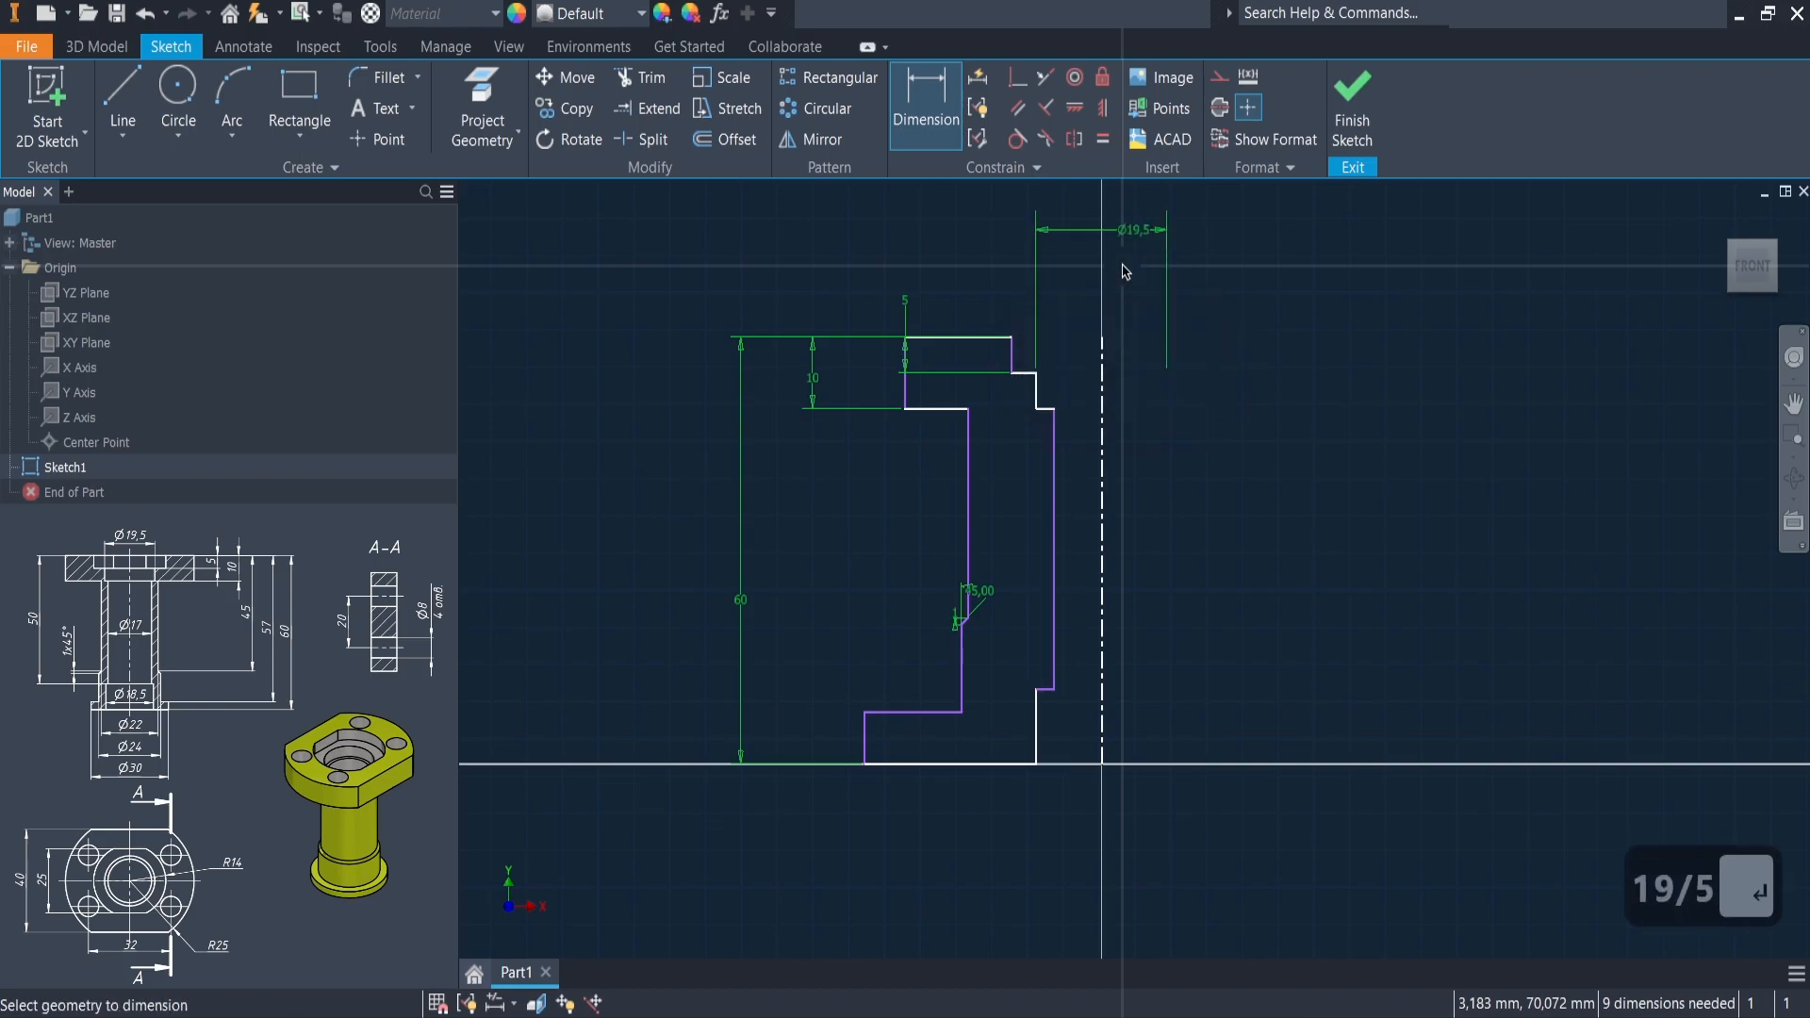
- Add a 28 mm diameter dimension from the flange's recess wall to the centerline
left_click(1015, 360)
left_click(1099, 354)
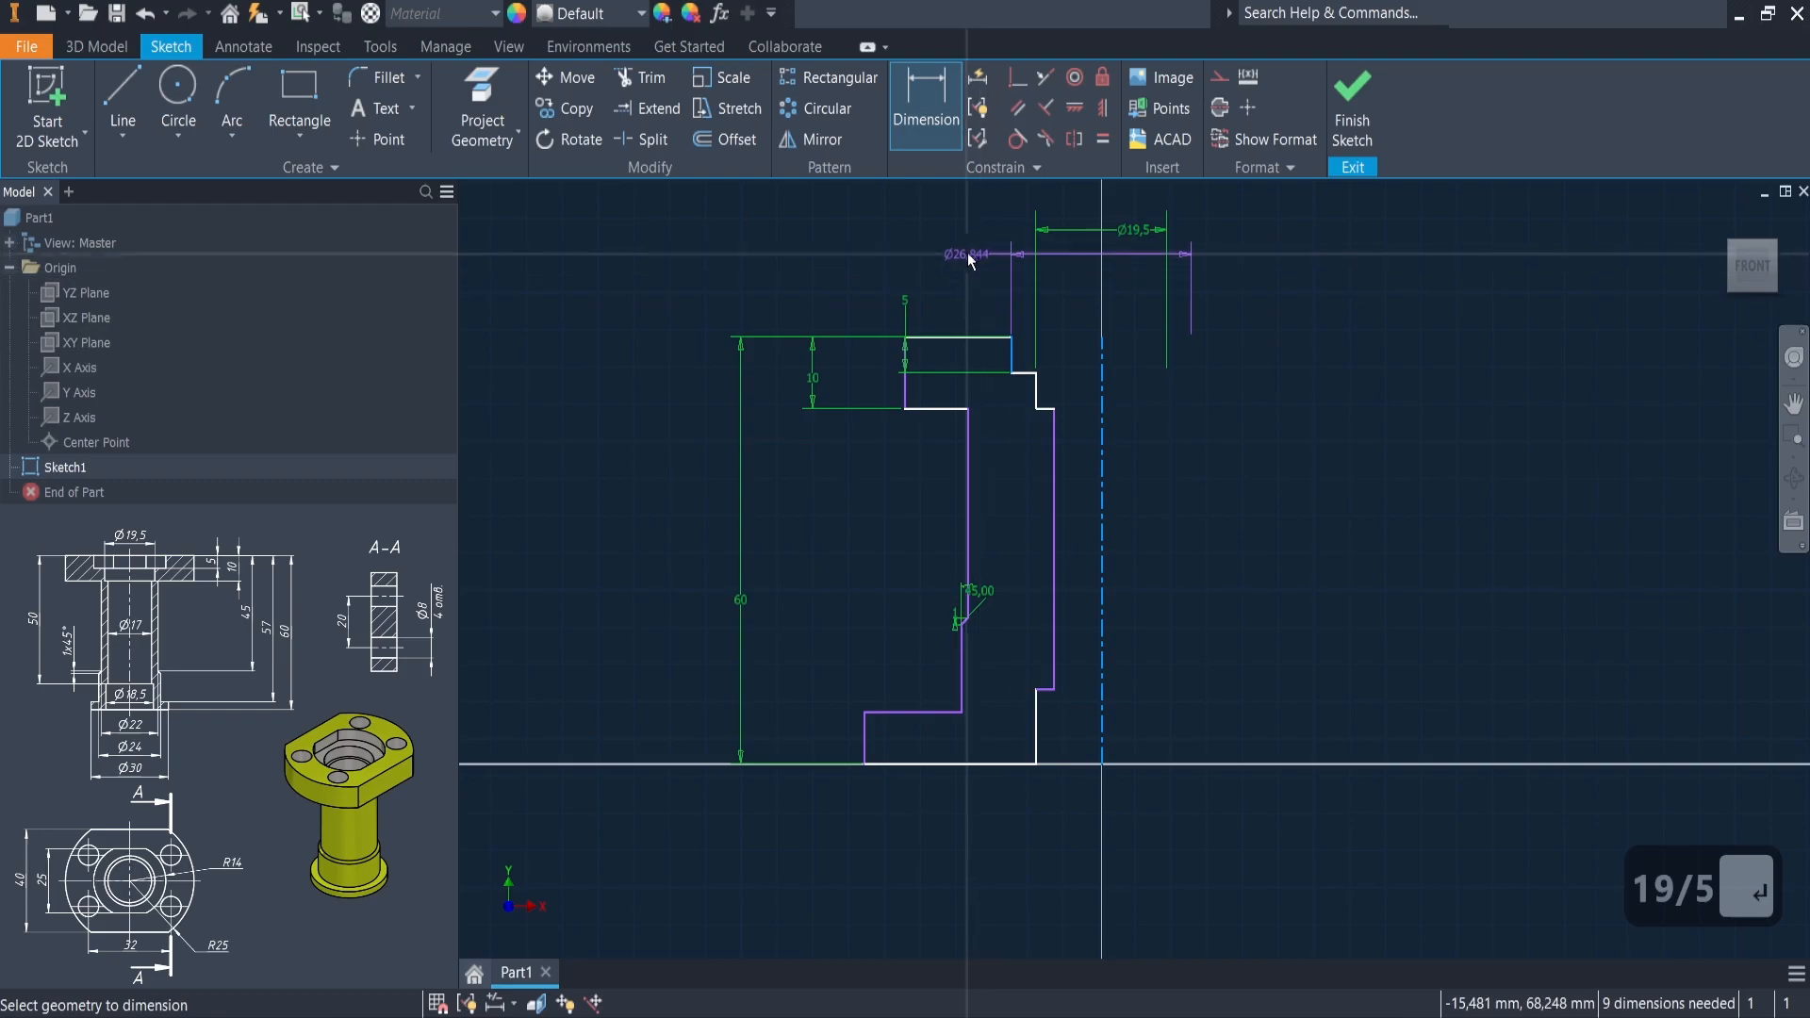
left_click(978, 195)
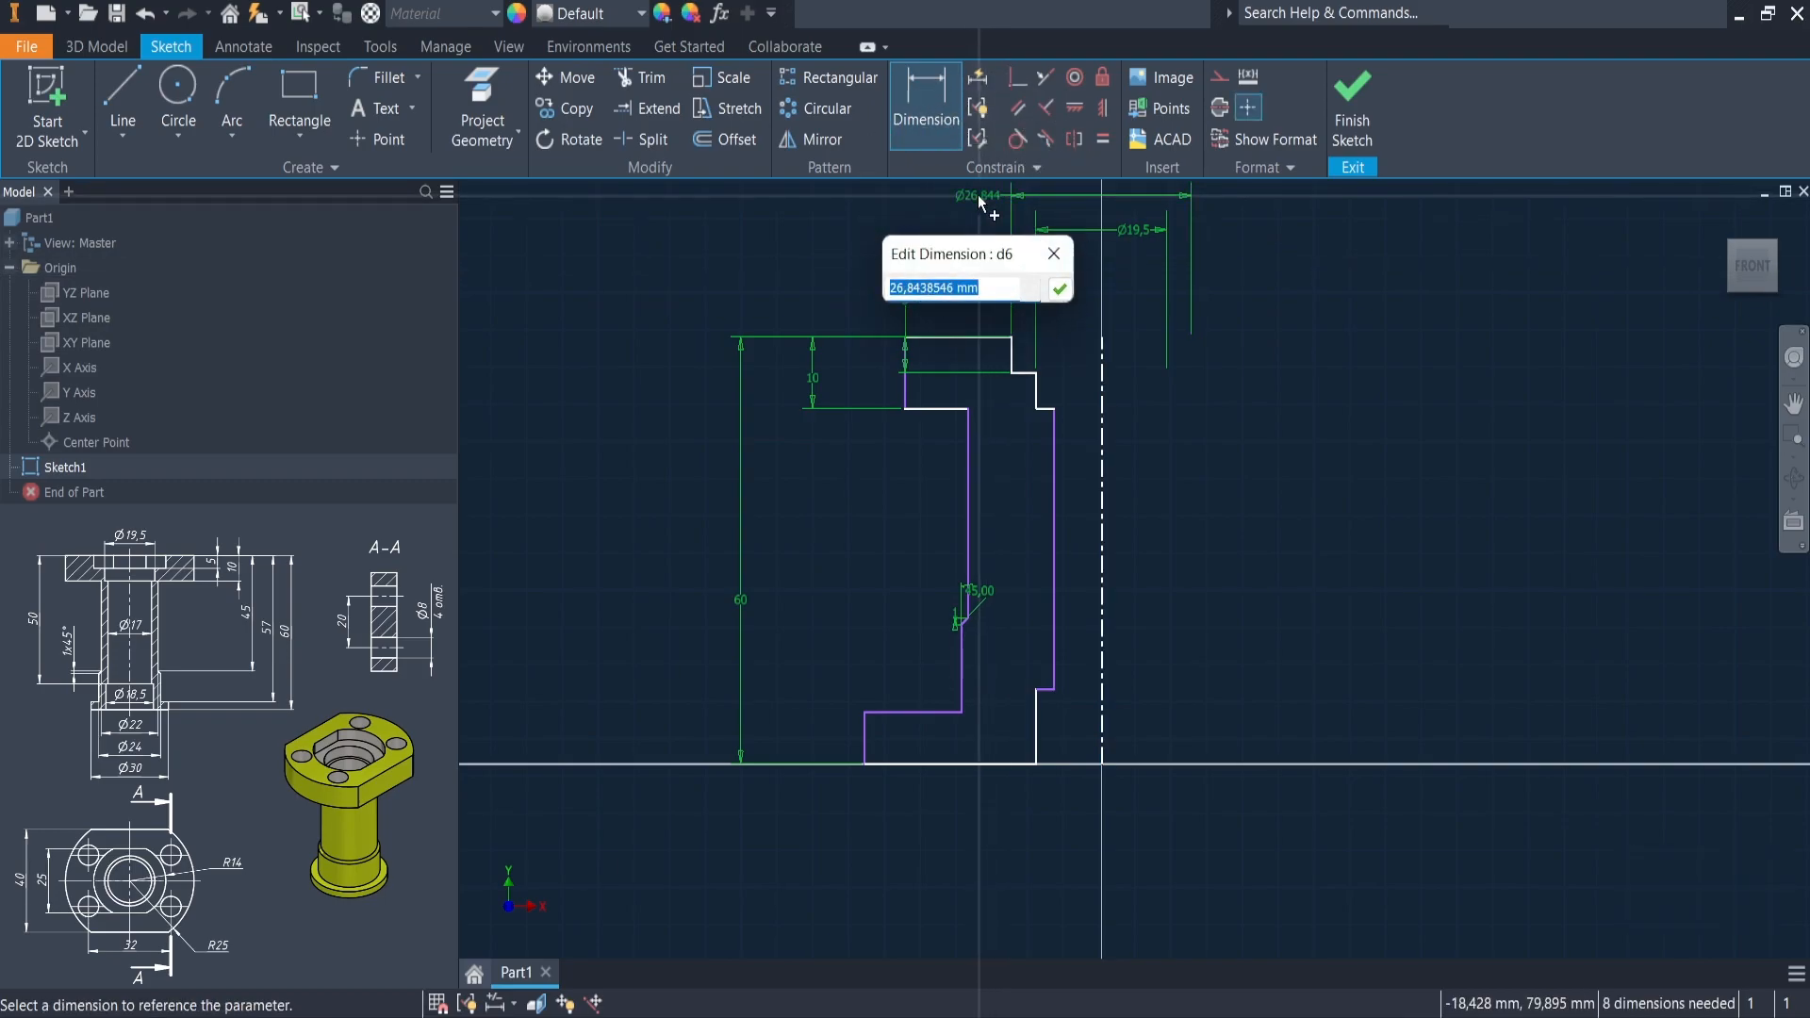
type("28")
key("Return")
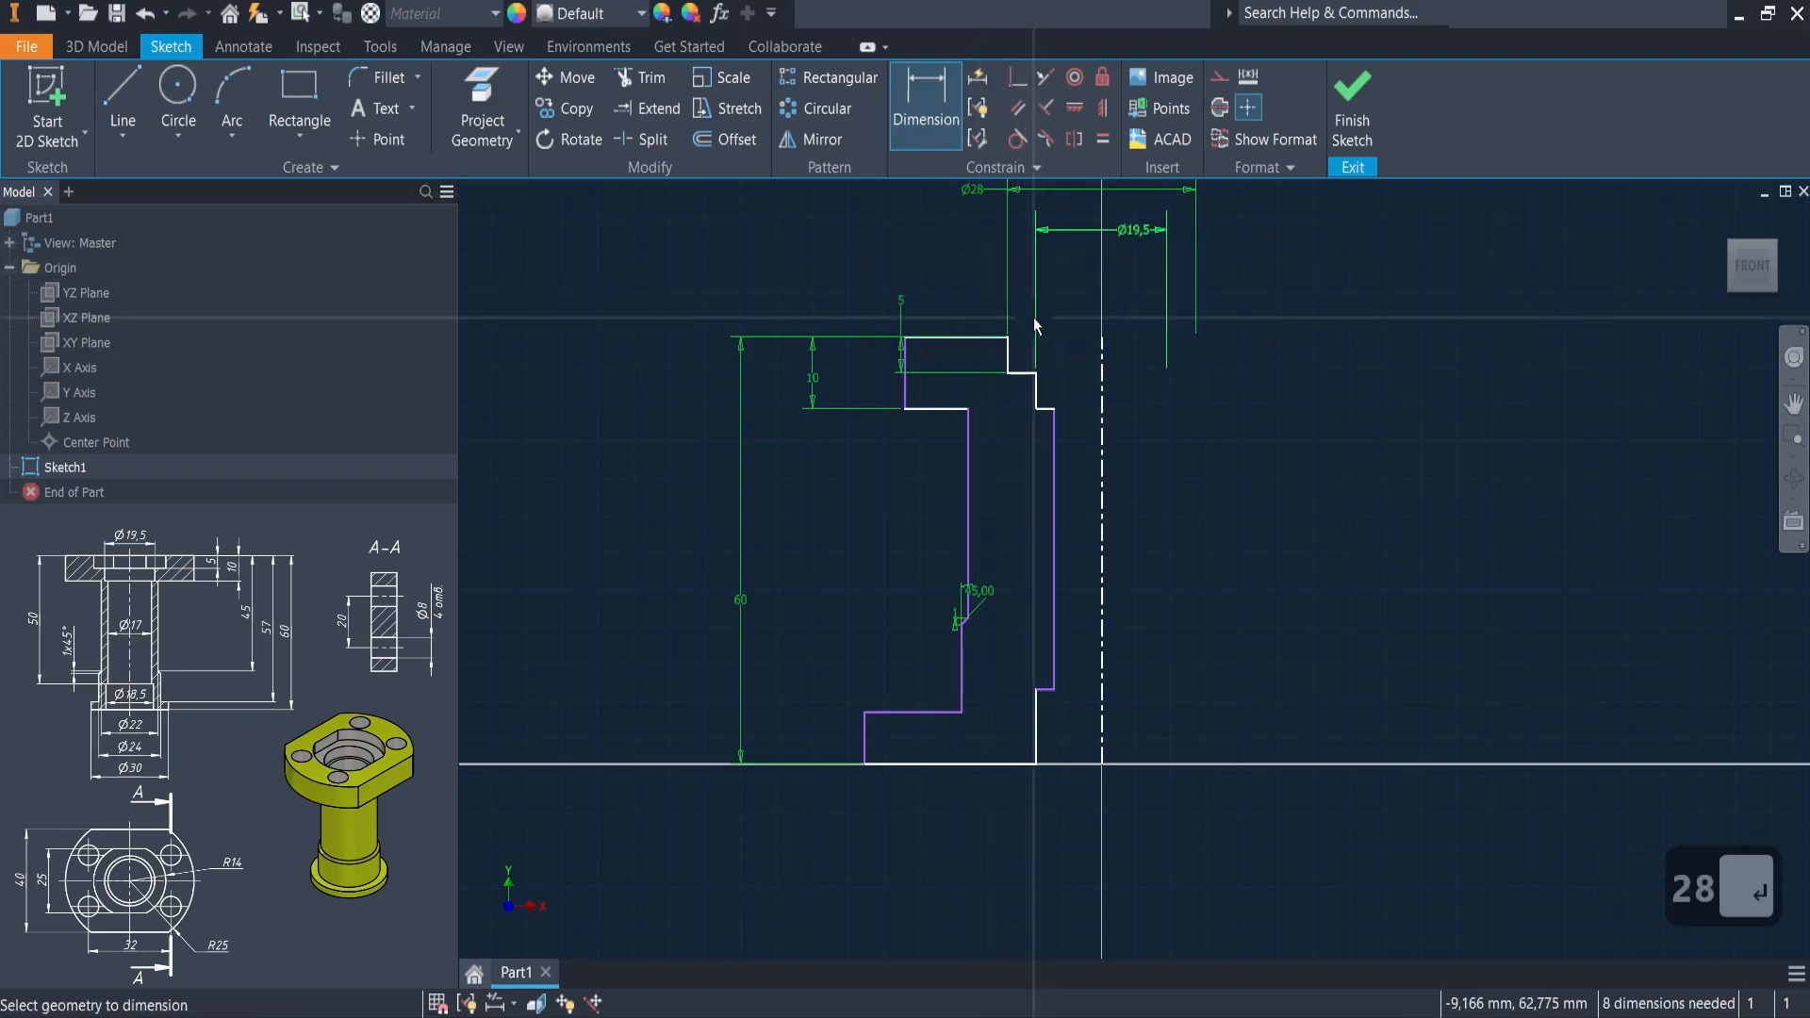
- Add a 17 mm diameter dimension from the long bore wall to the centerline
left_click(1056, 471)
left_click(1101, 477)
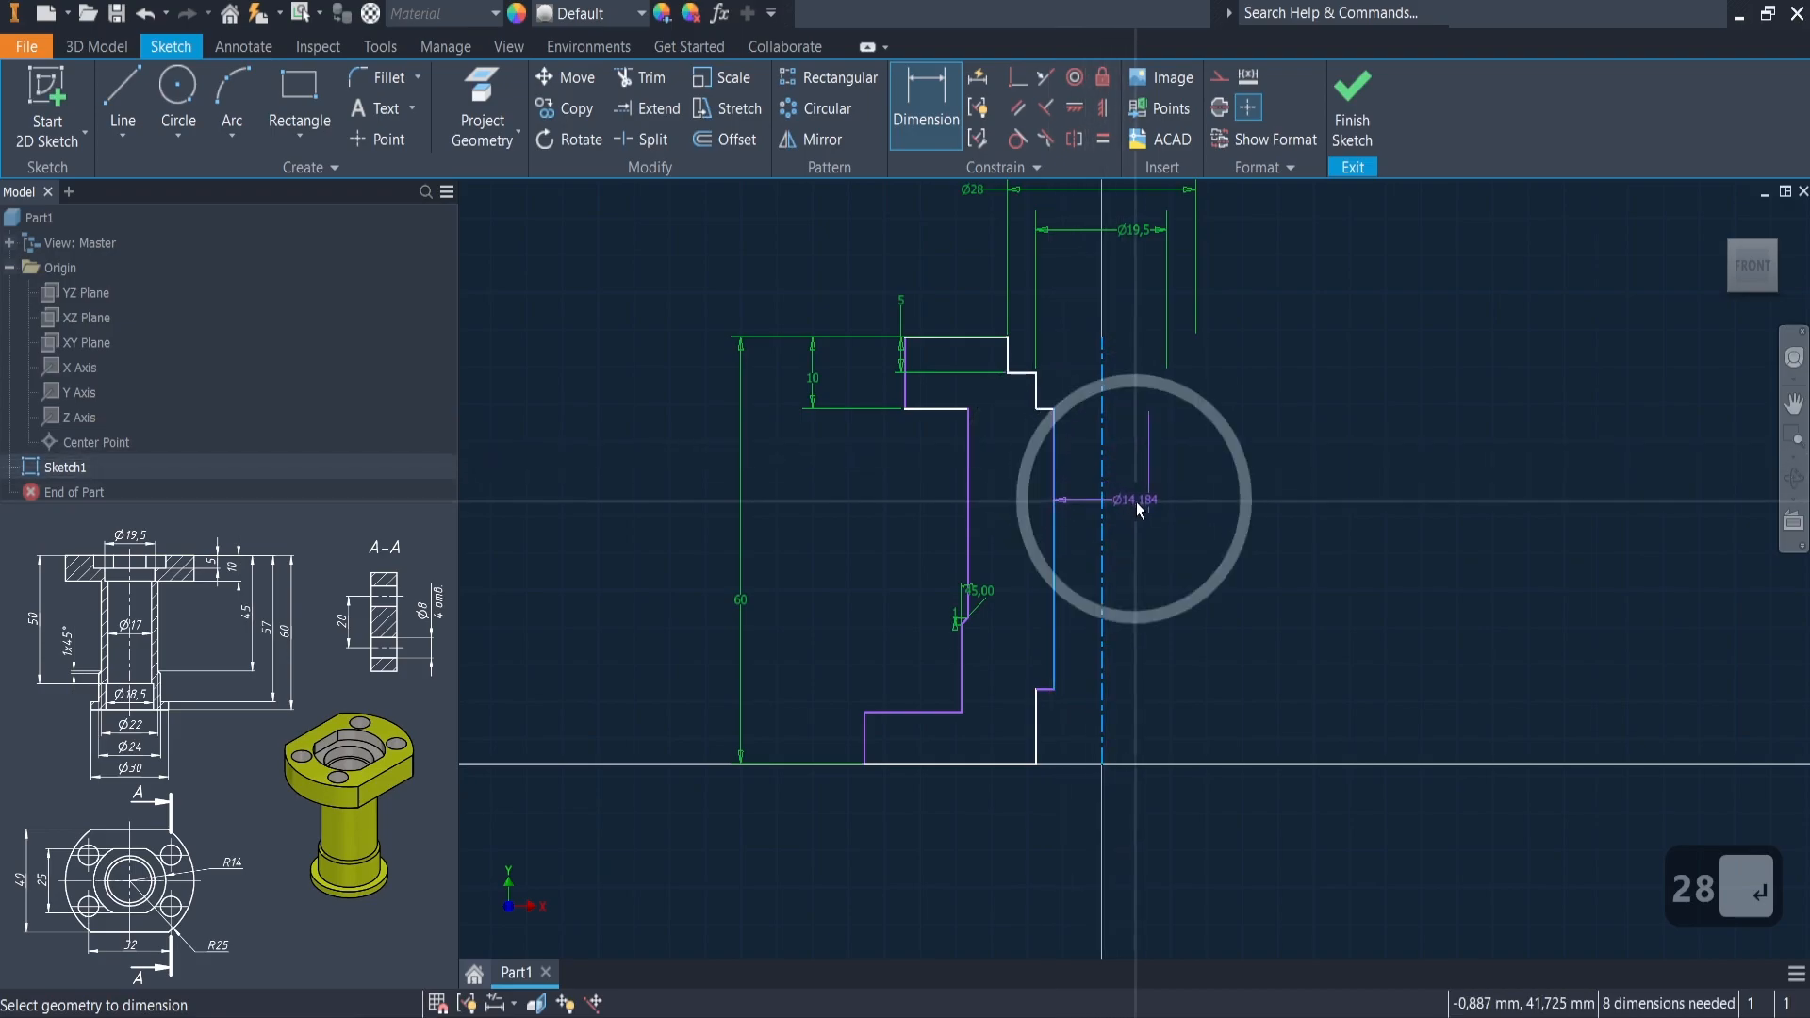
left_click(1169, 529)
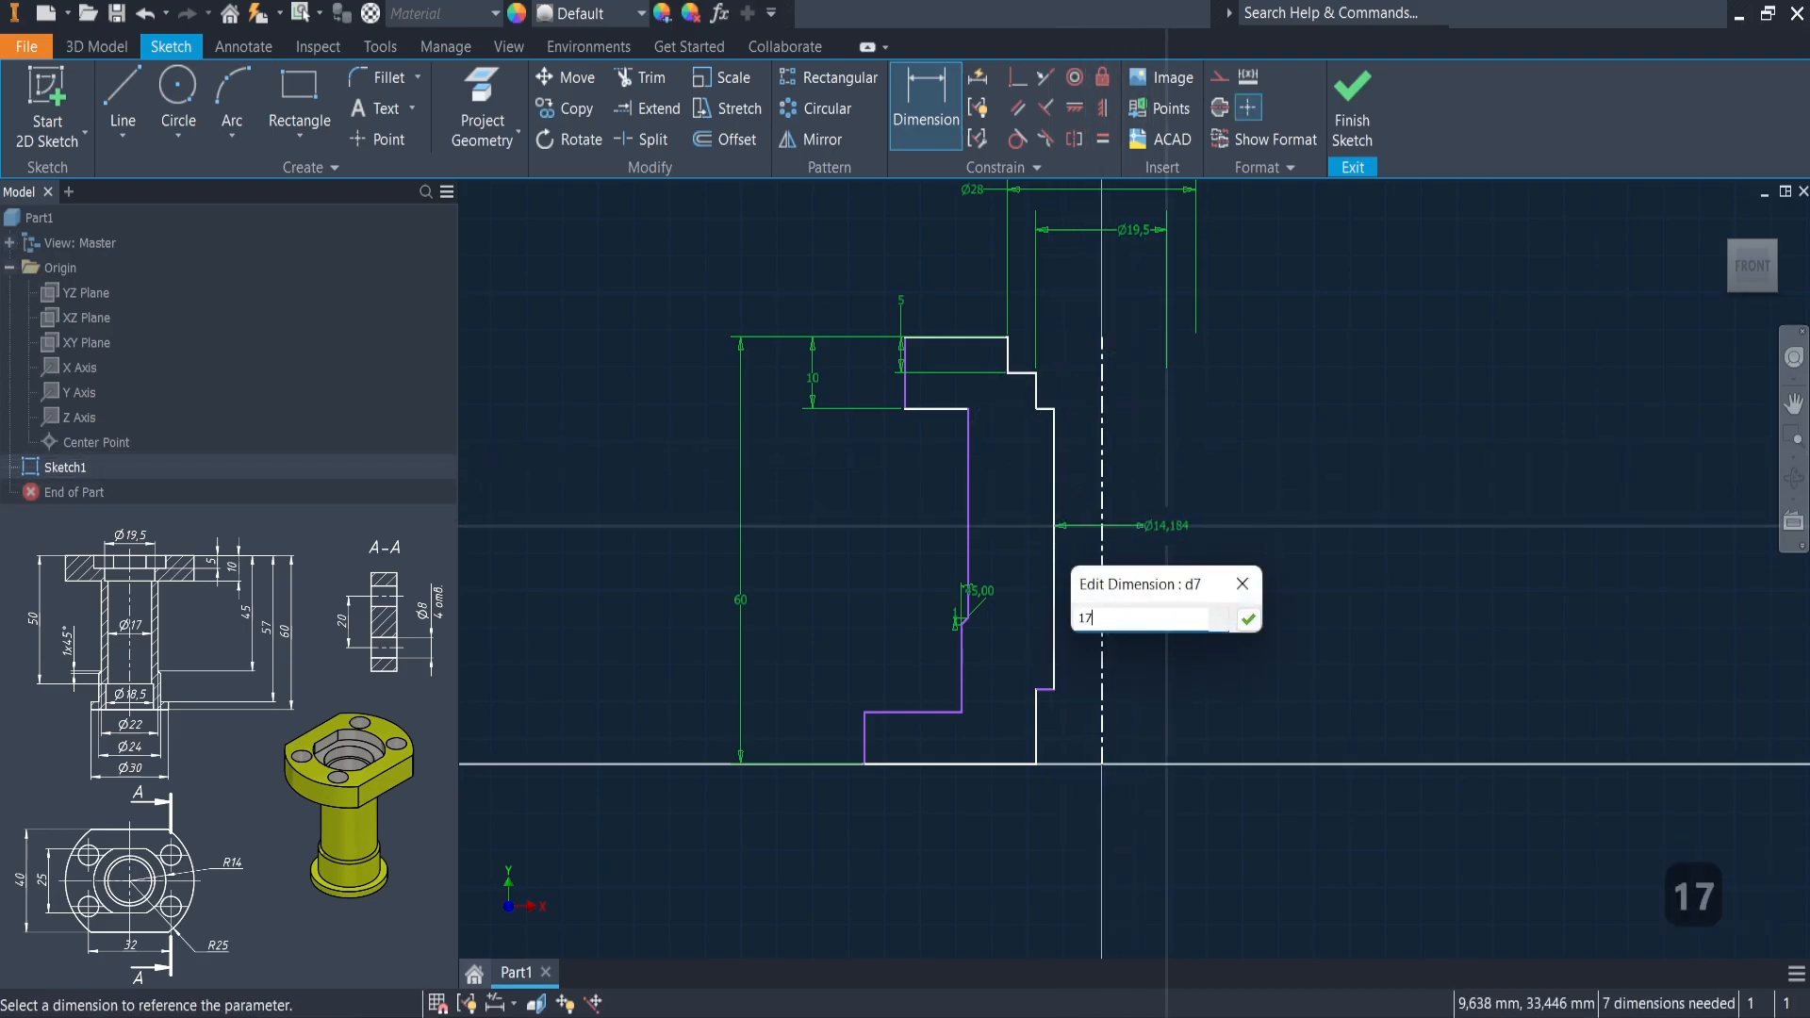
key("Return")
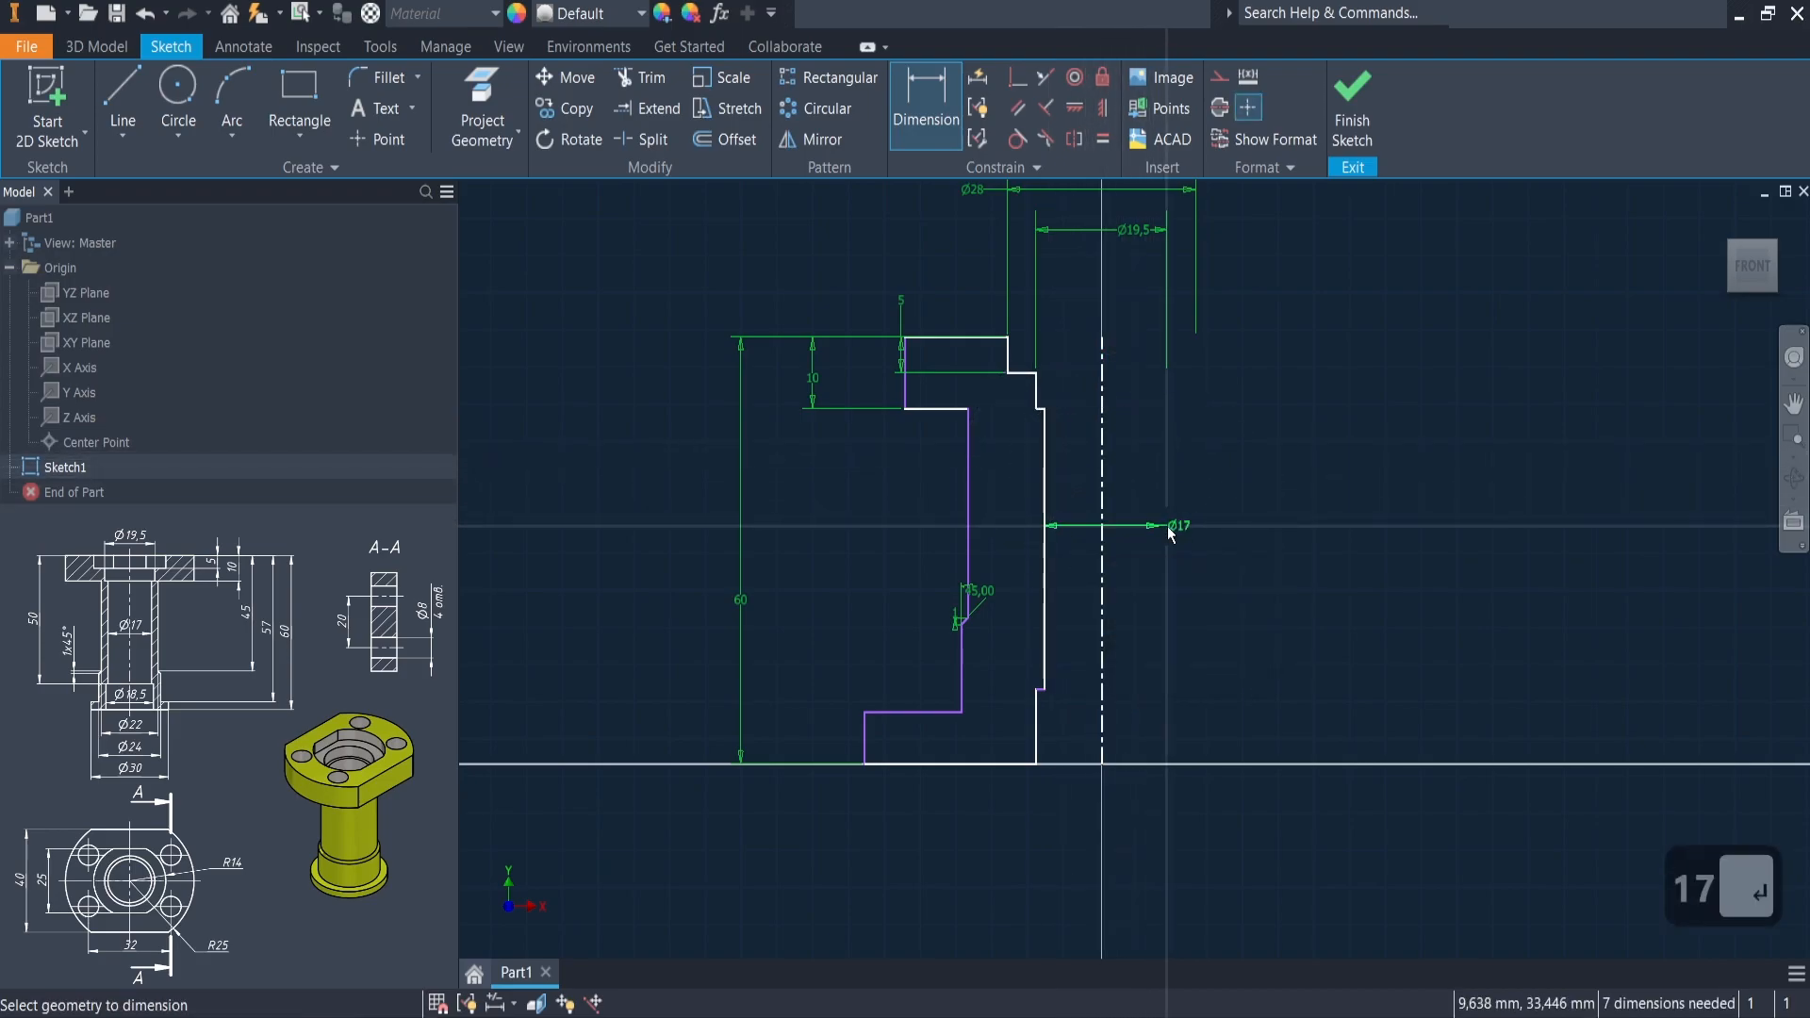
- Add a 22 mm diameter dimension from the sleeve's outer wall above the slanted shoulder to the centerline
left_click(968, 490)
left_click(1110, 494)
left_click(1048, 859)
type("22")
key("Return")
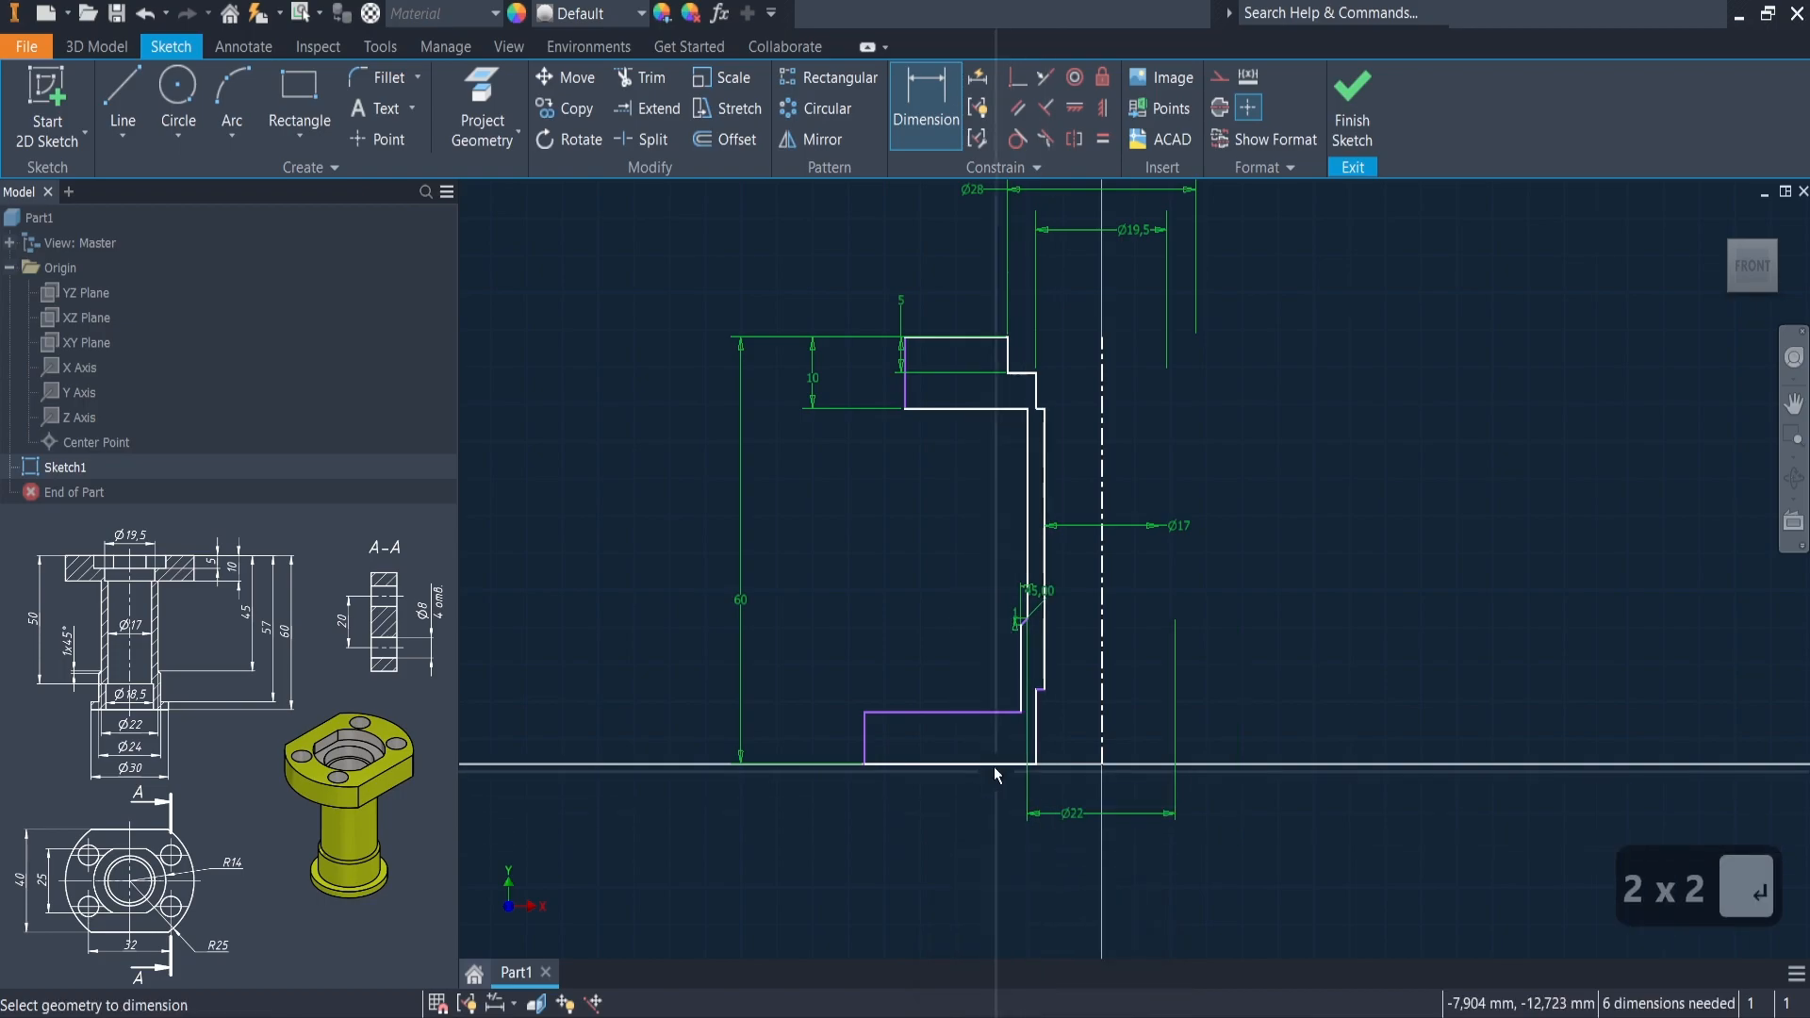
- Add a 30 mm diameter dimension from the bottom collar's outer edge to the centerline
left_click(864, 731)
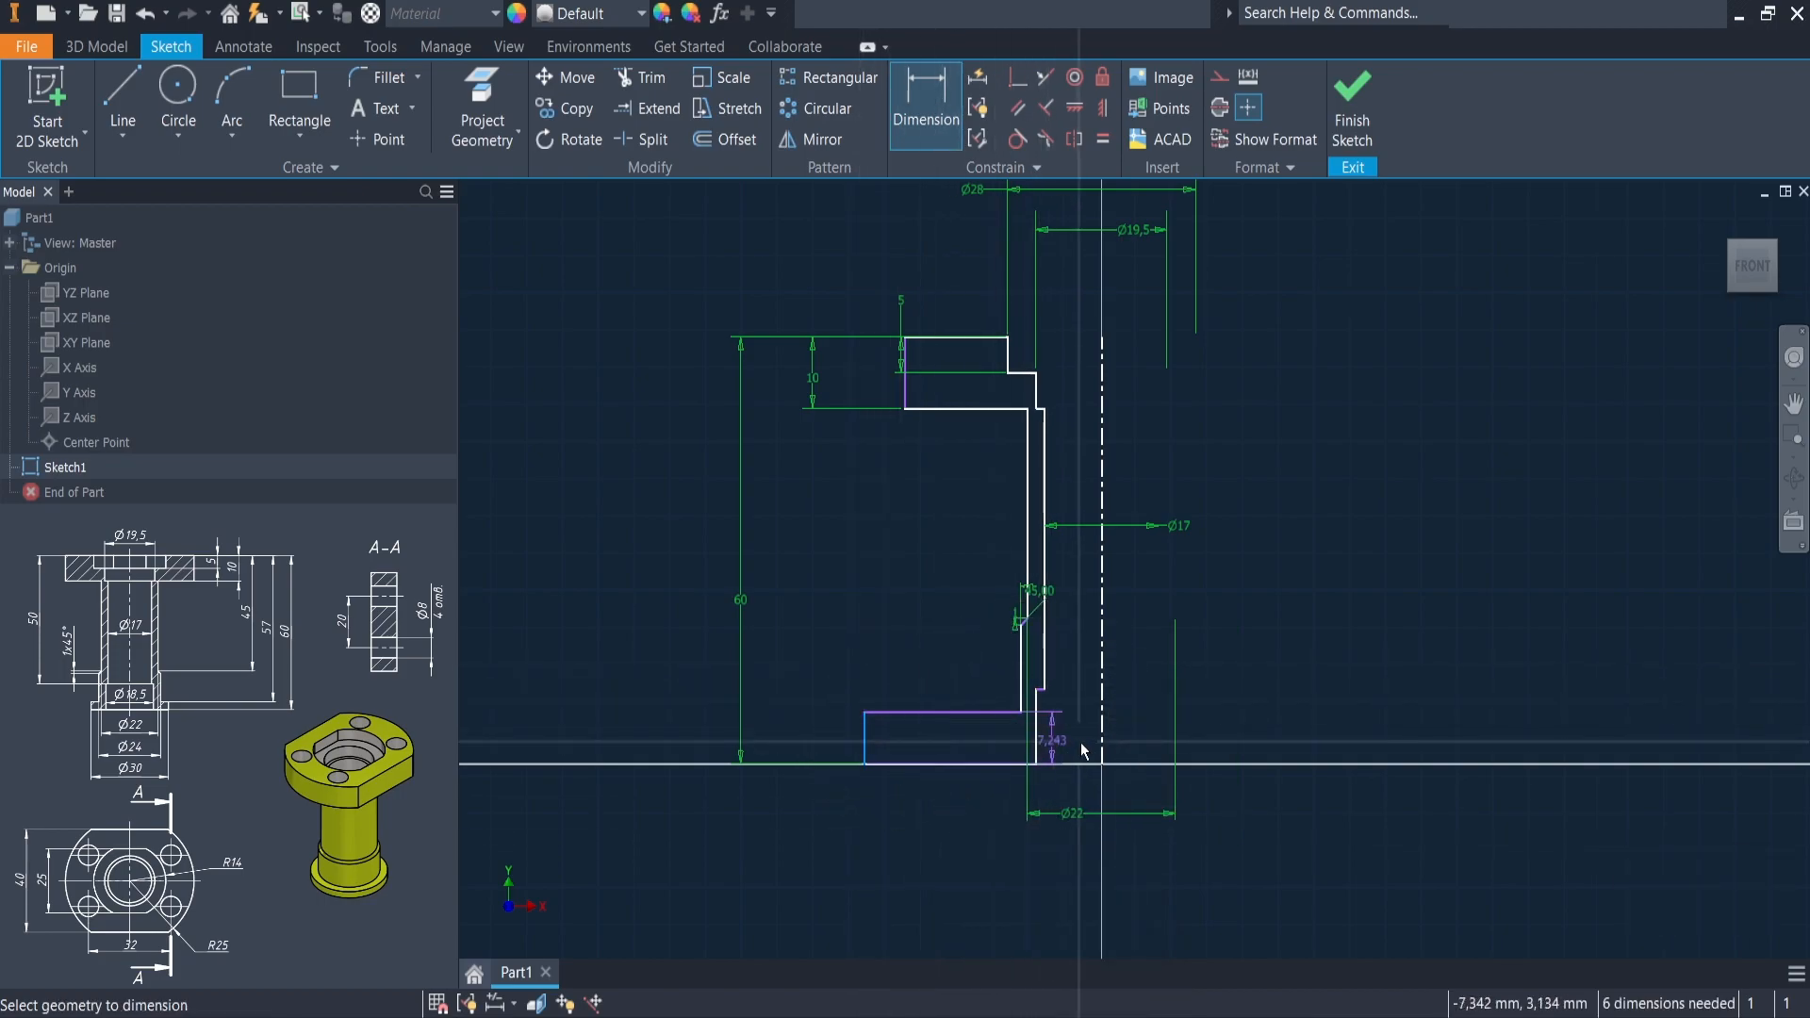
left_click(1103, 747)
left_click(1056, 876)
type("30")
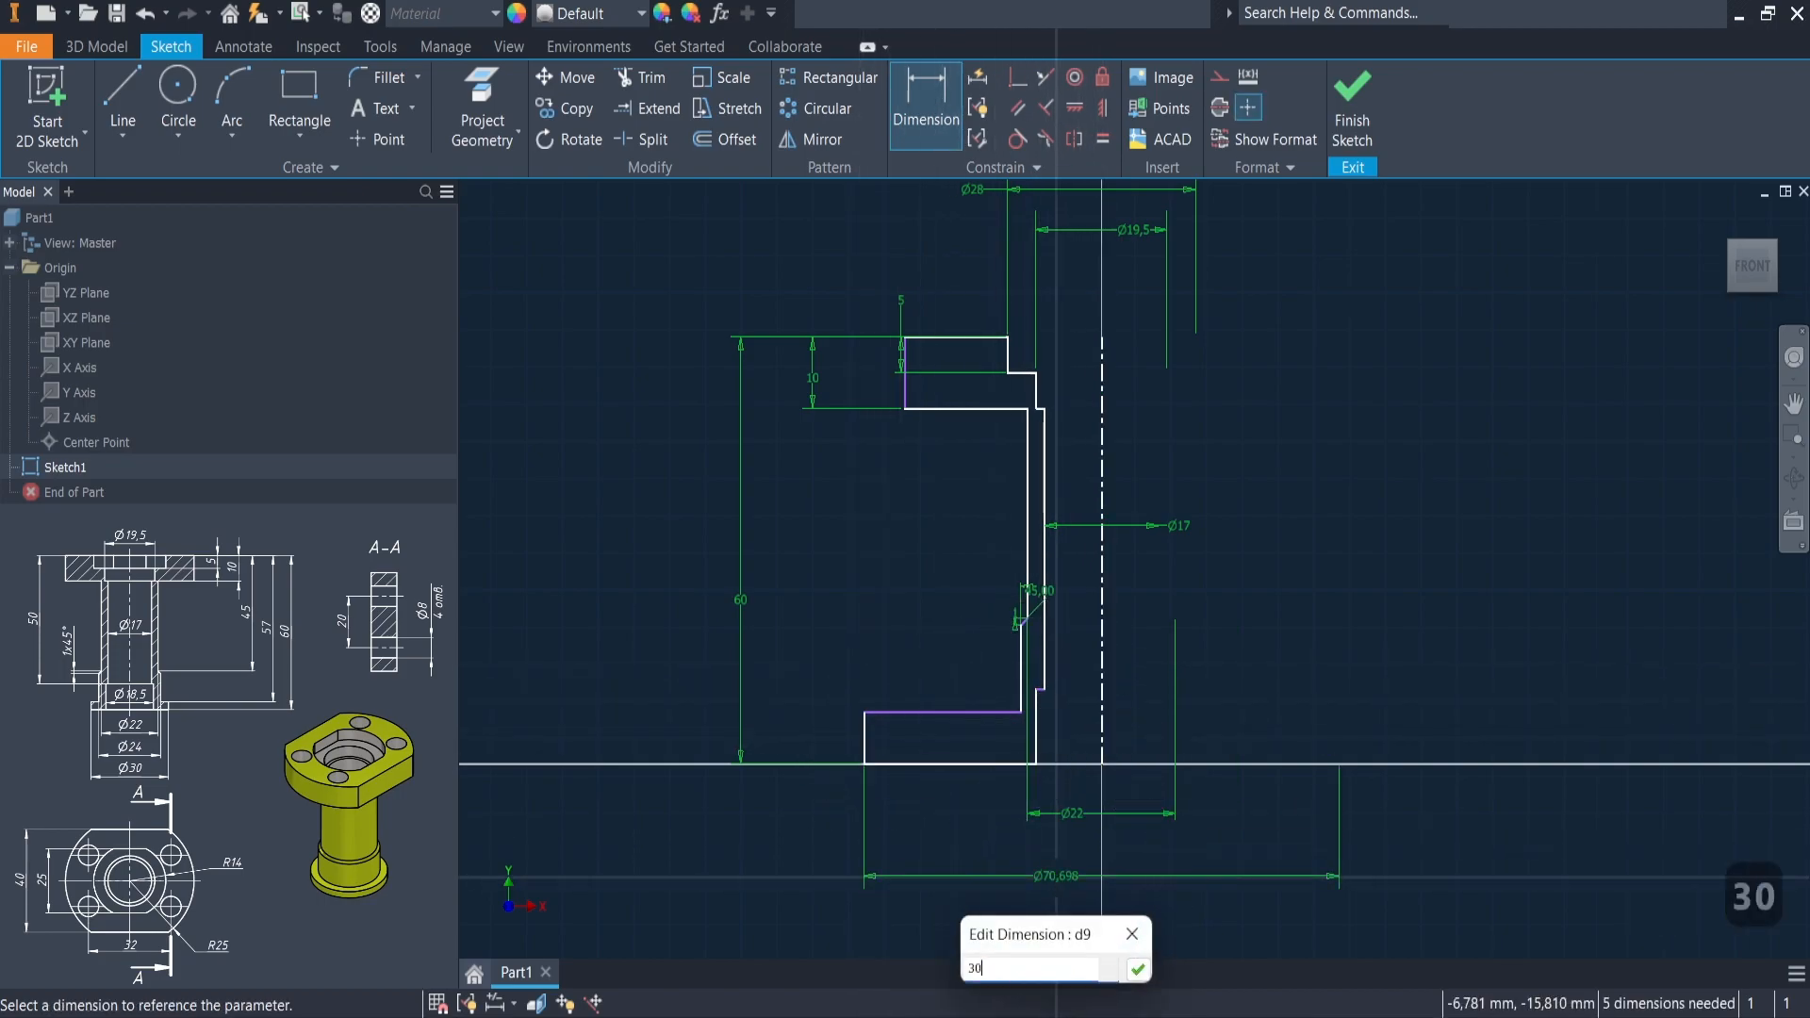
key("Return")
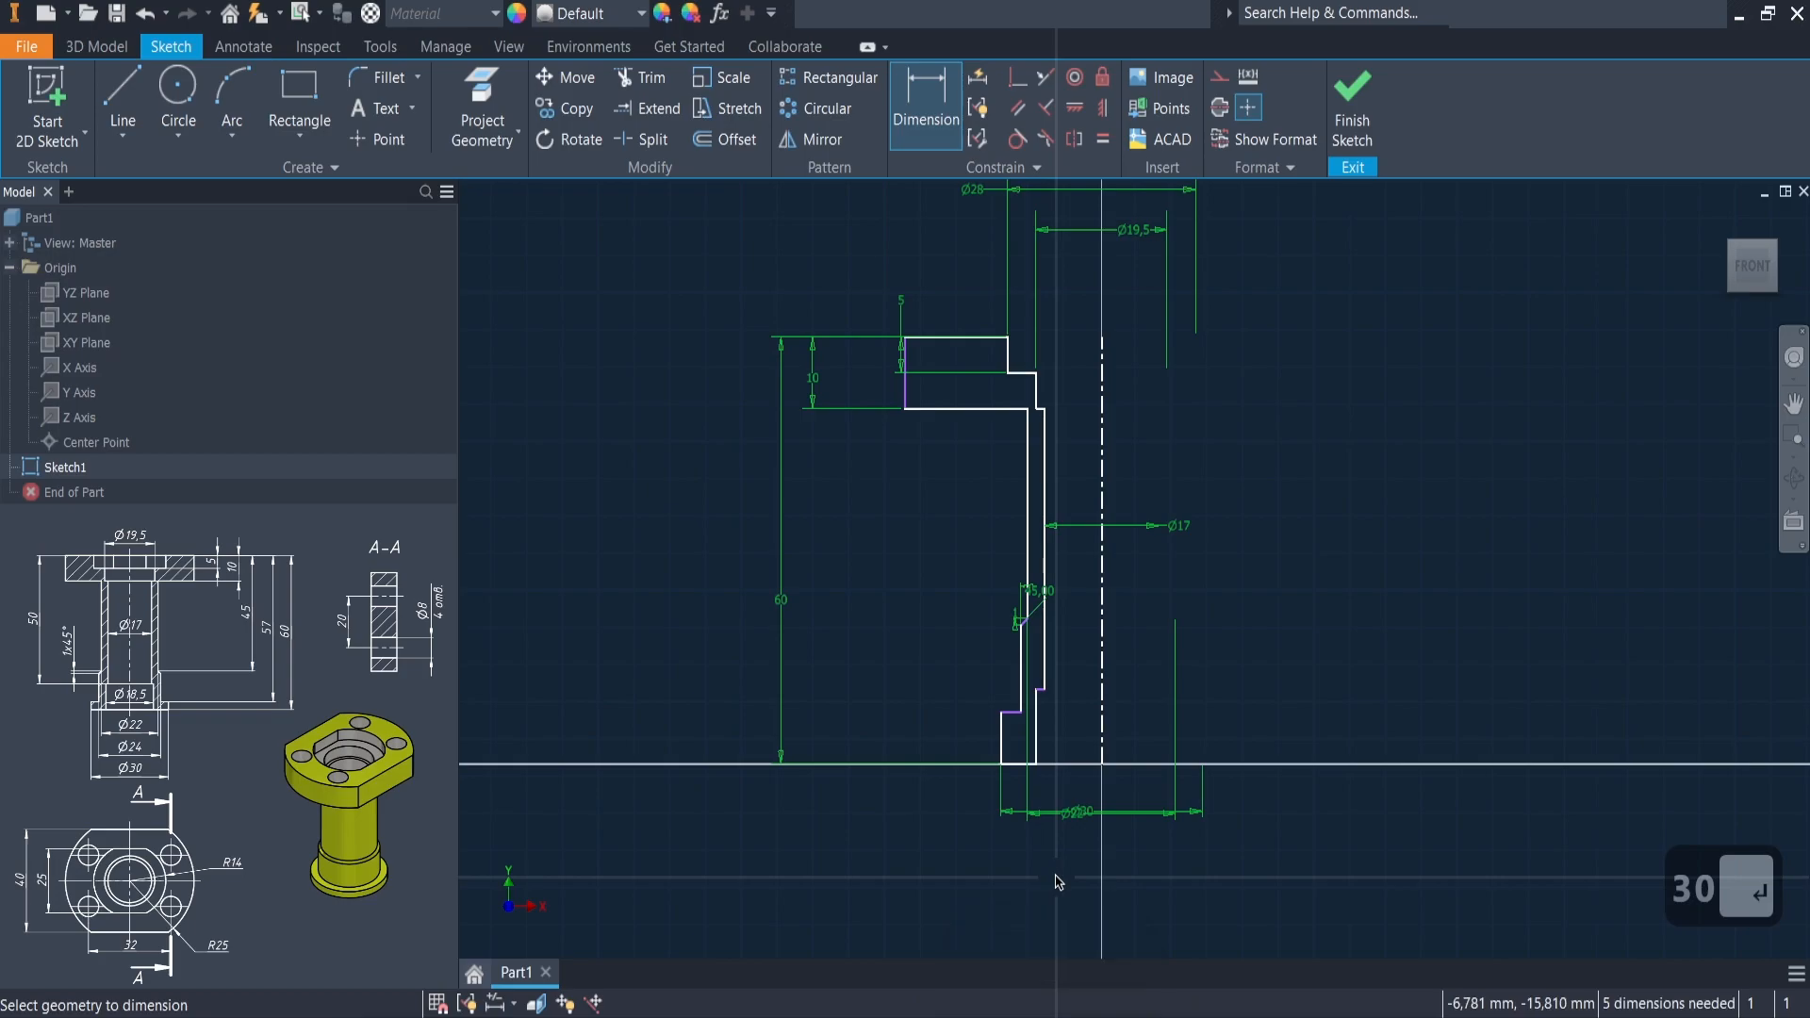
- Dimension the vertical distance from the flange's top edge to the bottom collar's upper edge as 57 mm
left_click(952, 337)
left_click(807, 554)
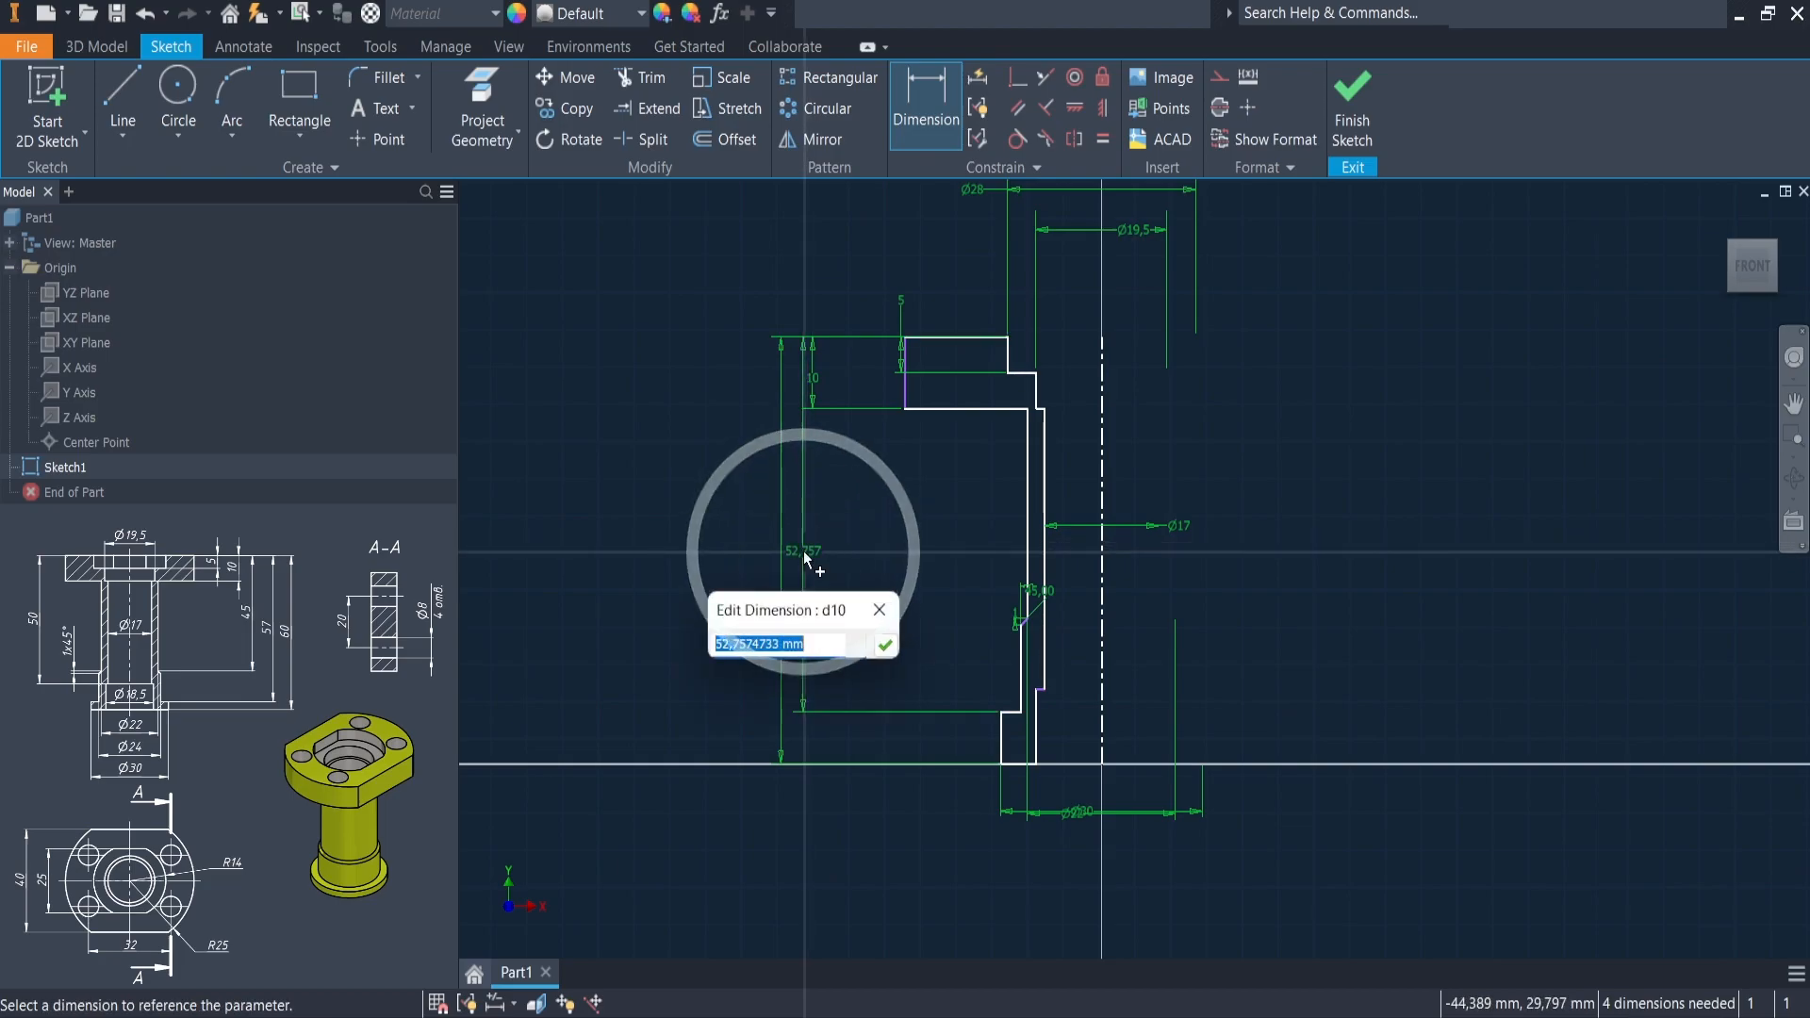
type("57")
key("Return")
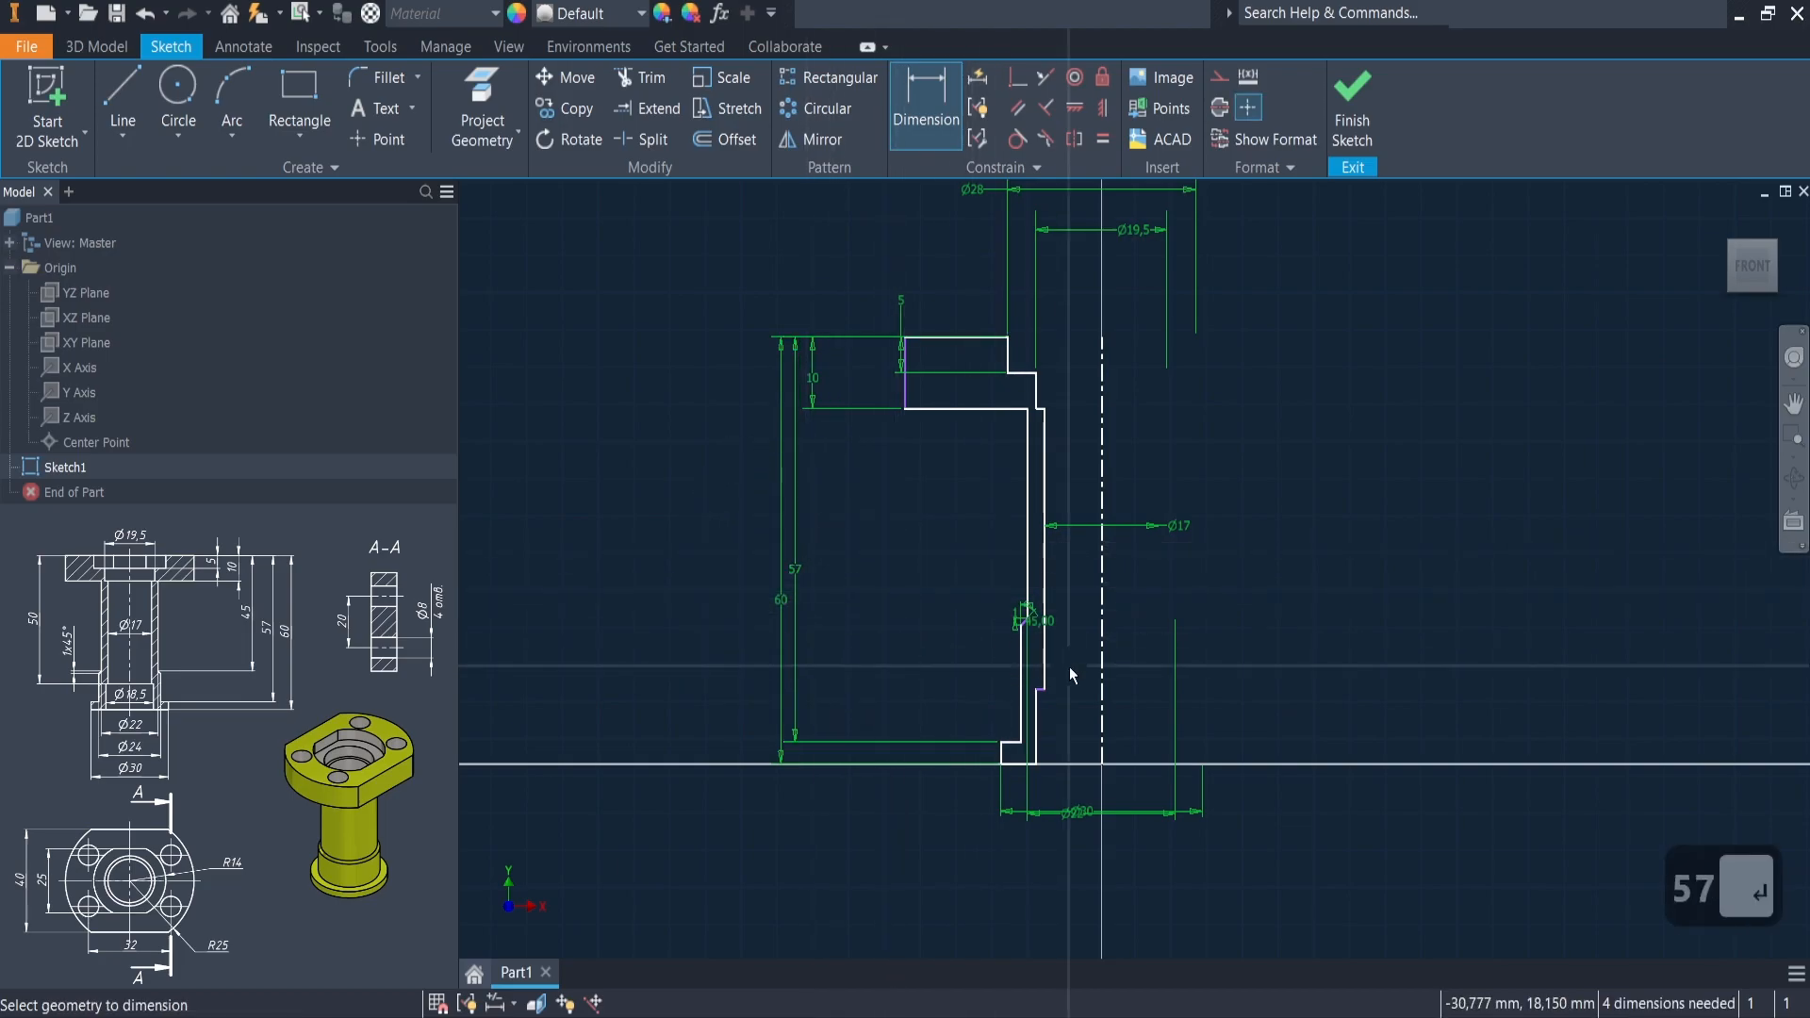
- Dimension the vertical distance from the flange's top edge to the lower bore step as 50 mm
left_click(1047, 690)
left_click(938, 338)
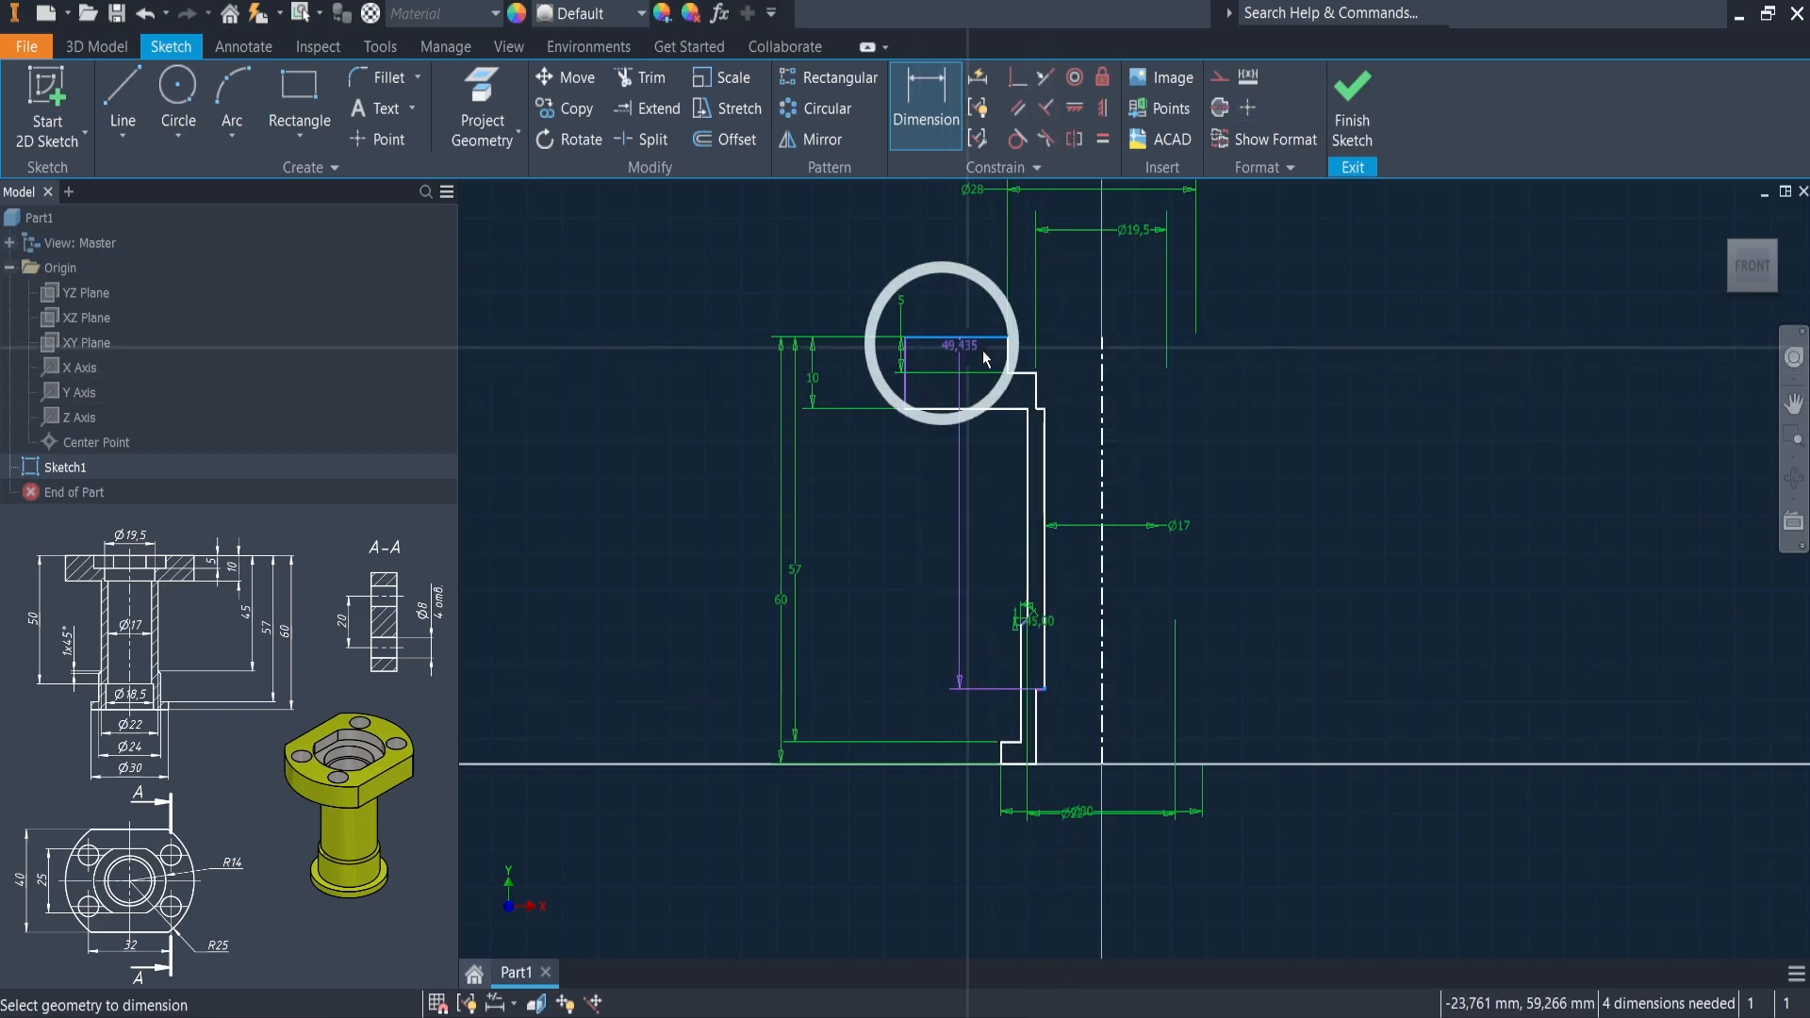
left_click(1270, 550)
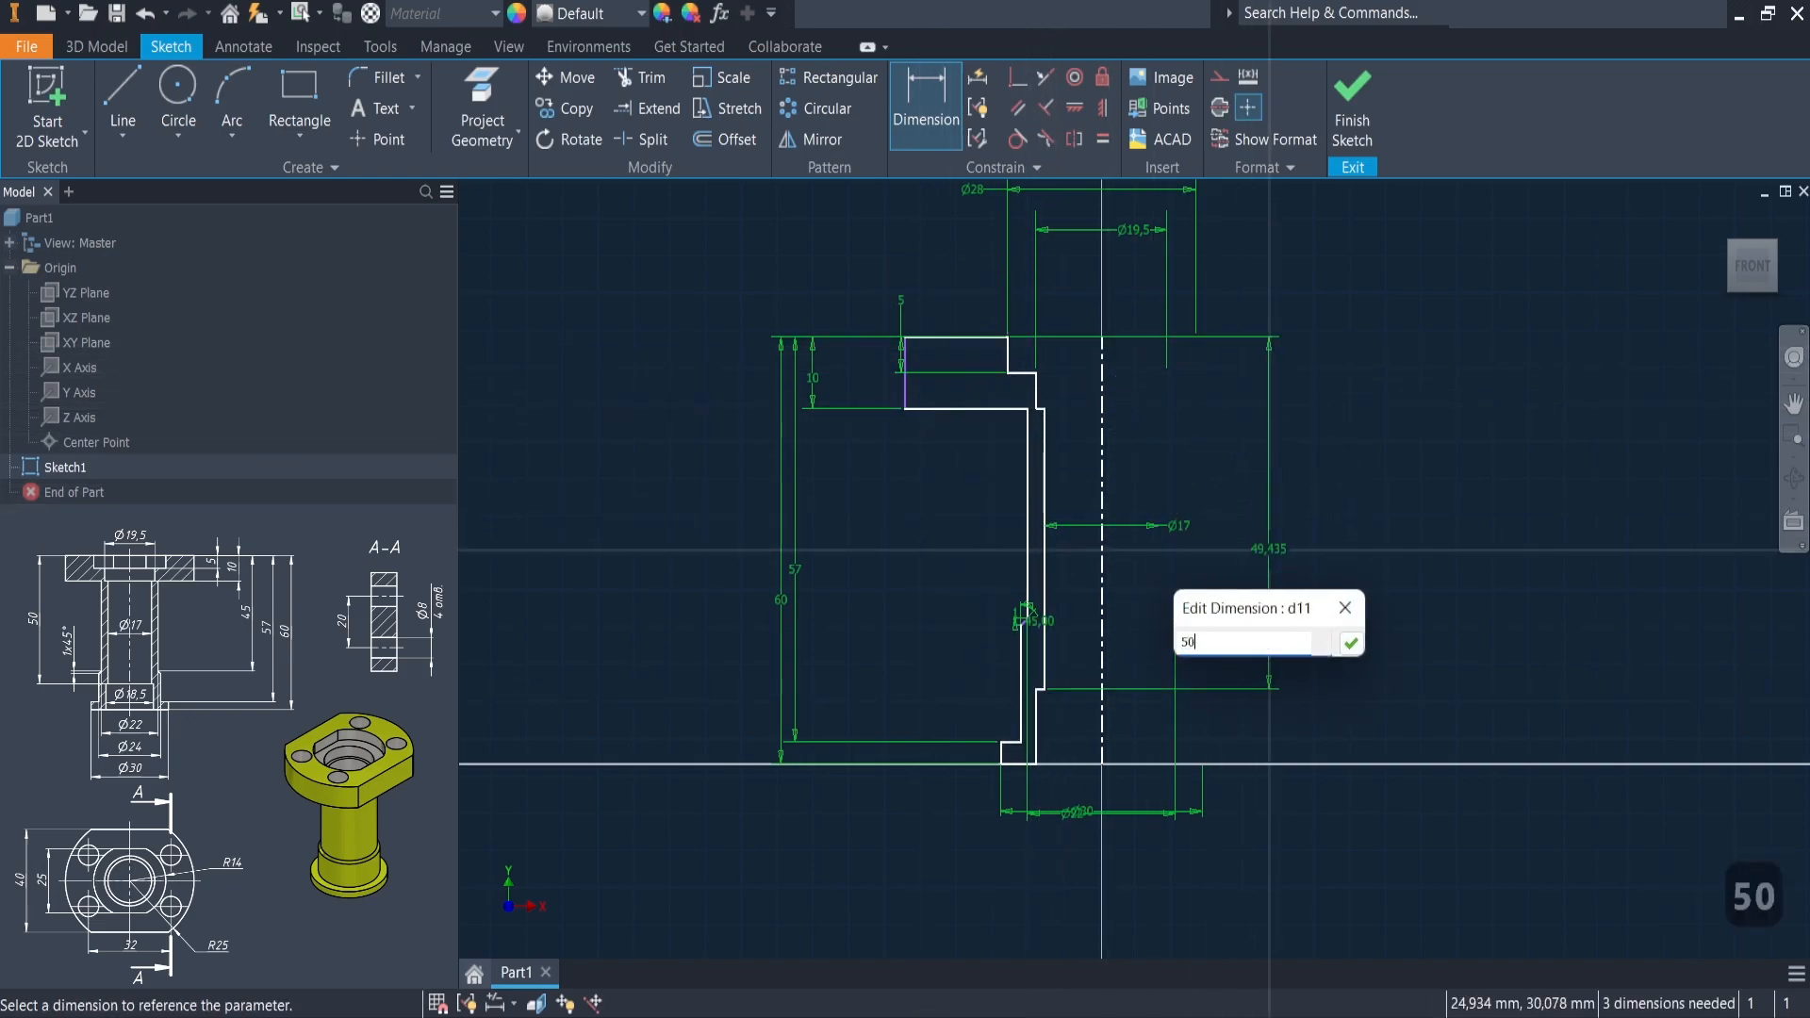
type("50")
key("Return")
- Dimension the vertical distance from the flange's top edge to the upper end of the slanted shoulder as 45 mm
middle_click_drag(1206, 439, 1241, 498)
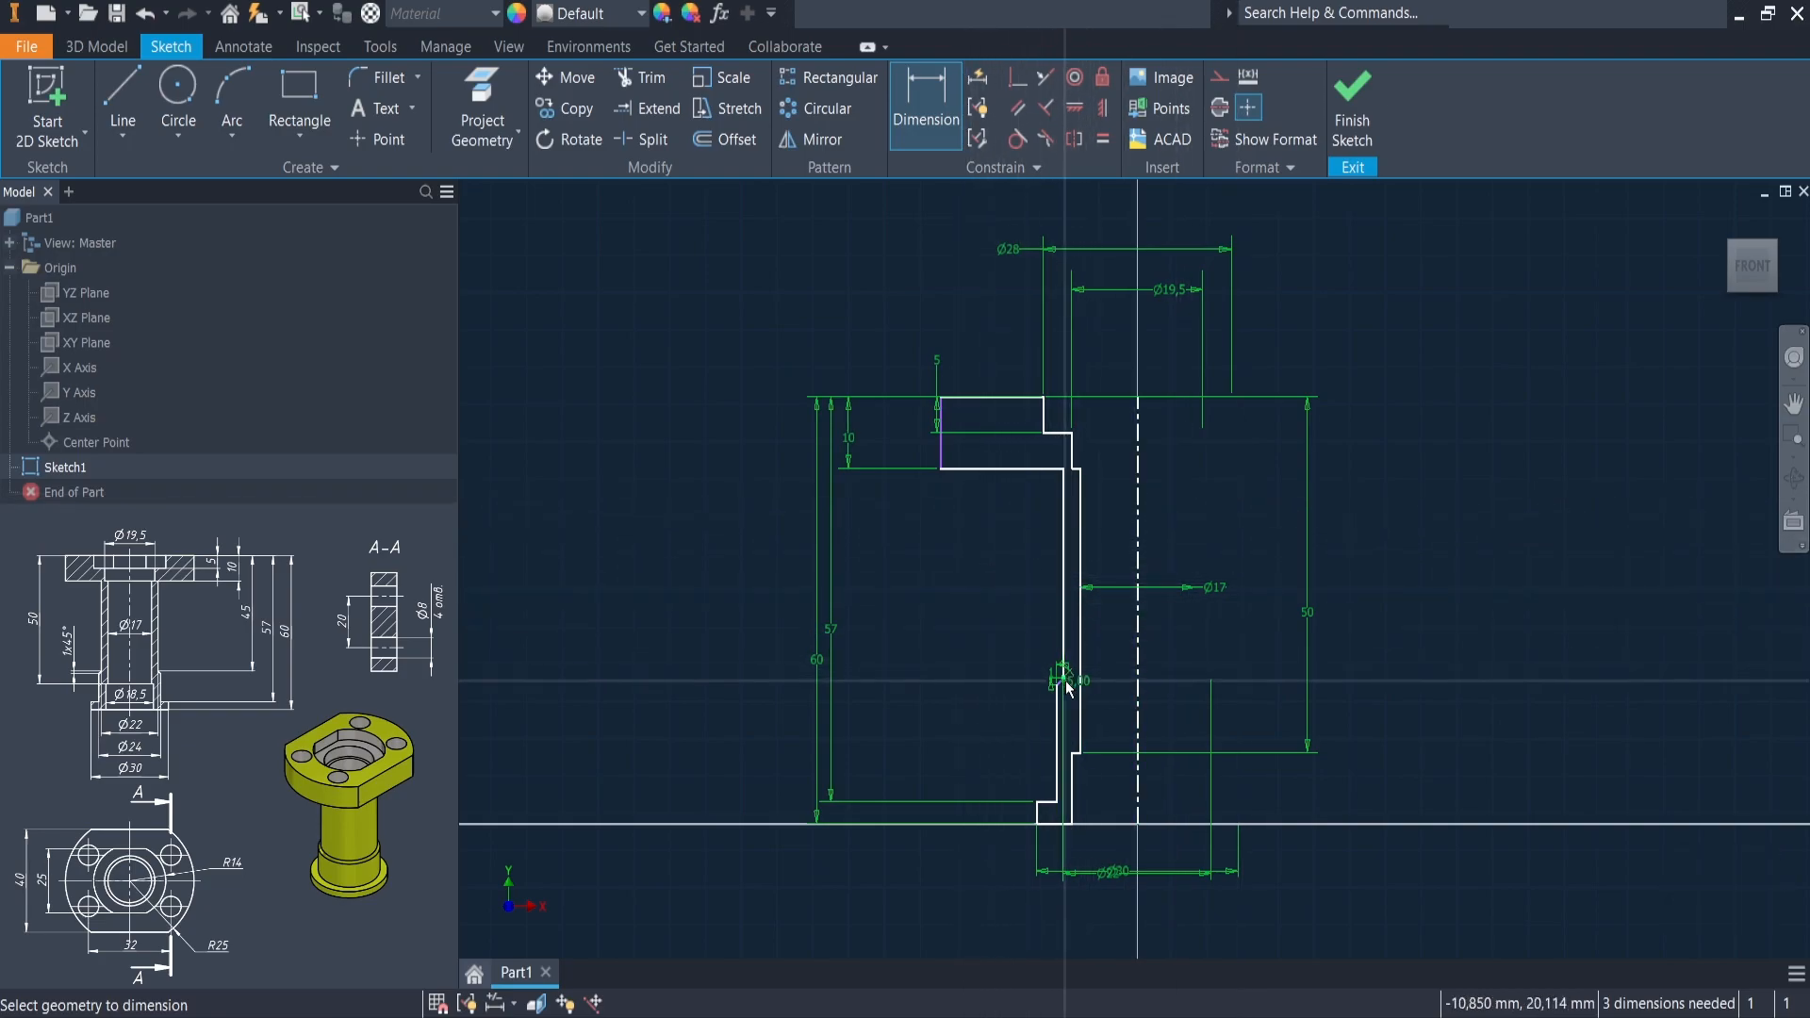
left_click(1010, 402)
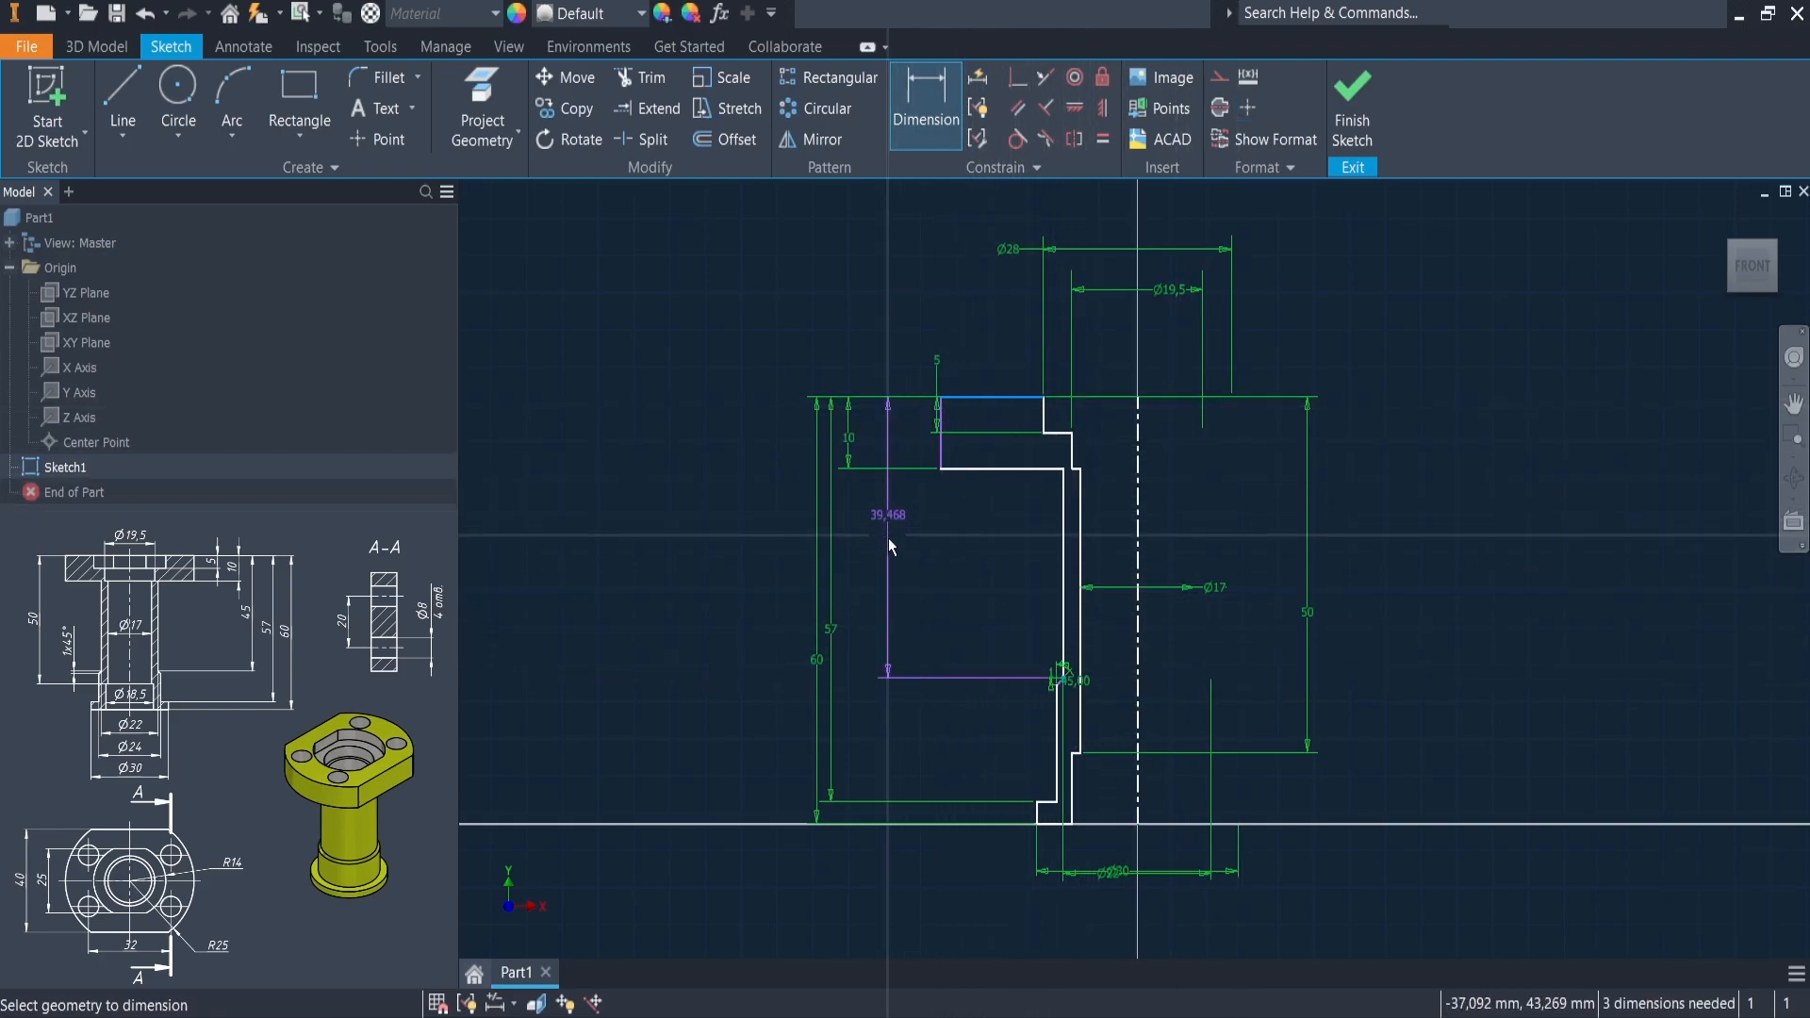
left_click(896, 561)
type("45")
key("Return")
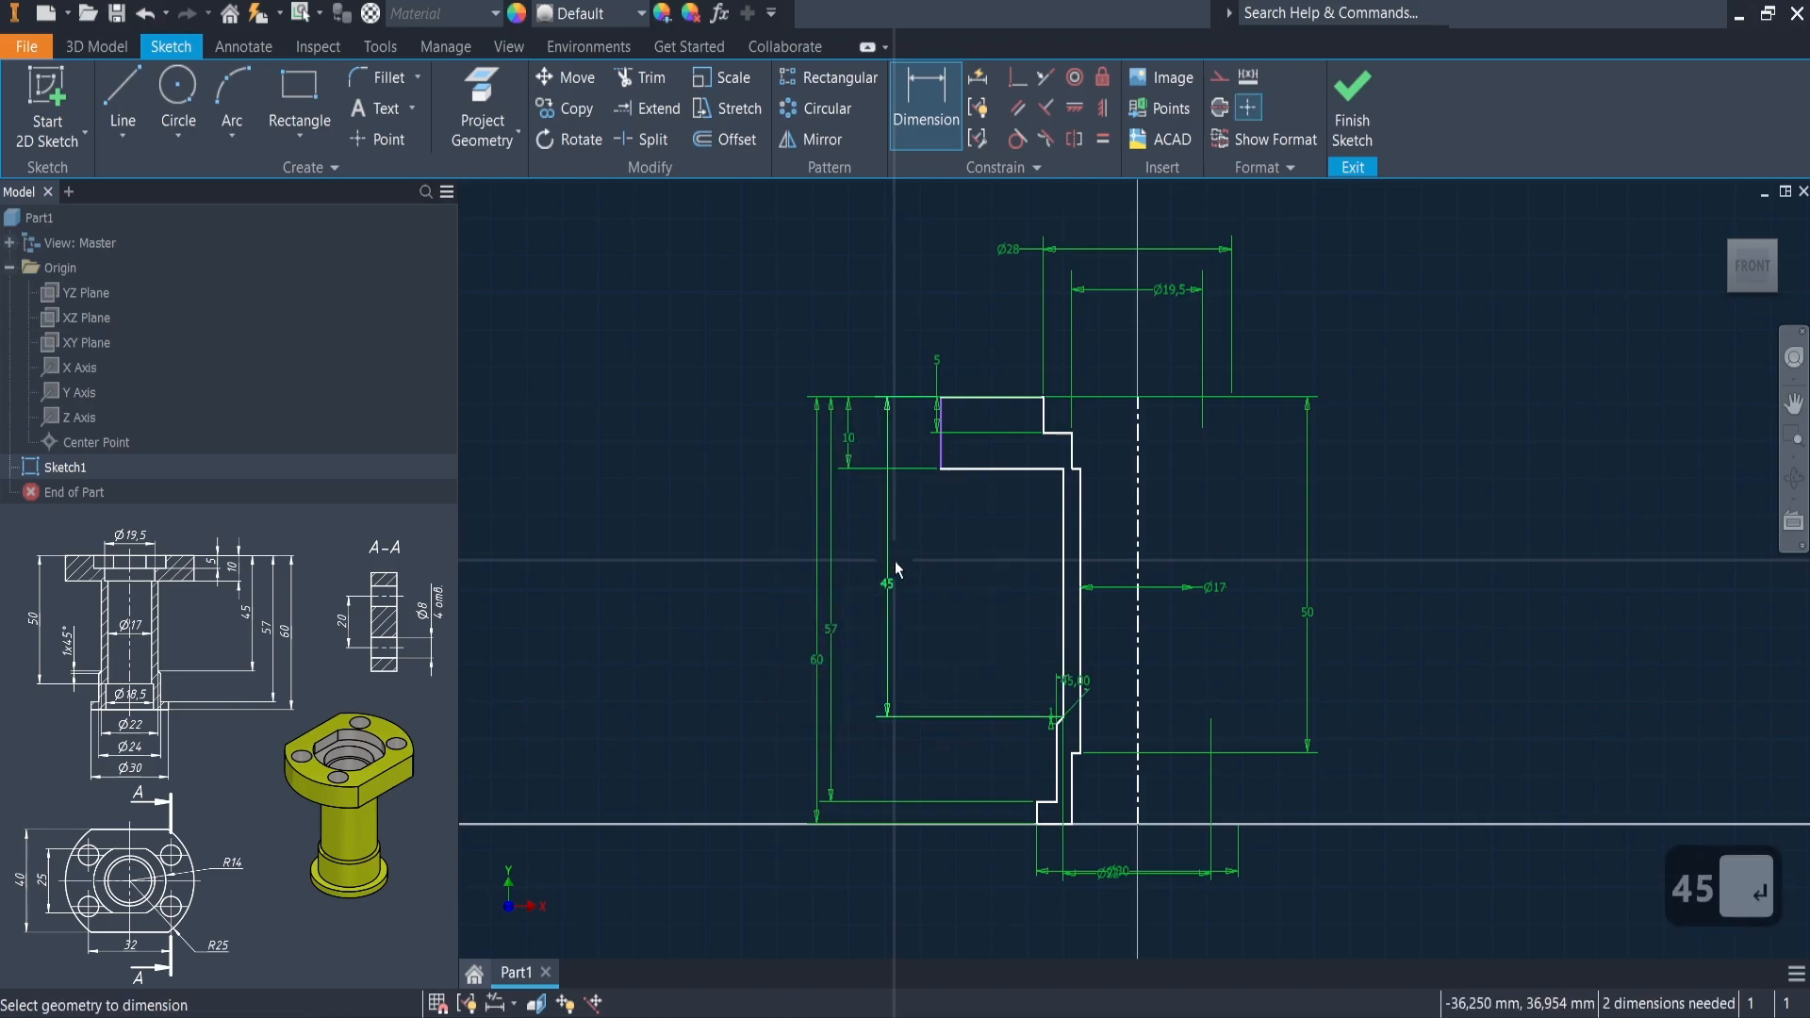
- Add a 50 mm diameter dimension from the flange's outer edge to the centerline
key("Escape")
key("Escape")
left_click_drag(944, 475, 956, 495)
left_click(944, 114)
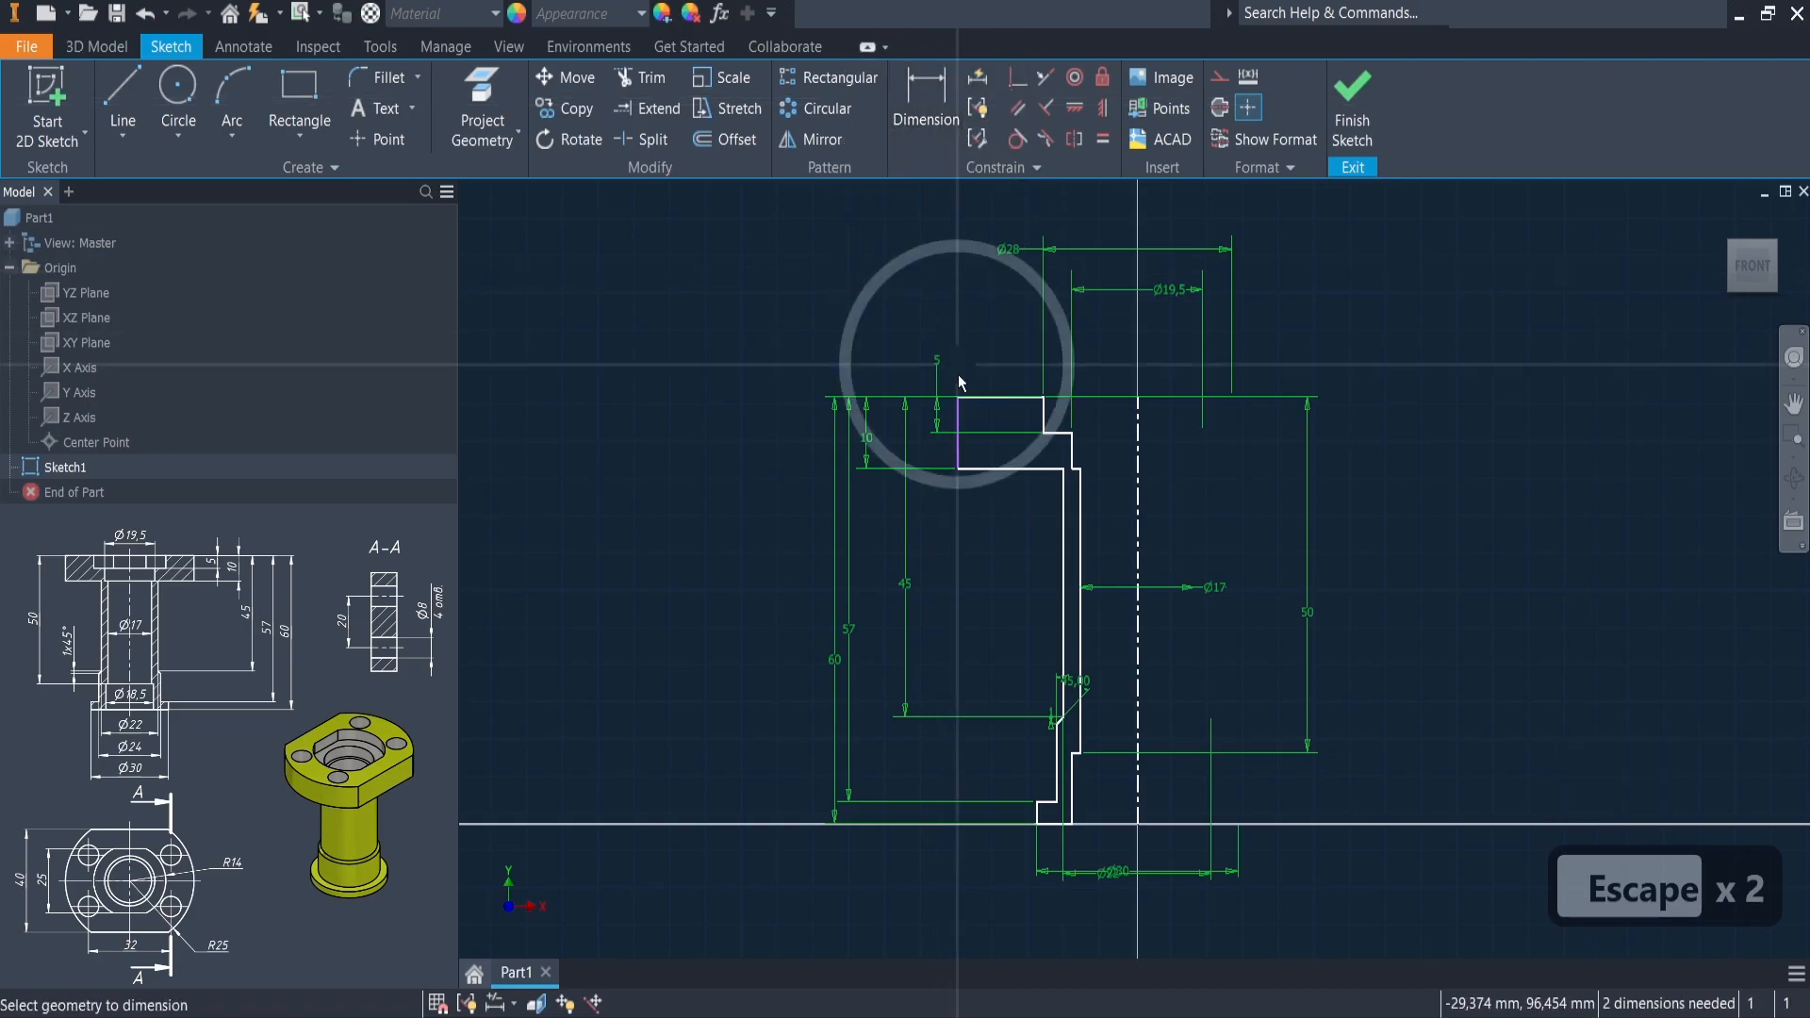
left_click(1139, 448)
left_click(1099, 225)
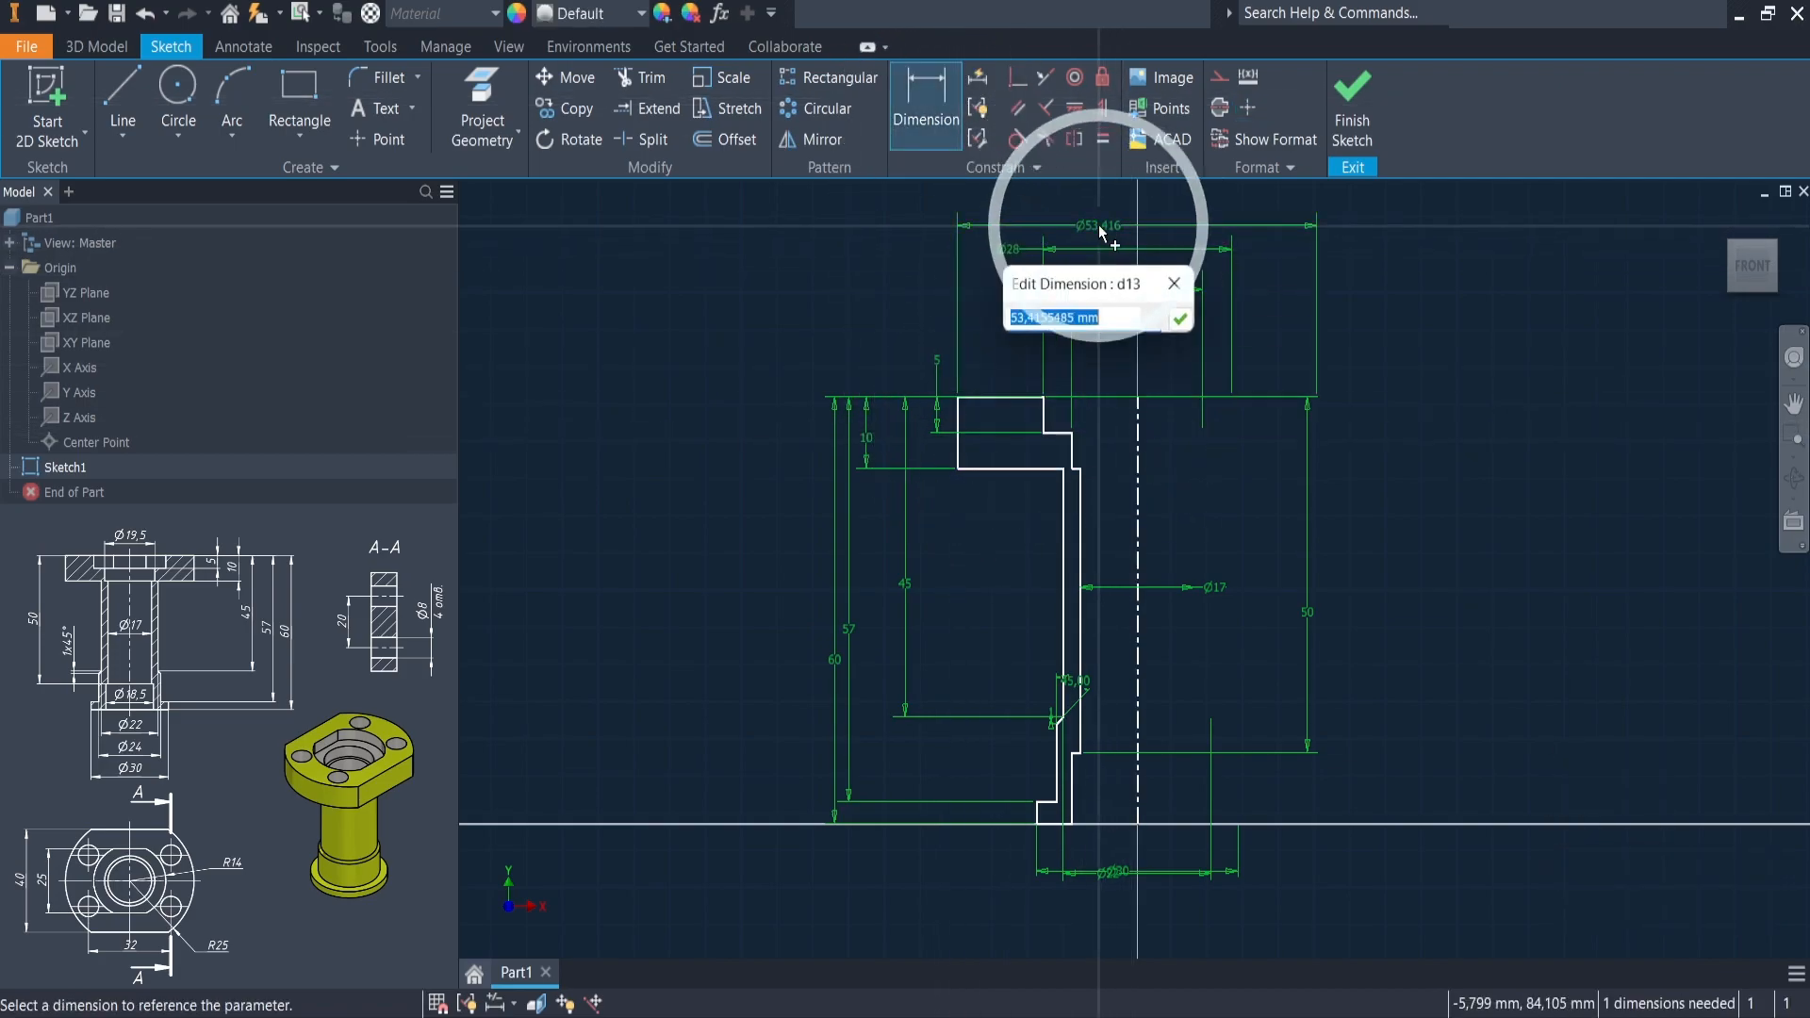
type("50")
key("Return")
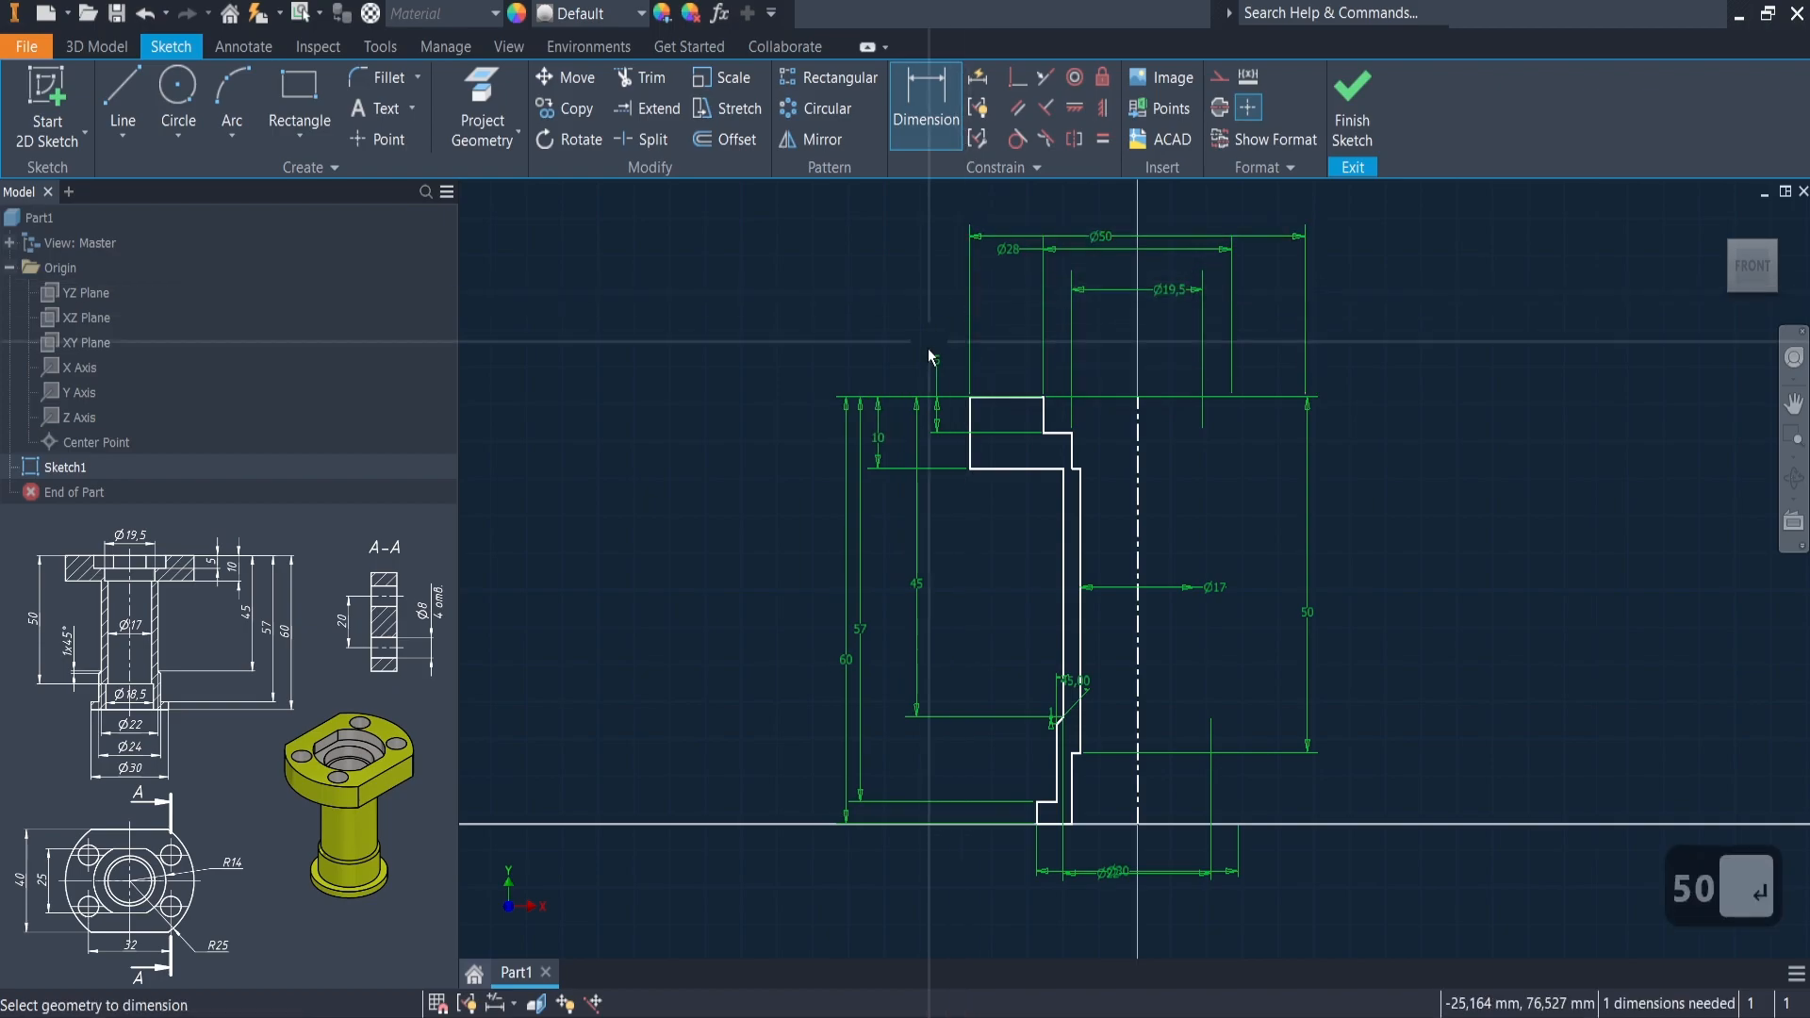
- Revolve the half-section profile 360 degrees about the centerline into a solid
middle_click_drag(834, 308, 788, 303)
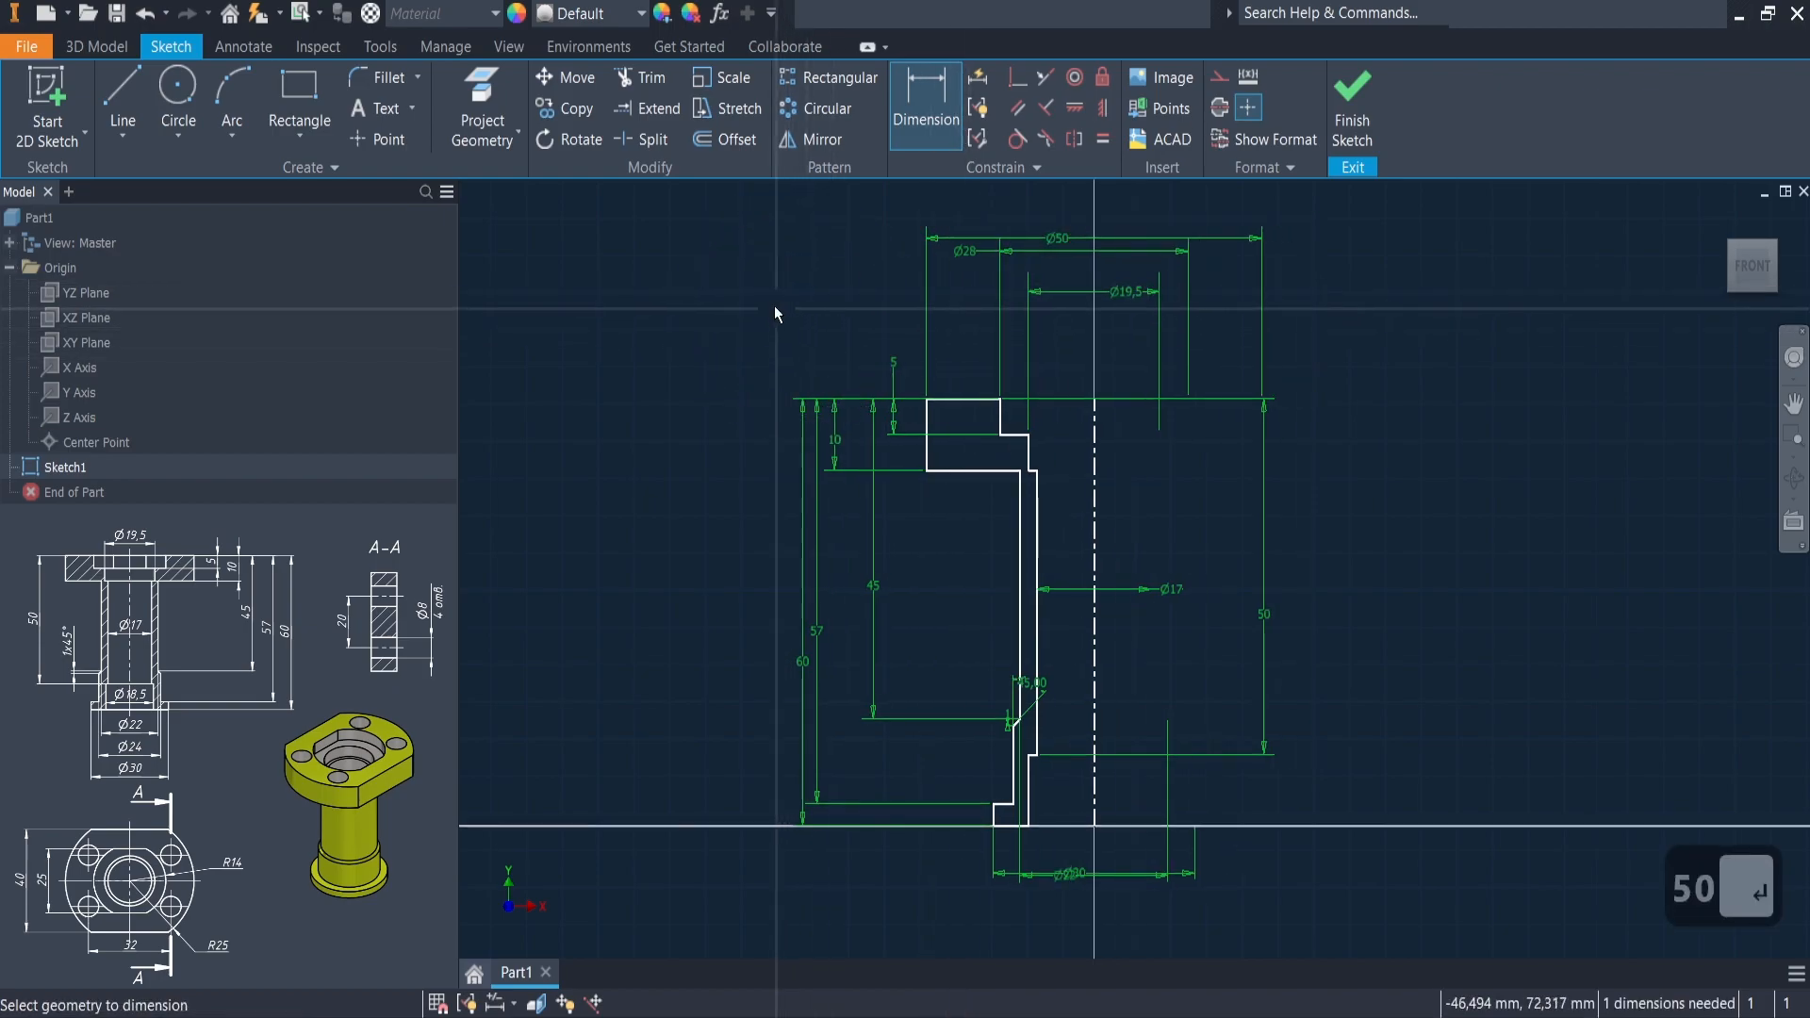
left_click(96, 46)
scroll(489, 311, "down", 3)
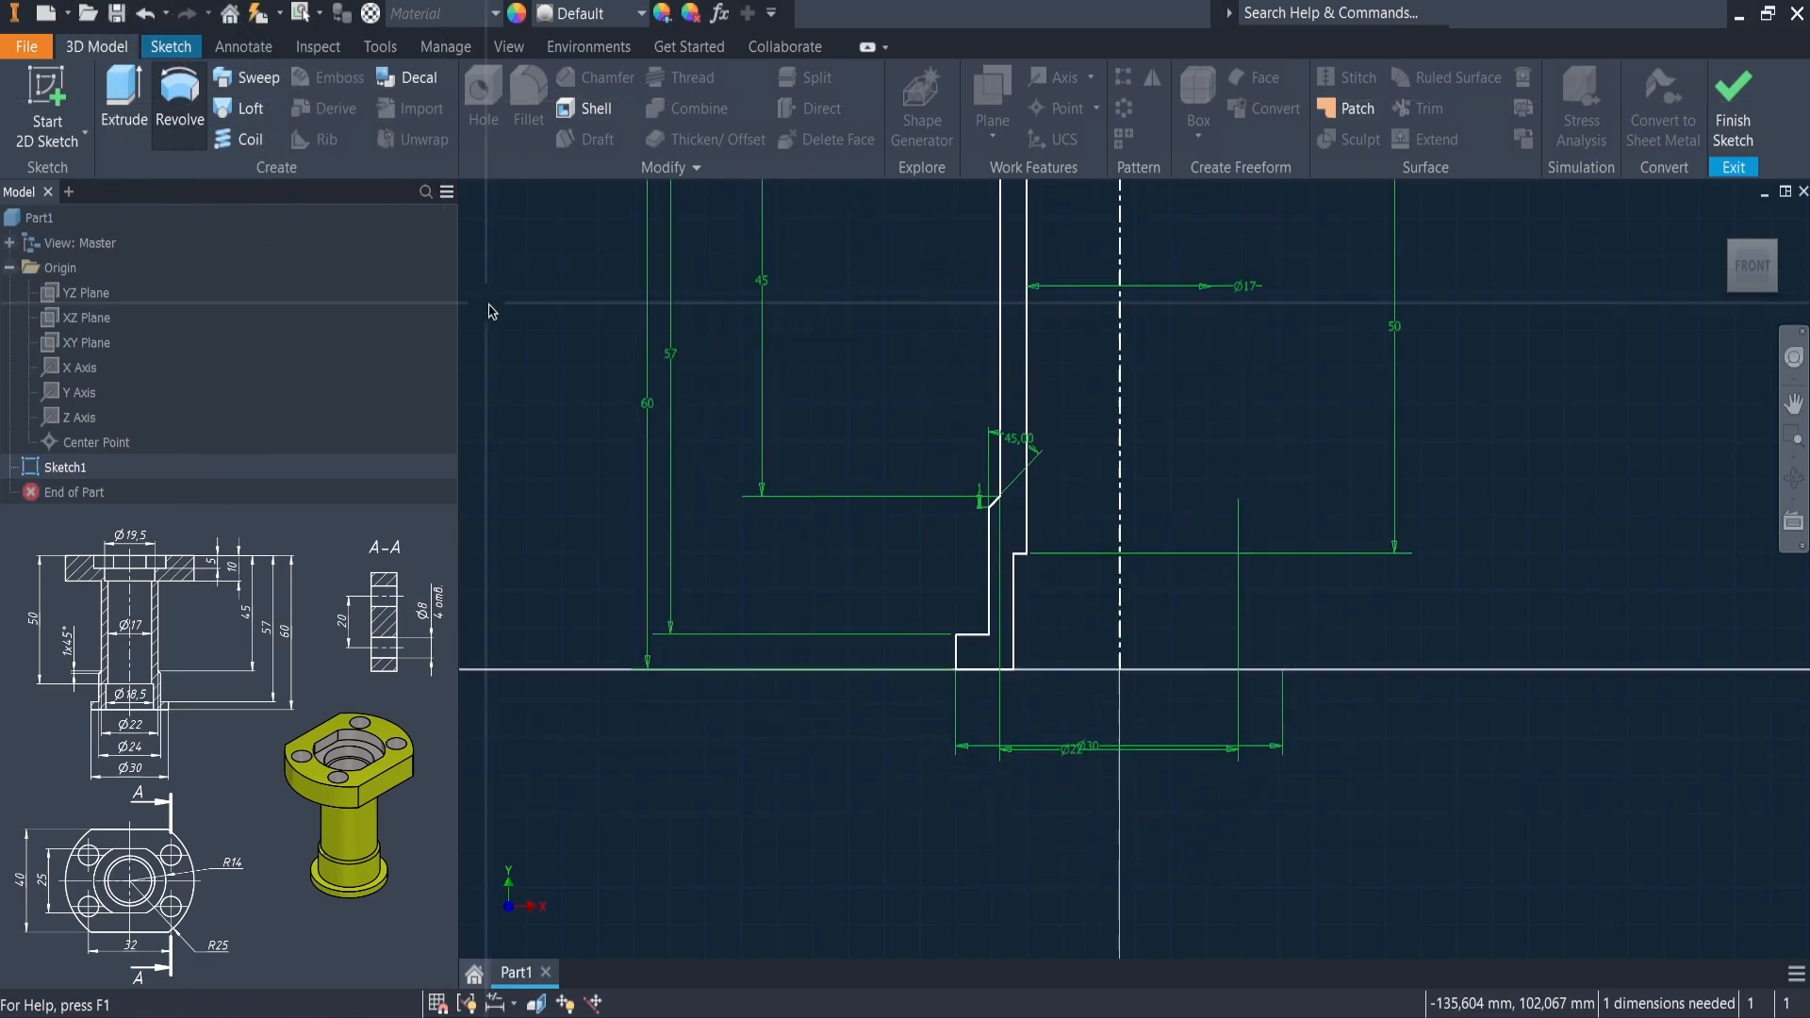
middle_click_drag(886, 412, 913, 699)
scroll(918, 643, "up", 4)
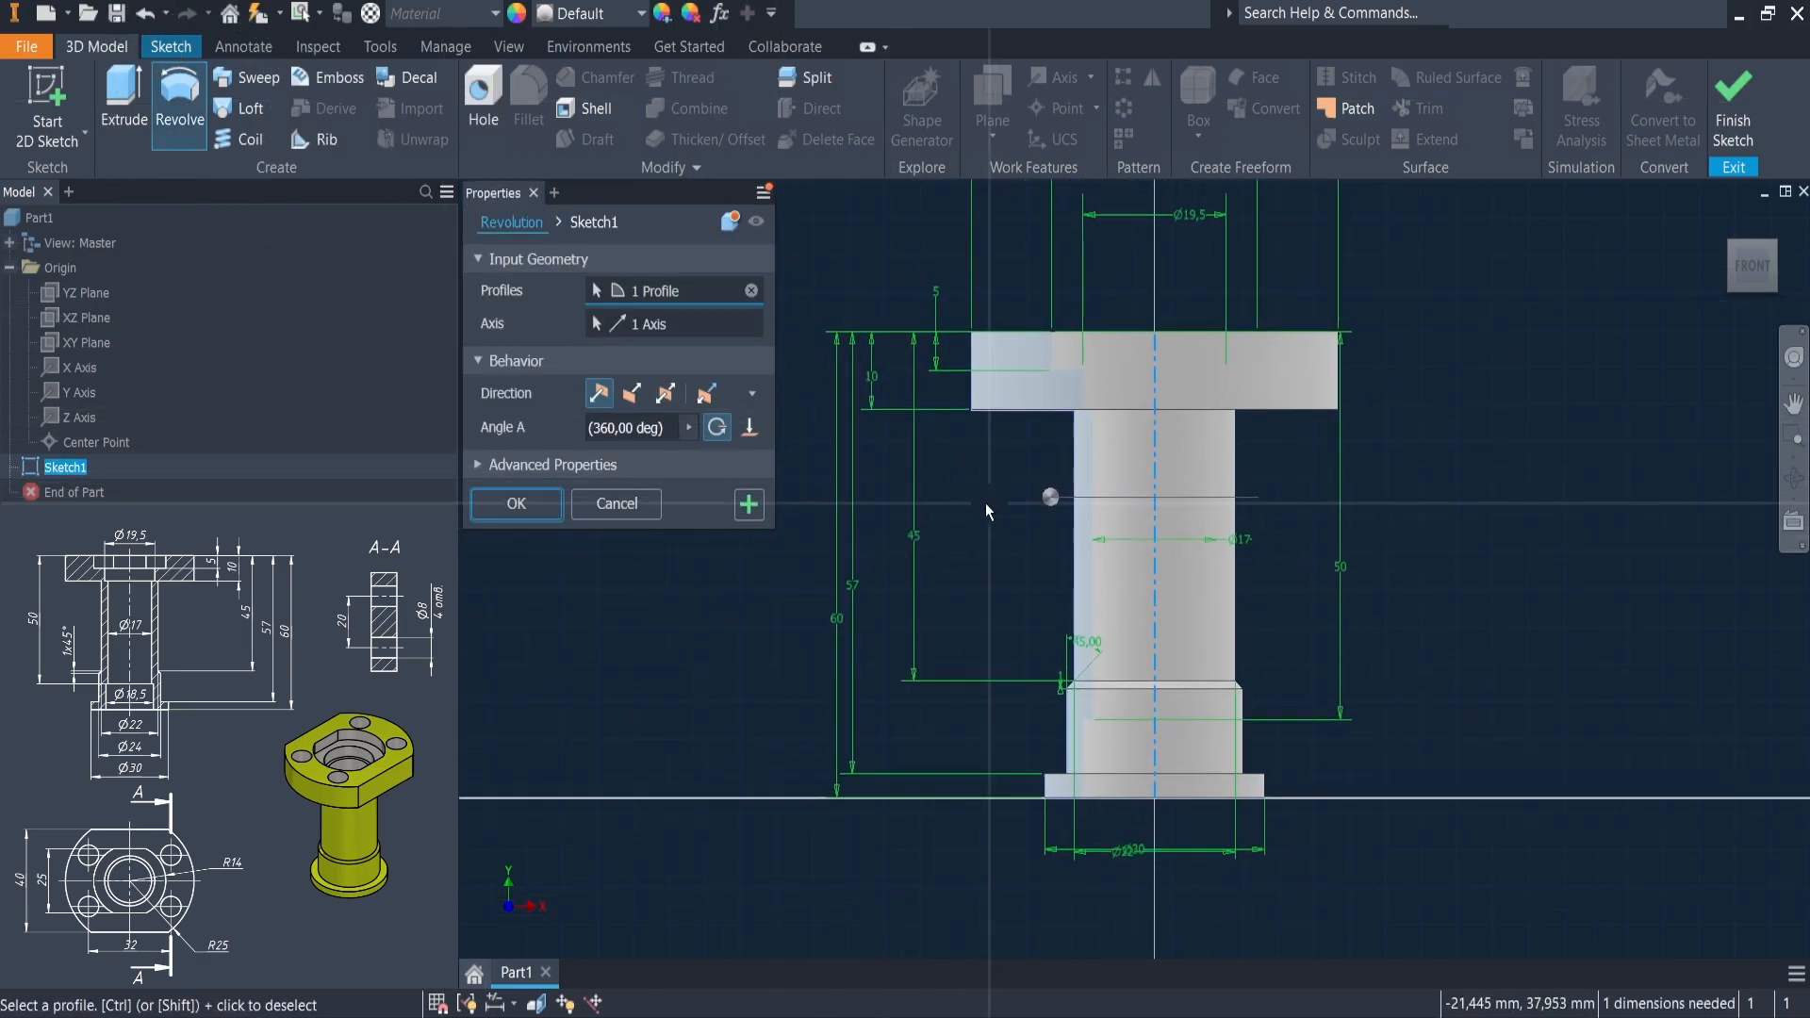
left_click(516, 502)
- Start a new sketch on the flange's top ring-shaped face
middle_click_drag(796, 428, 830, 510, "shift")
left_click(1050, 256)
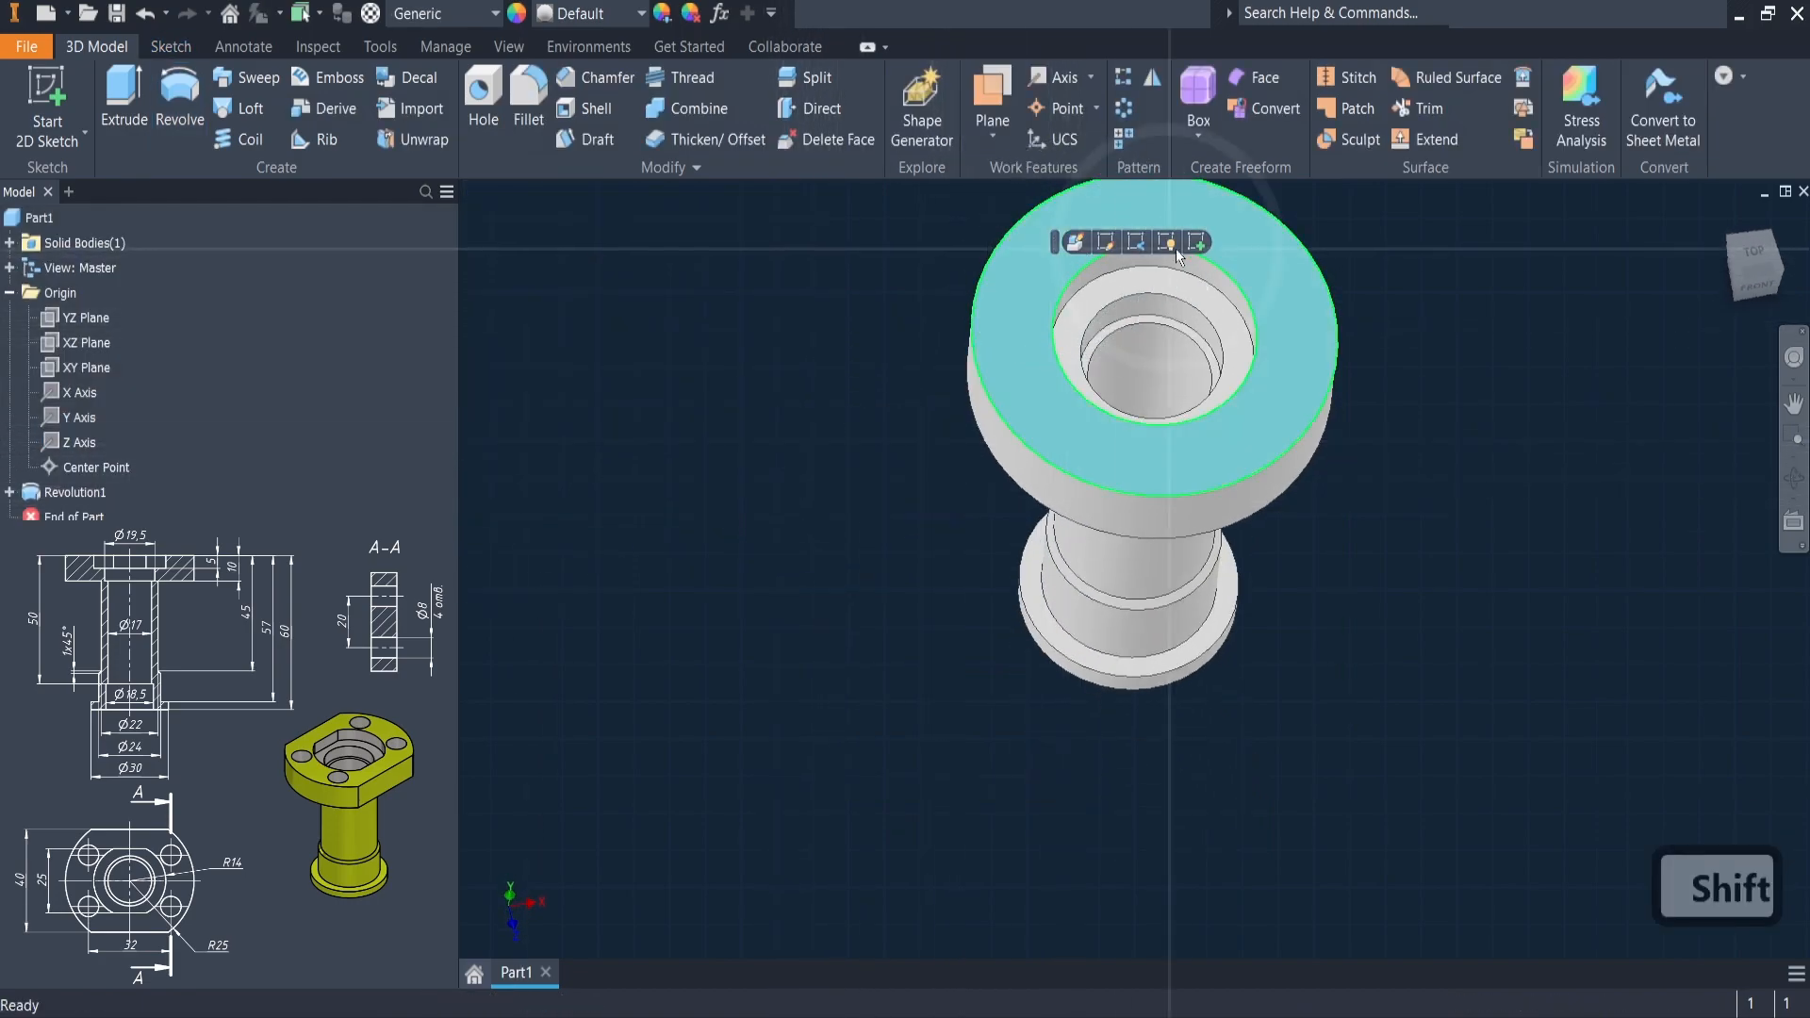
left_click(1197, 243)
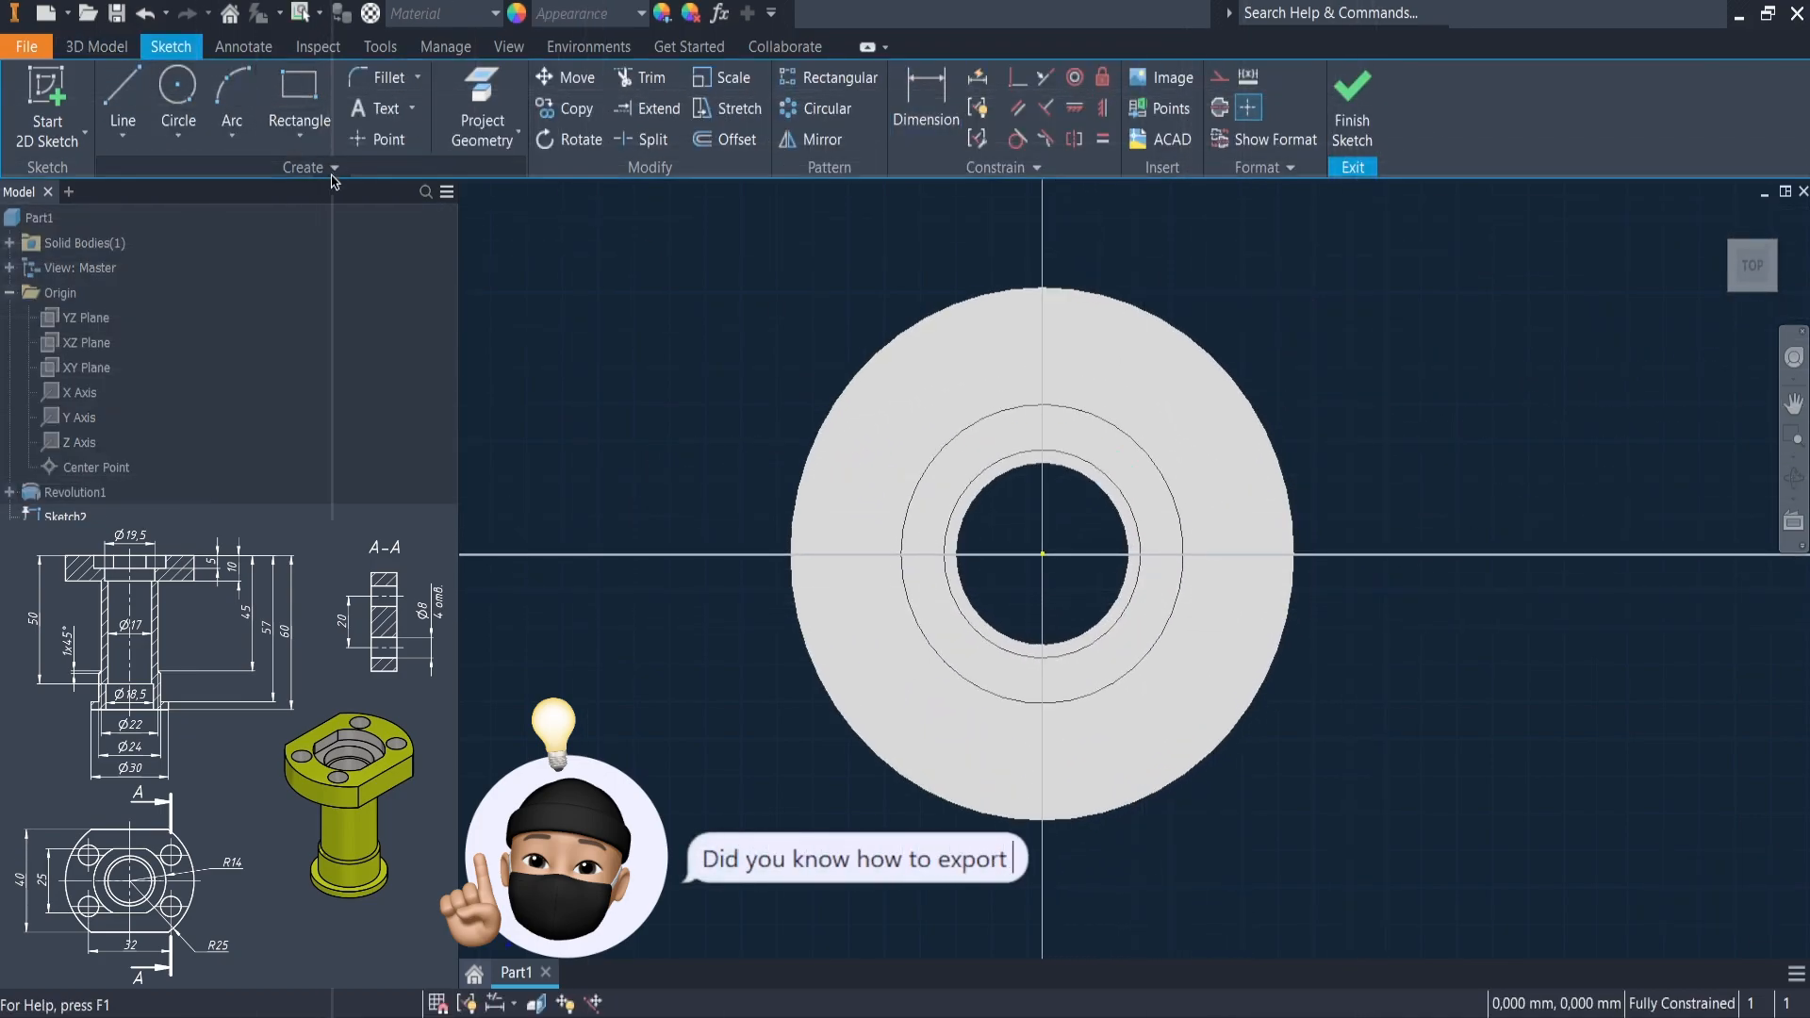
- Project the flange's outer circular edge into the new sketch
left_click(118, 90)
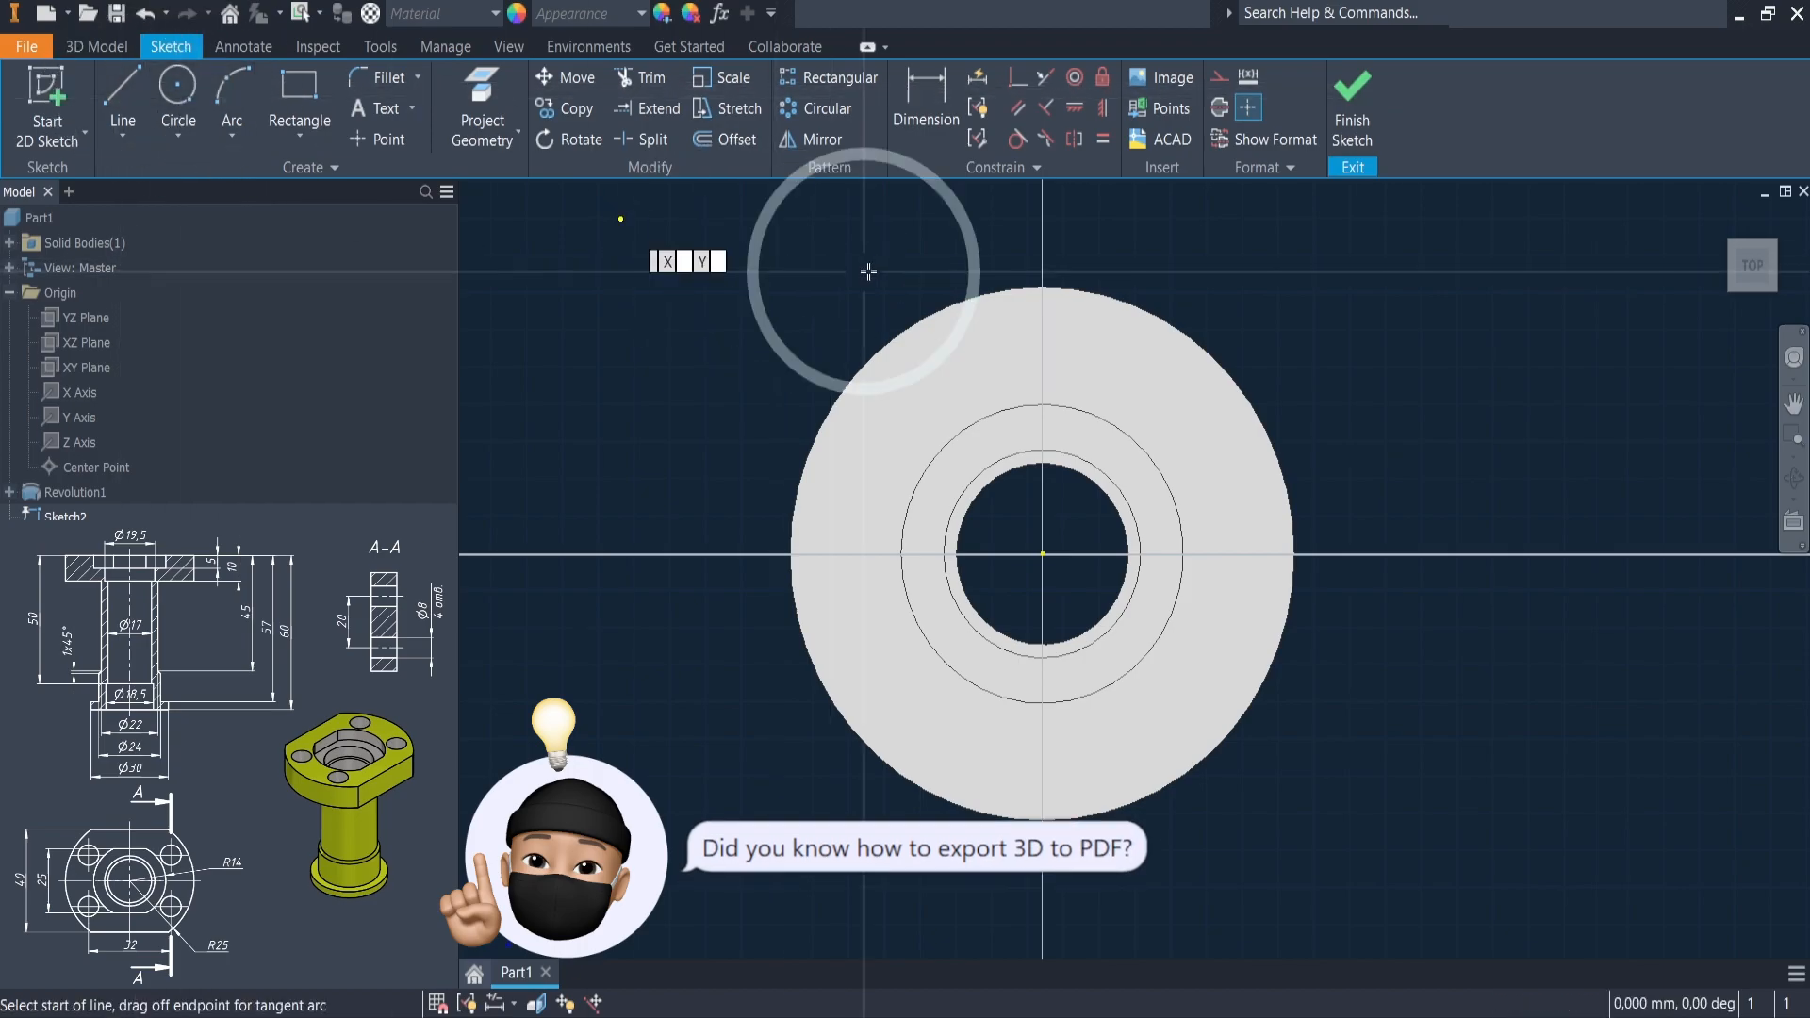
key("Escape")
left_click(478, 83)
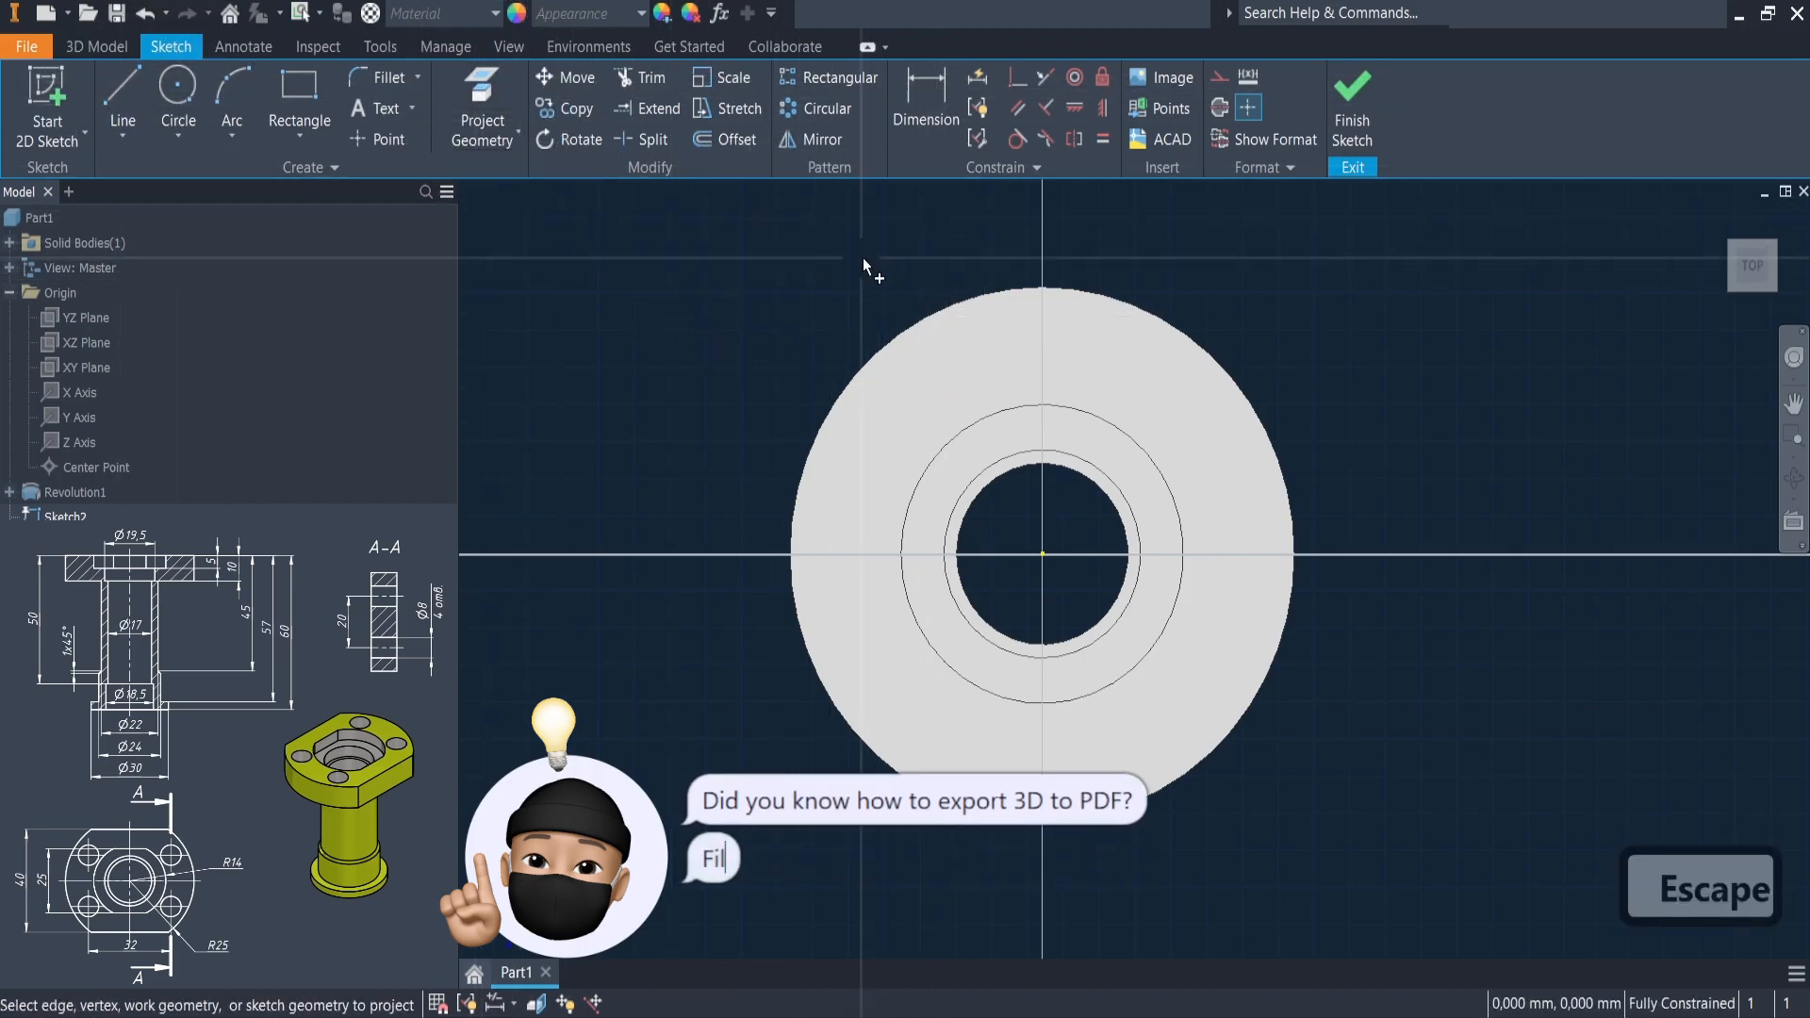
left_click(940, 306)
key("Escape")
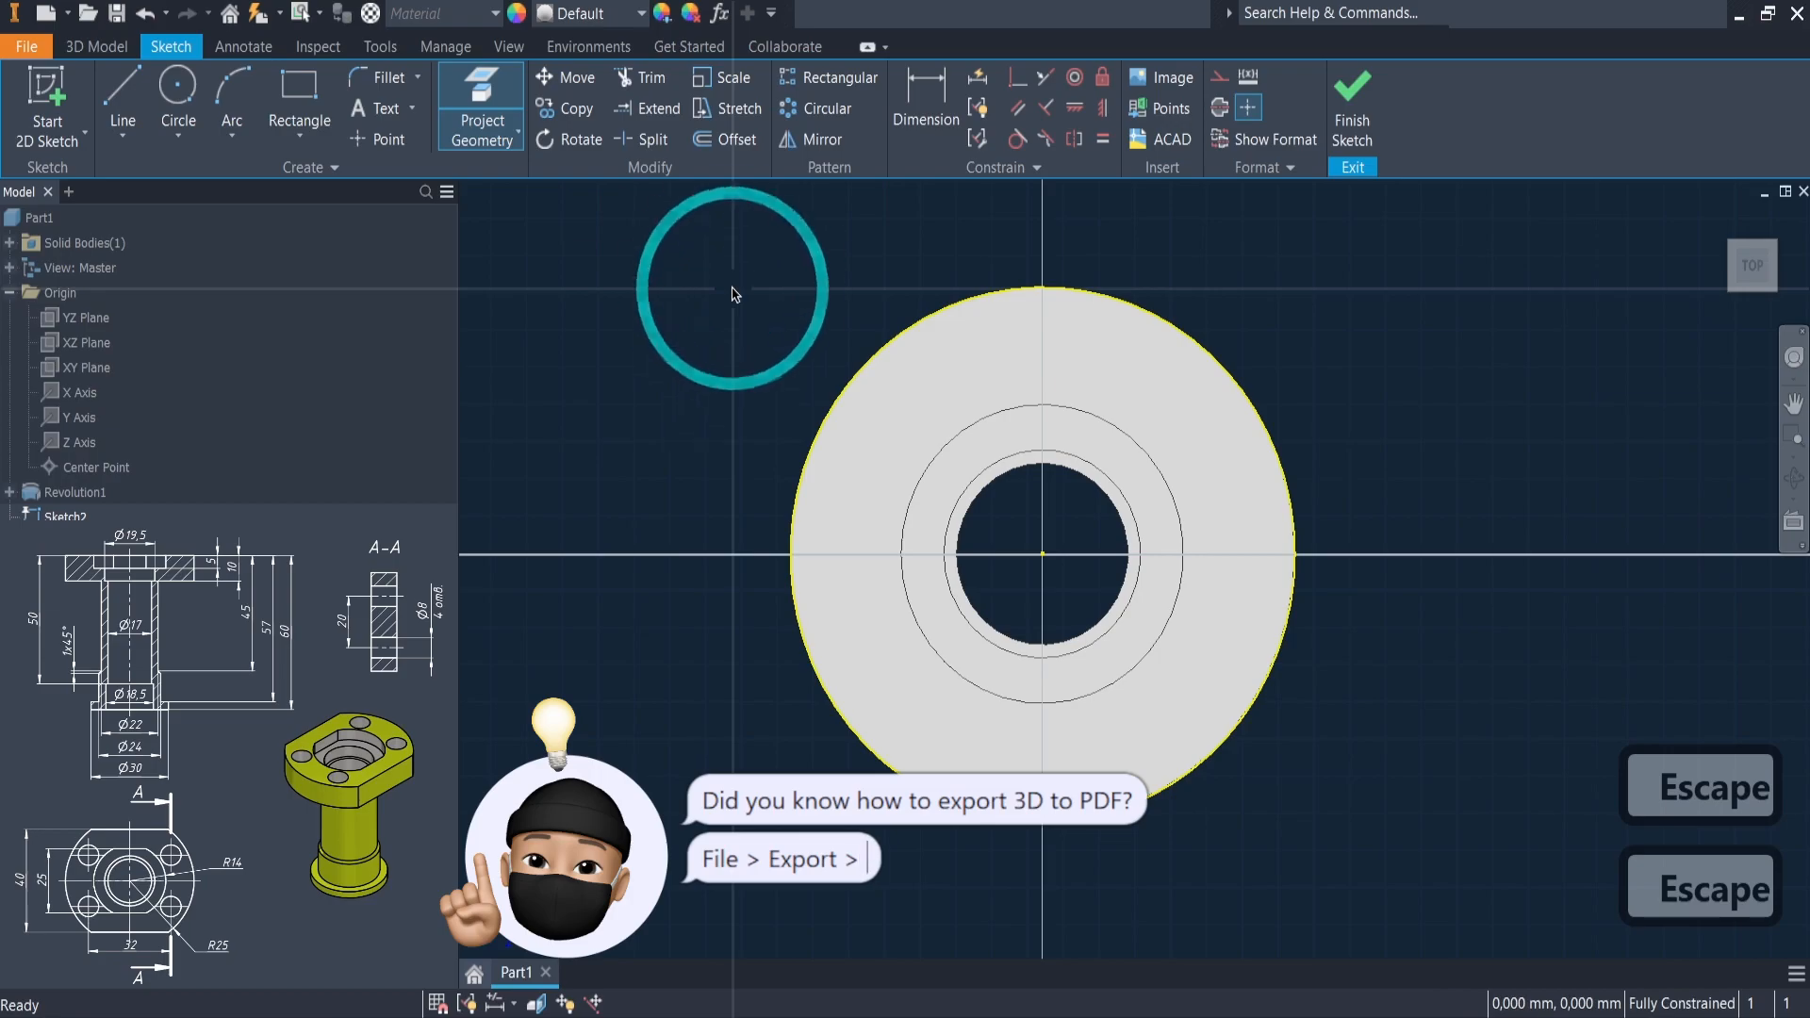
- Draw two horizontal chord lines across the projected circle, one near its upper edge and one near its lower edge
right_click(735, 294)
left_click(728, 223)
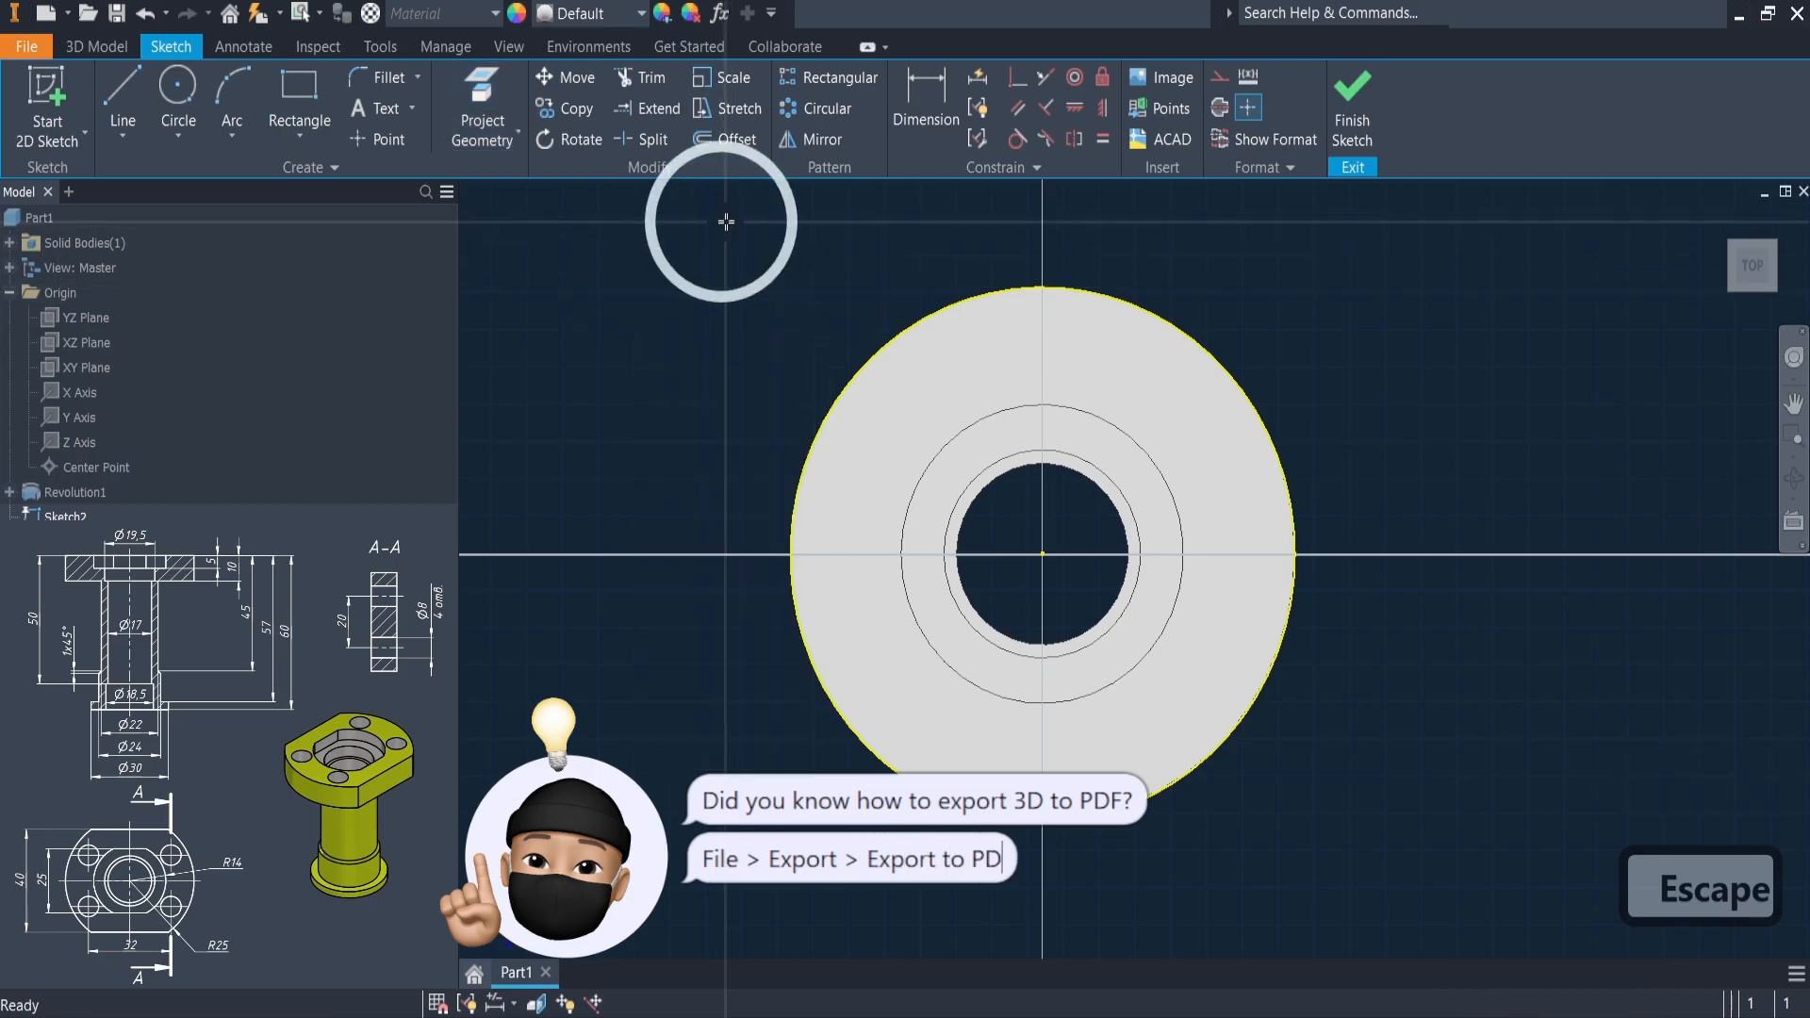
left_click(914, 323)
double_click(1172, 324)
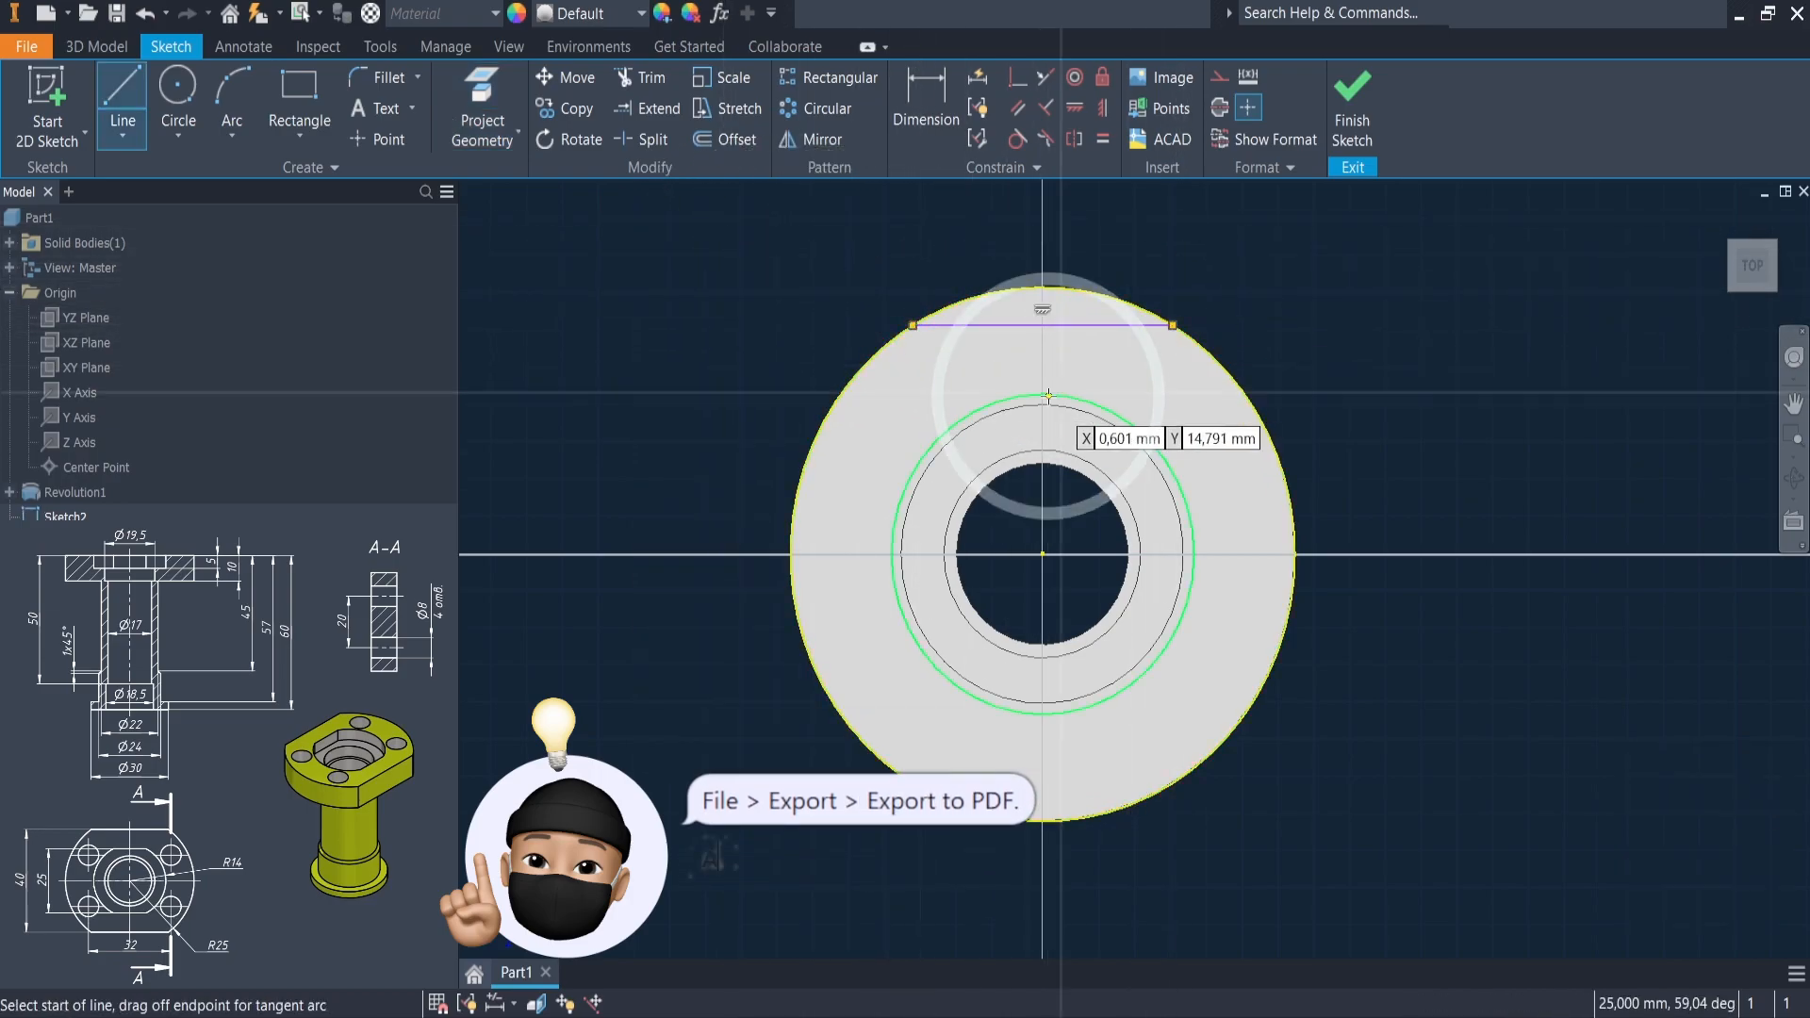
left_click(901, 768)
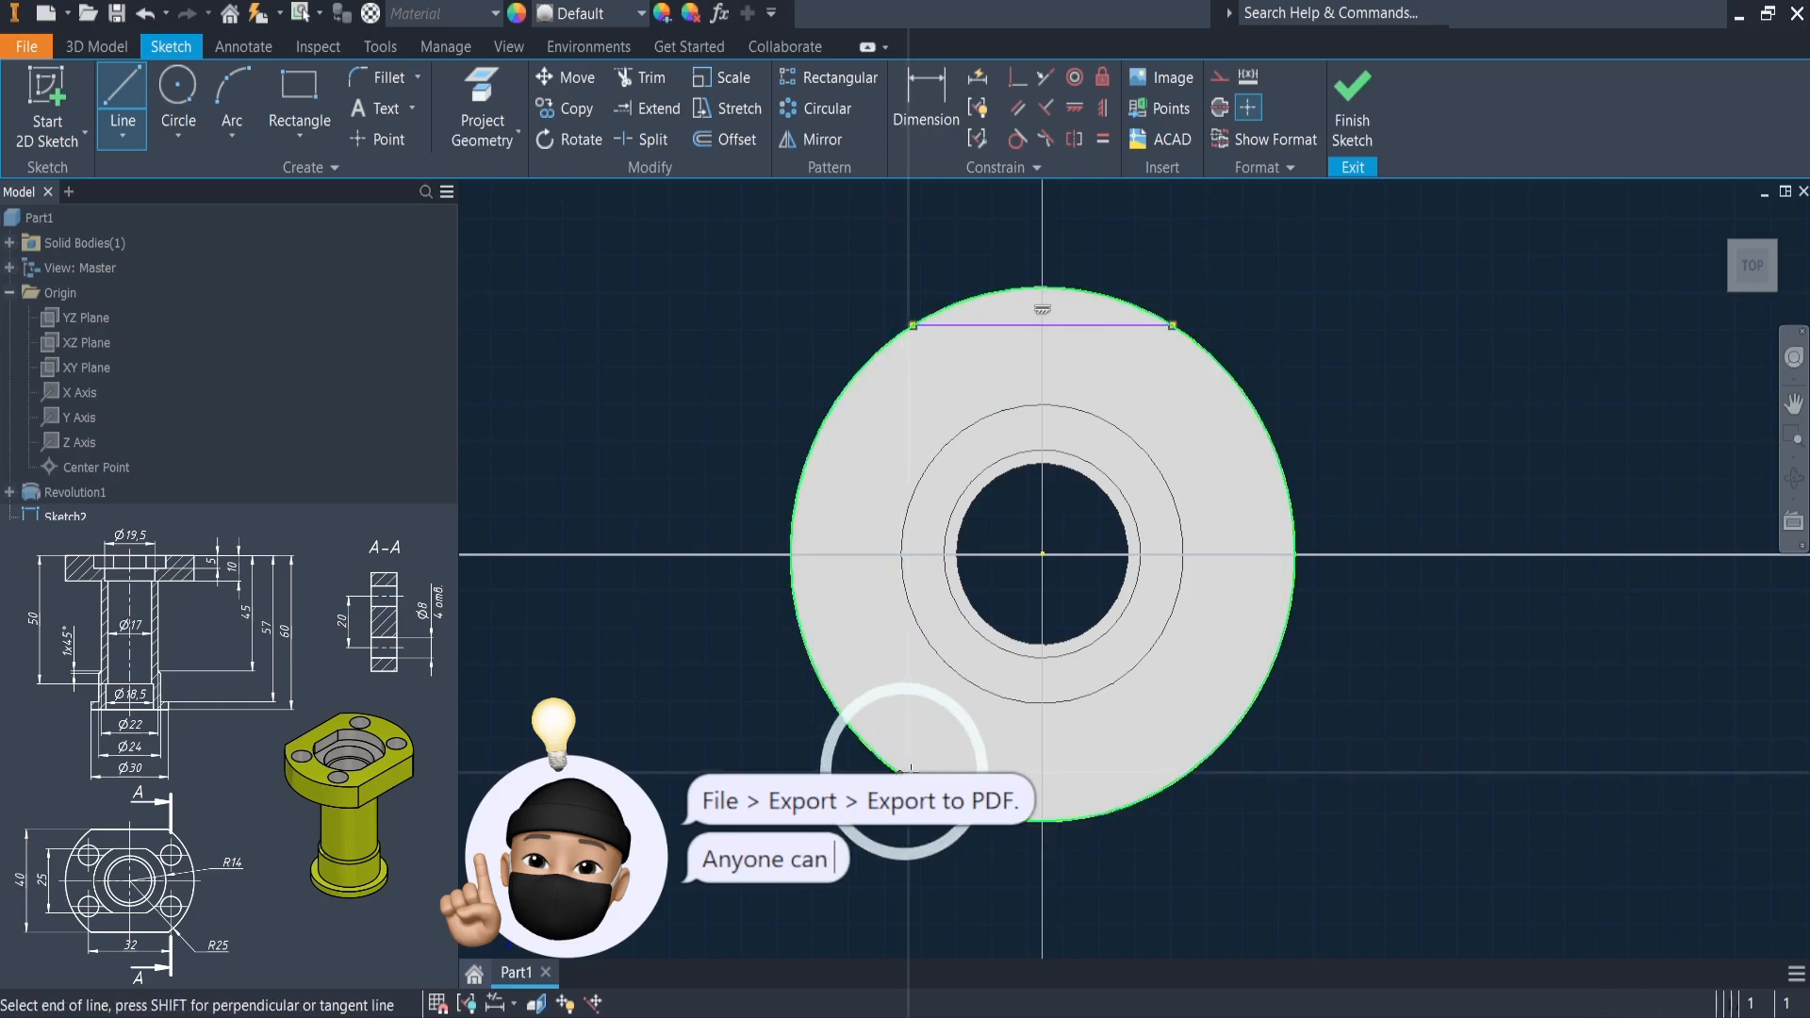
left_click(1188, 772)
key("Escape")
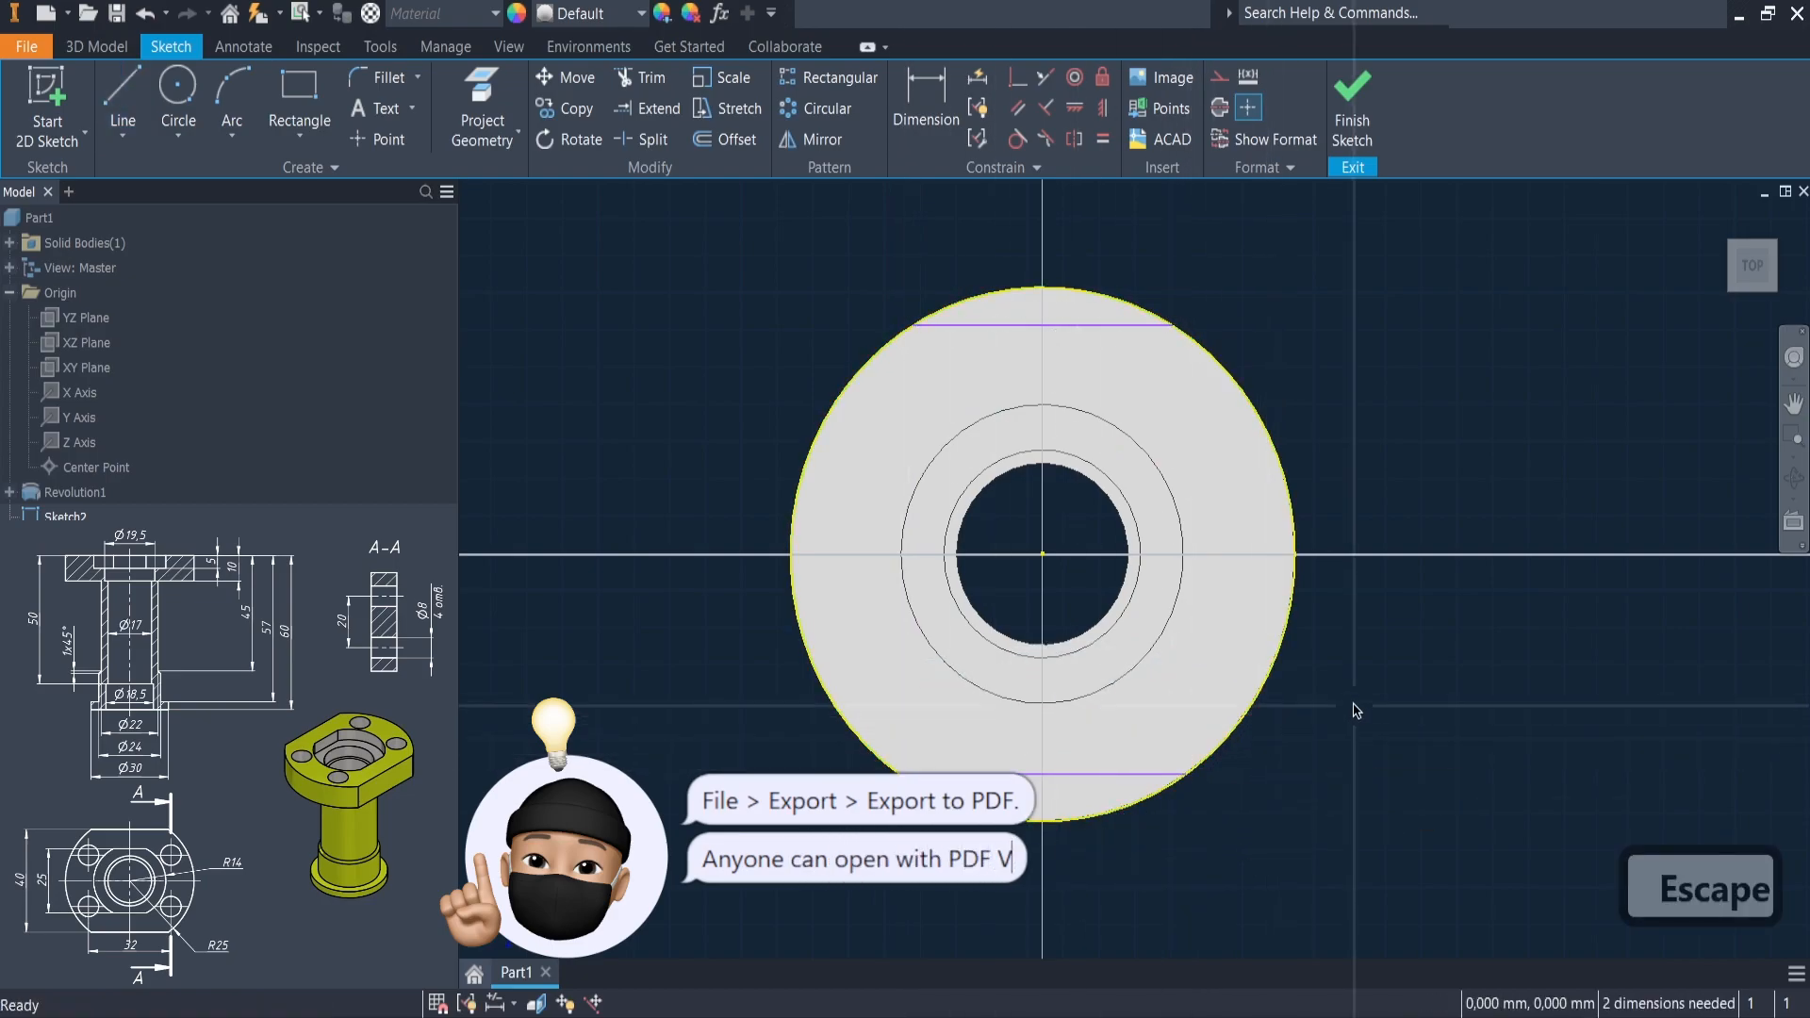
- Draw a horizontal line between the circle's center and its left edge, and a vertical line from the center to its top
right_click(745, 367)
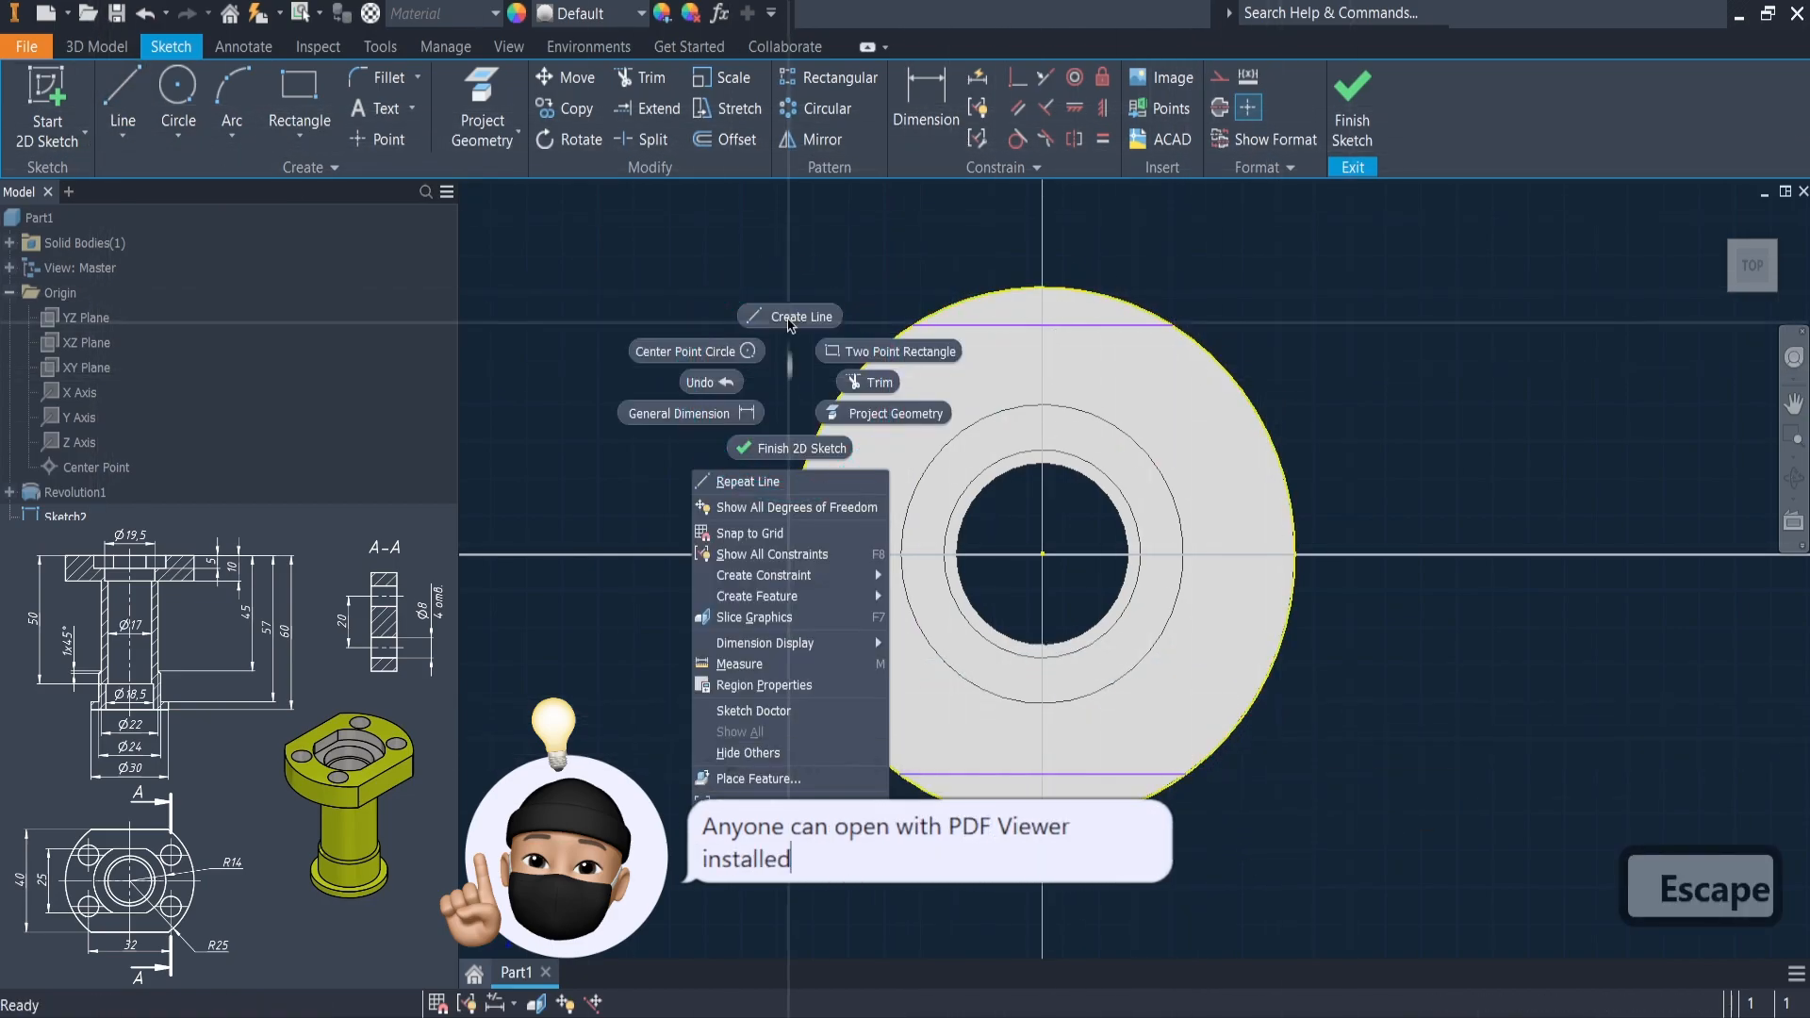
left_click(792, 315)
left_click(1045, 556)
left_click(792, 554)
left_click(1042, 555)
left_click(1042, 287)
key("Escape")
- Convert the horizontal and vertical center lines to construction geometry
left_click(1043, 377)
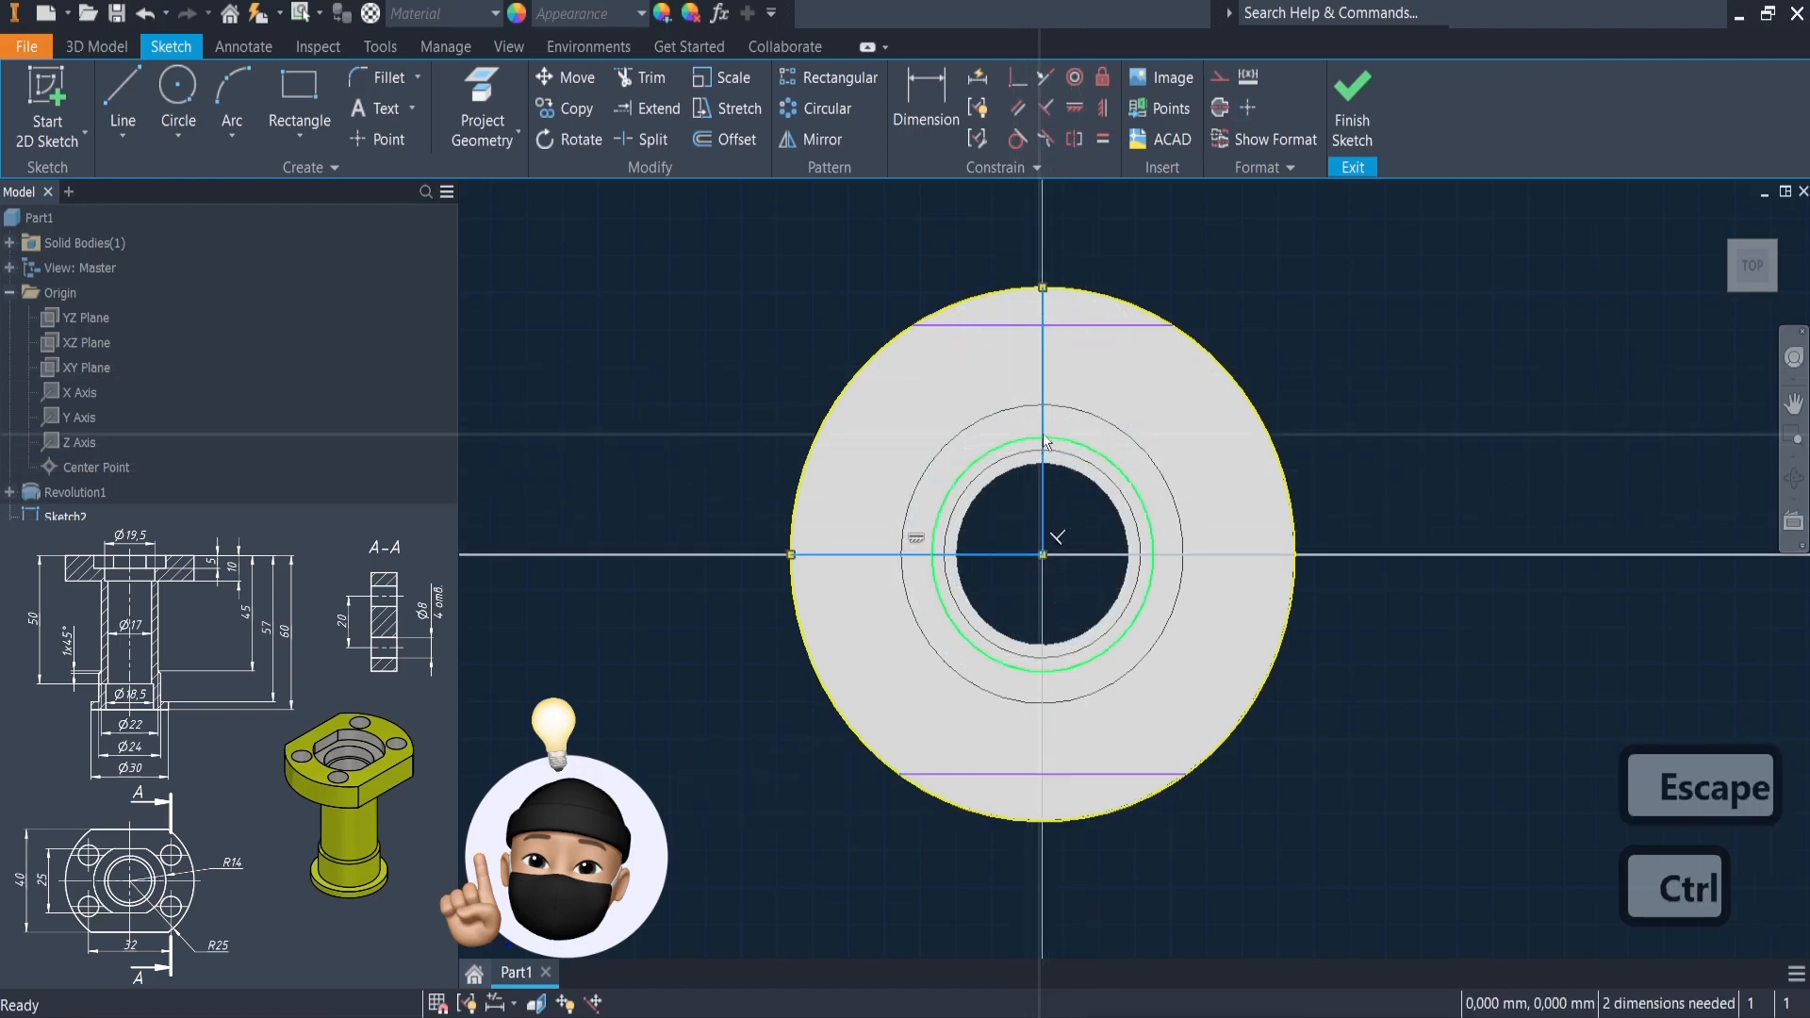
left_click(1219, 76)
key("Escape")
left_click(829, 287)
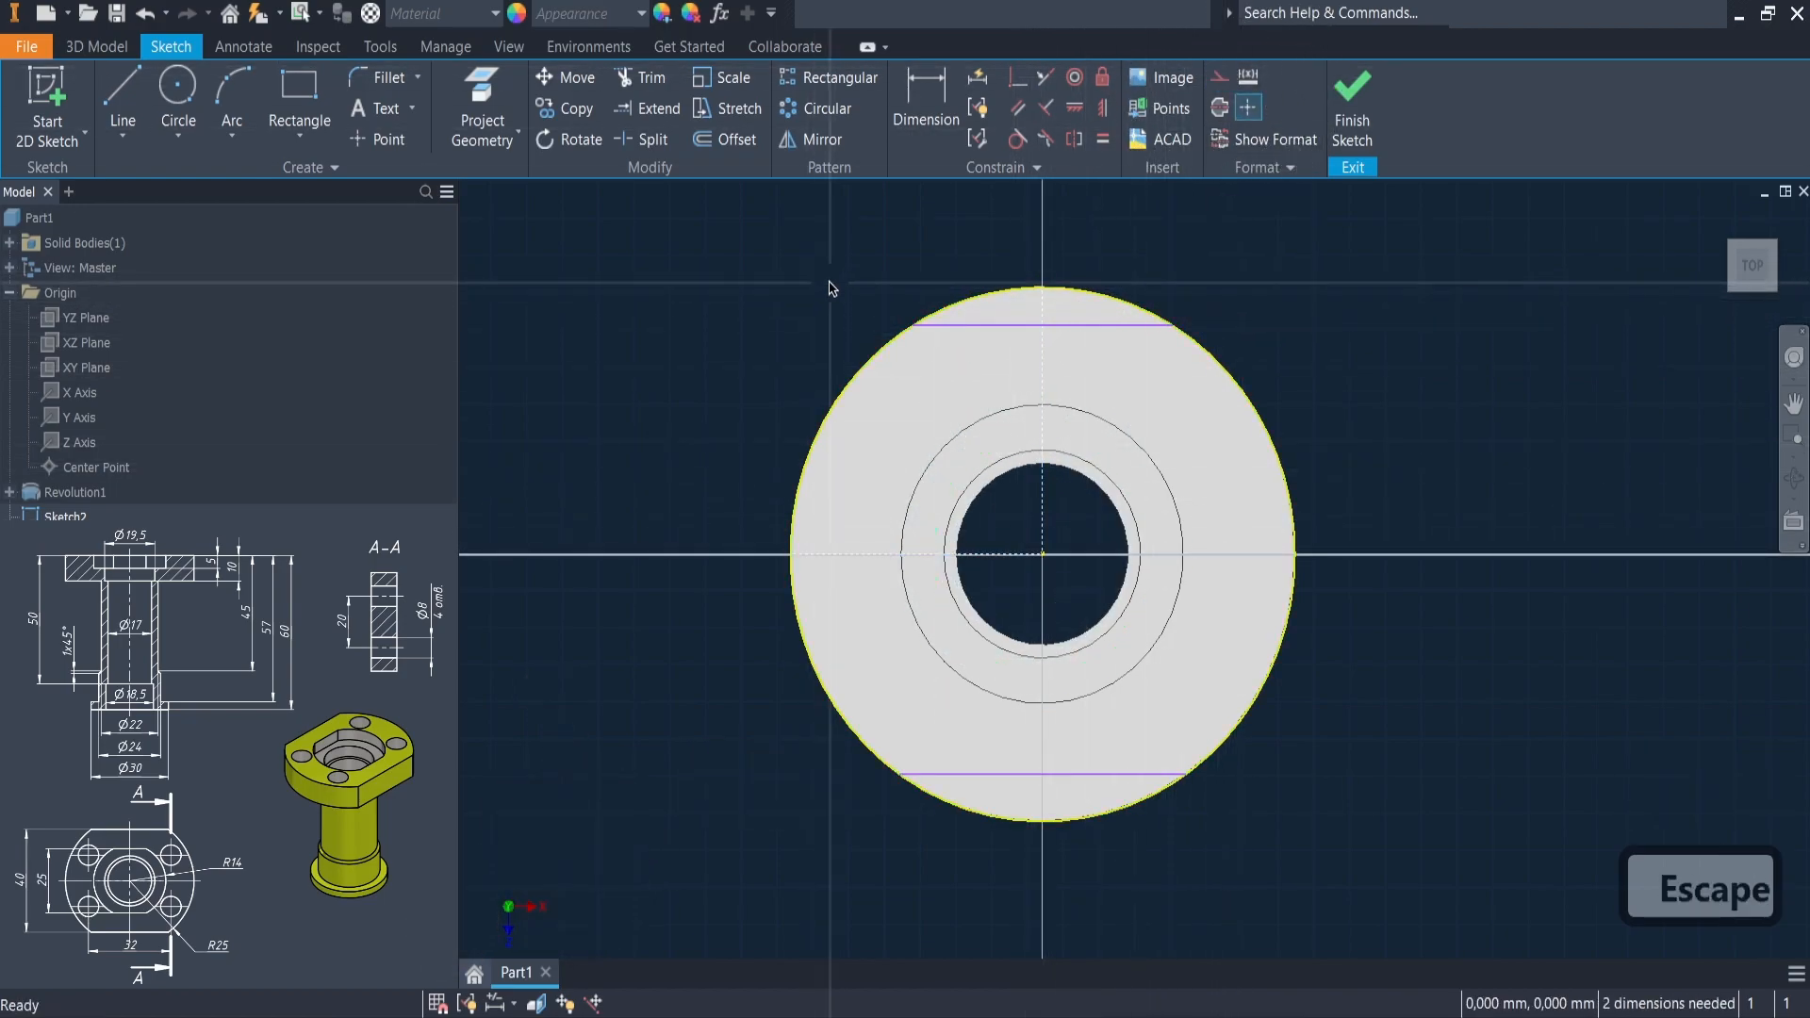
- Constrain the two horizontal chords to be symmetric about the horizontal construction line
left_click(1074, 139)
left_click(1084, 325)
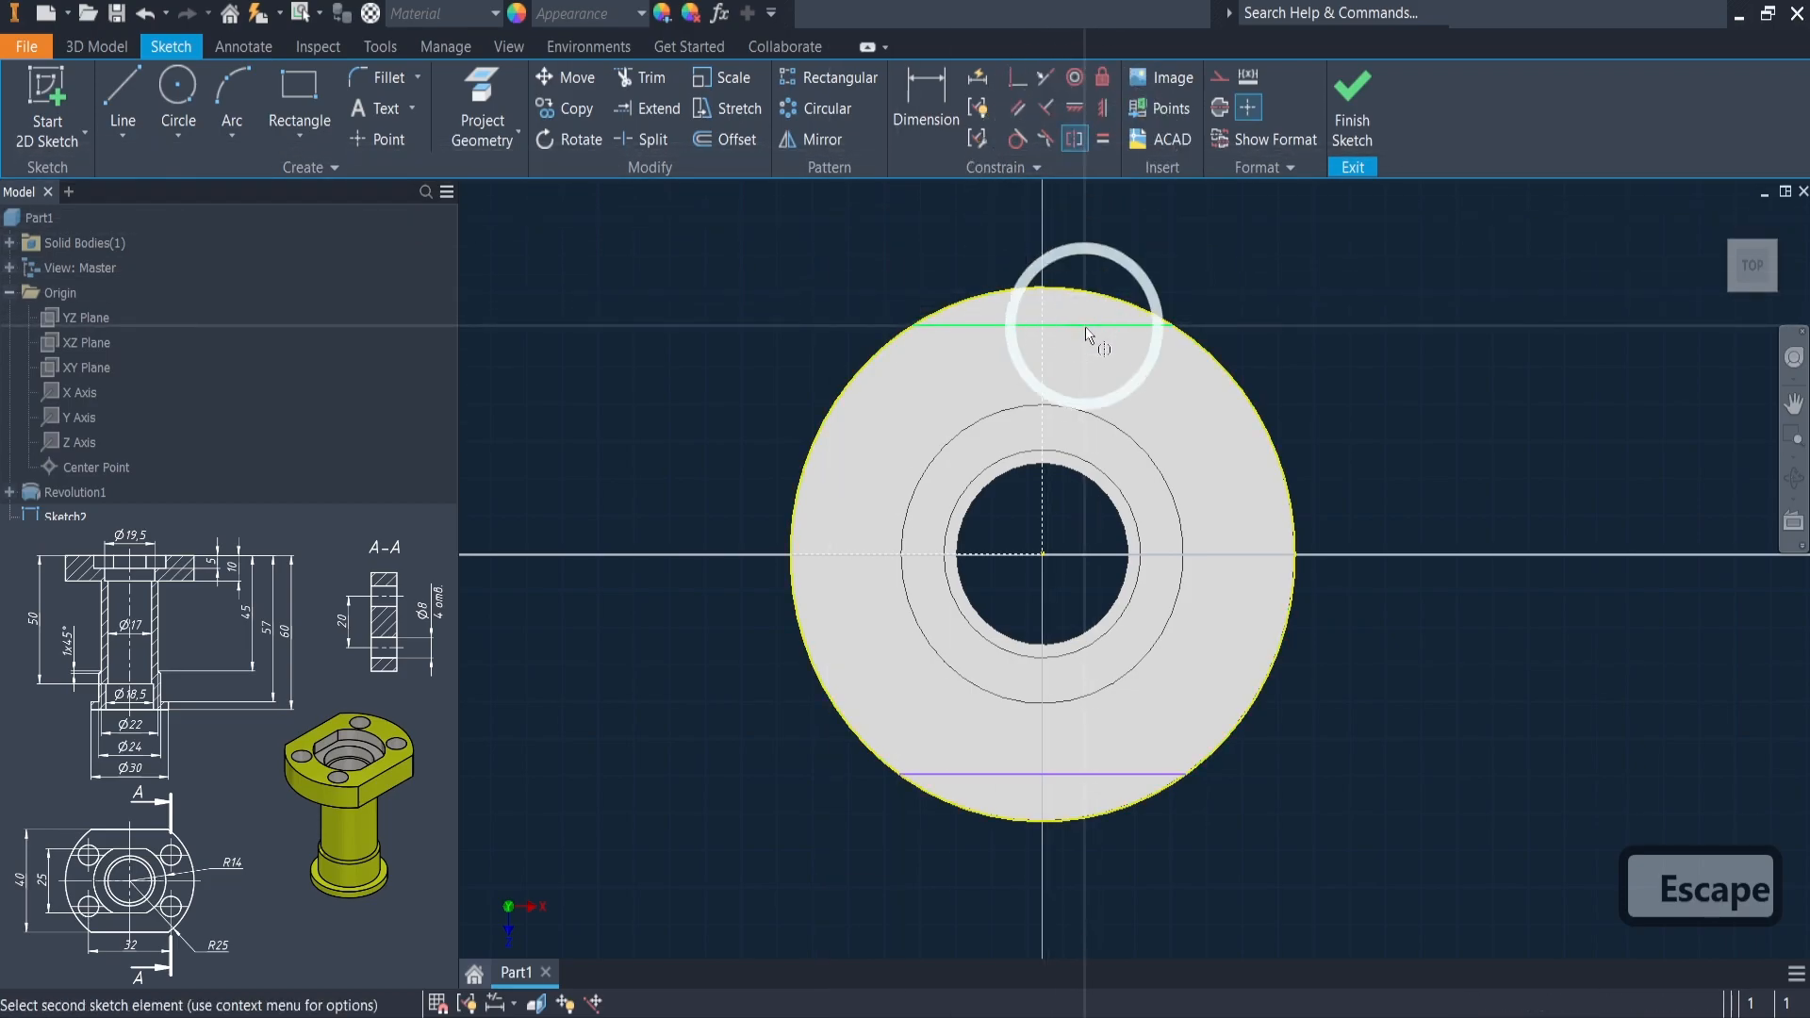
left_click(1039, 774)
left_click(1005, 553)
key("Escape")
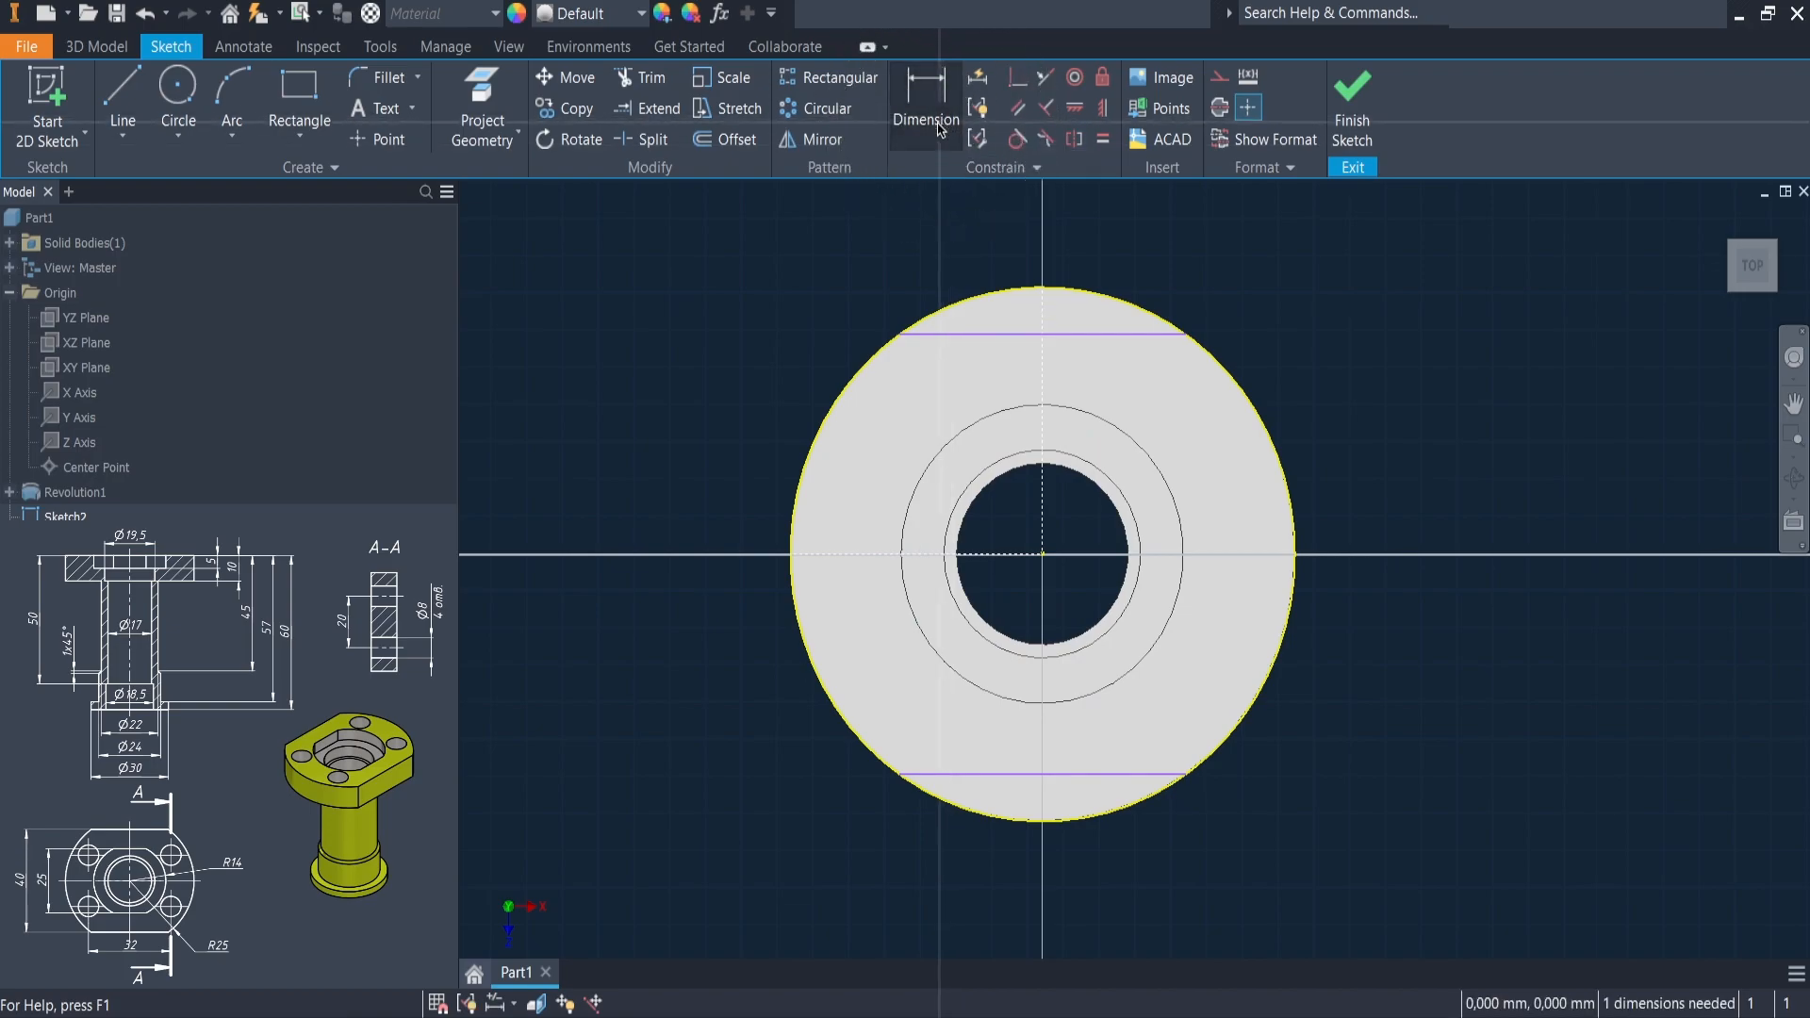
- Dimension the distance between the two horizontal chords as 40 mm
left_click(917, 143)
left_click(1010, 333)
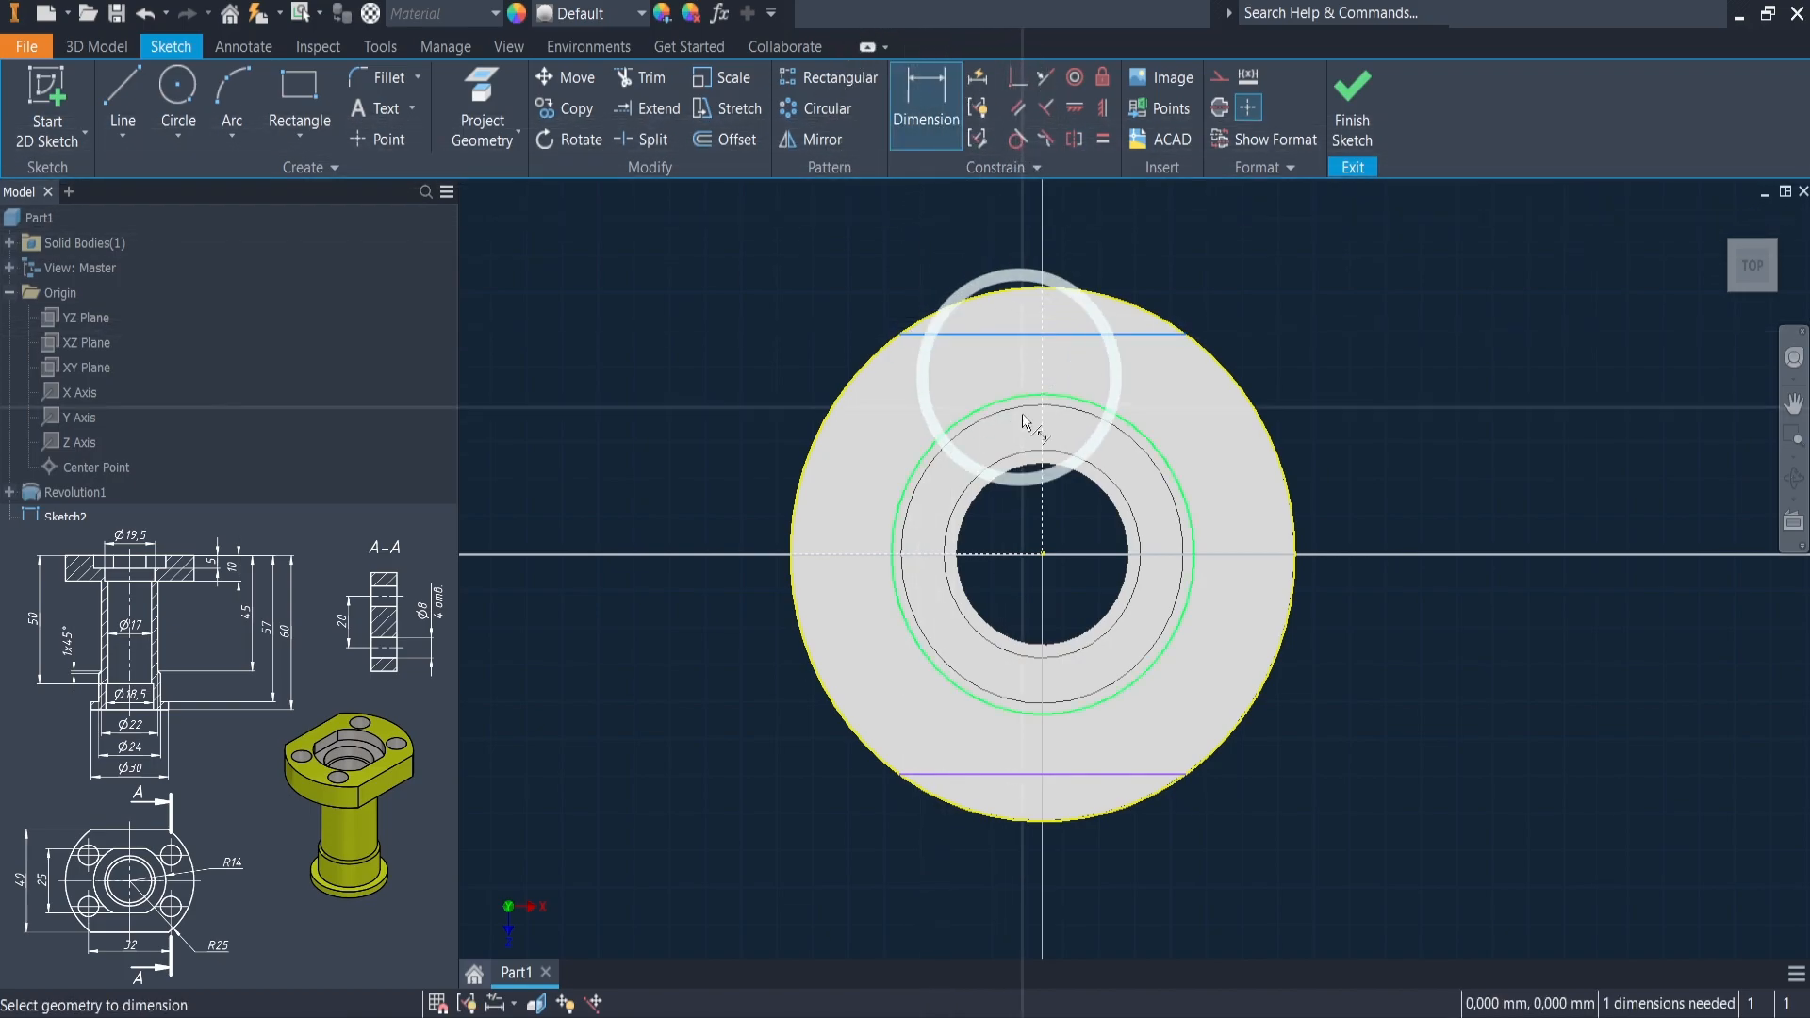
left_click(1015, 773)
left_click(595, 604)
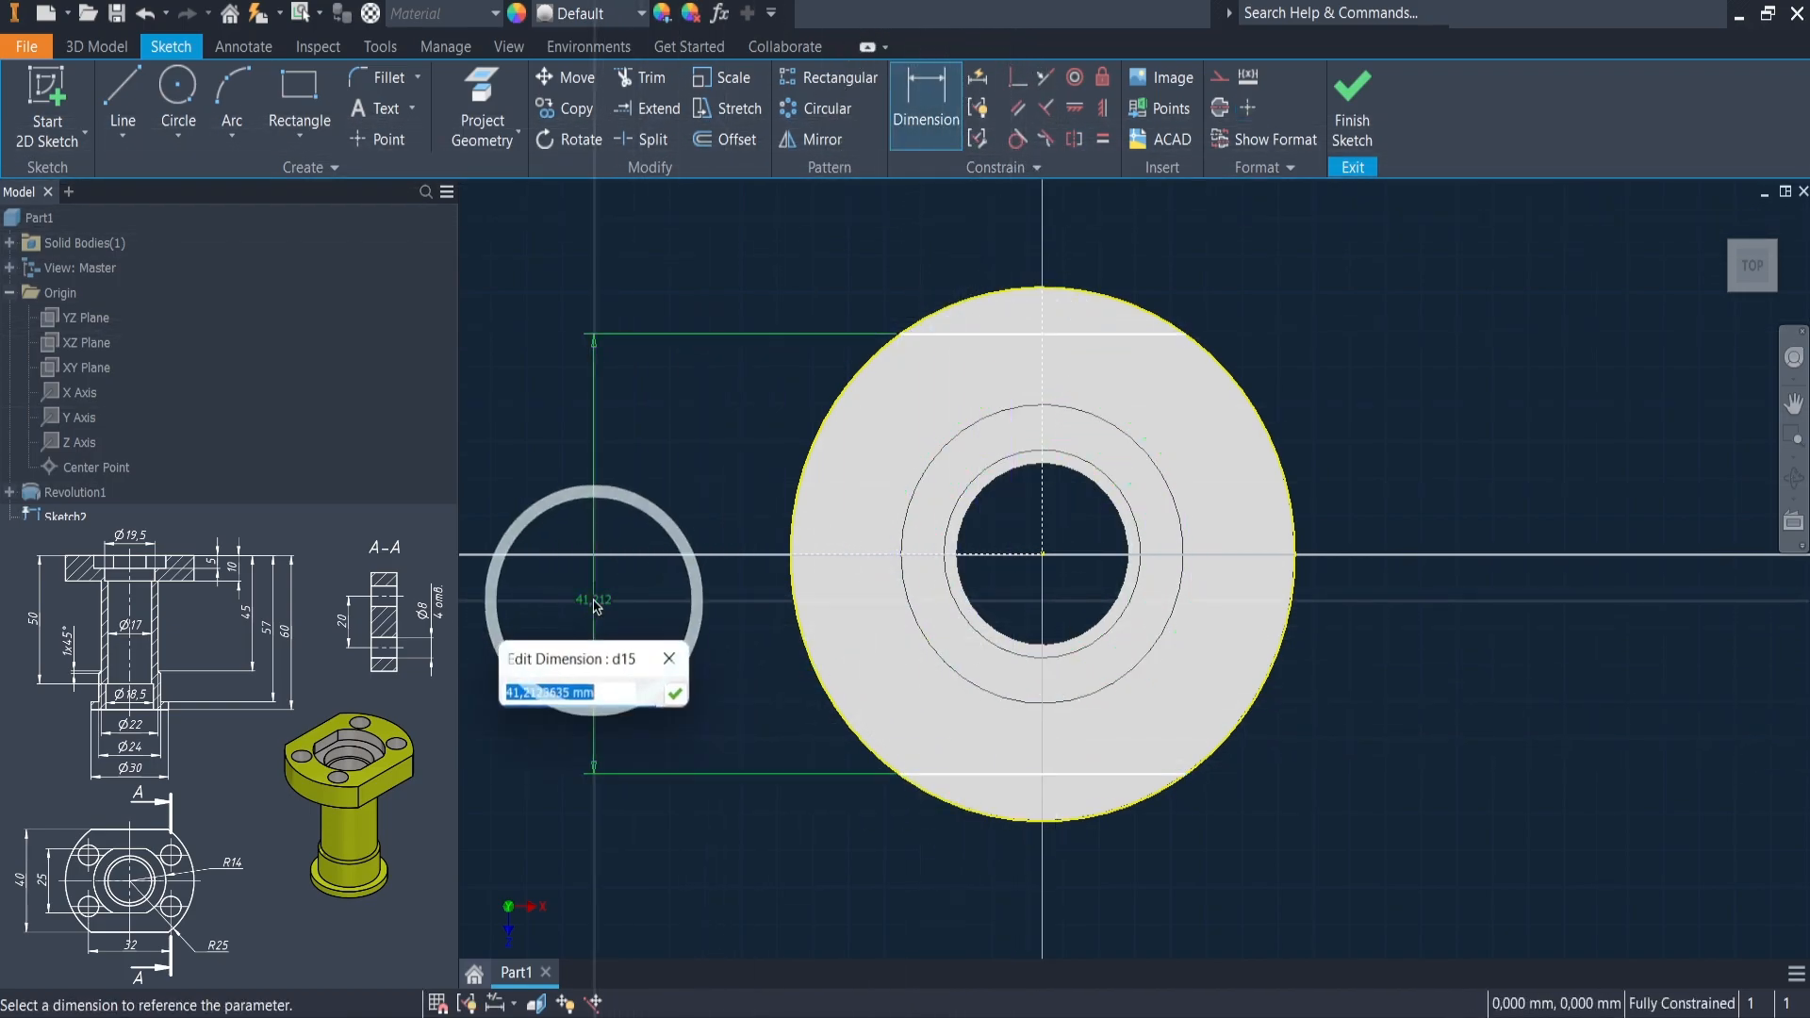
type("40")
key("Return")
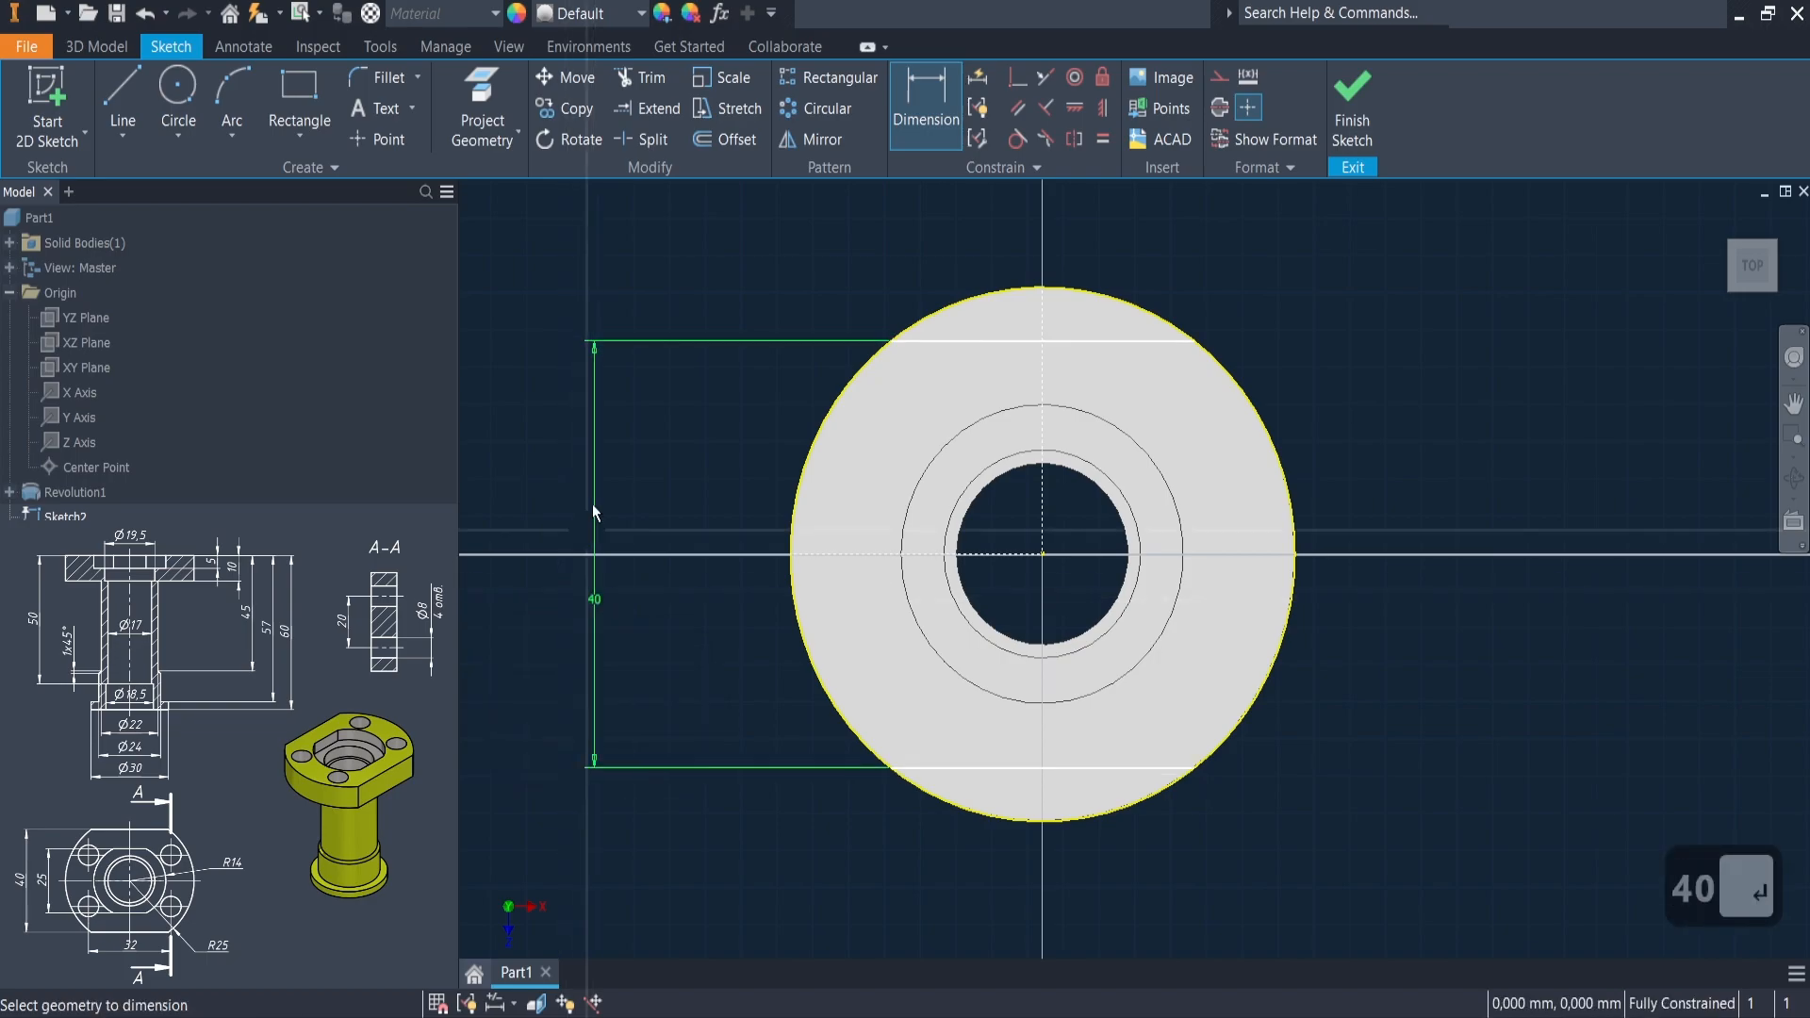
- Draw one small hole circle on the flange's upper-left area, just inside the upper chord
left_click(178, 90)
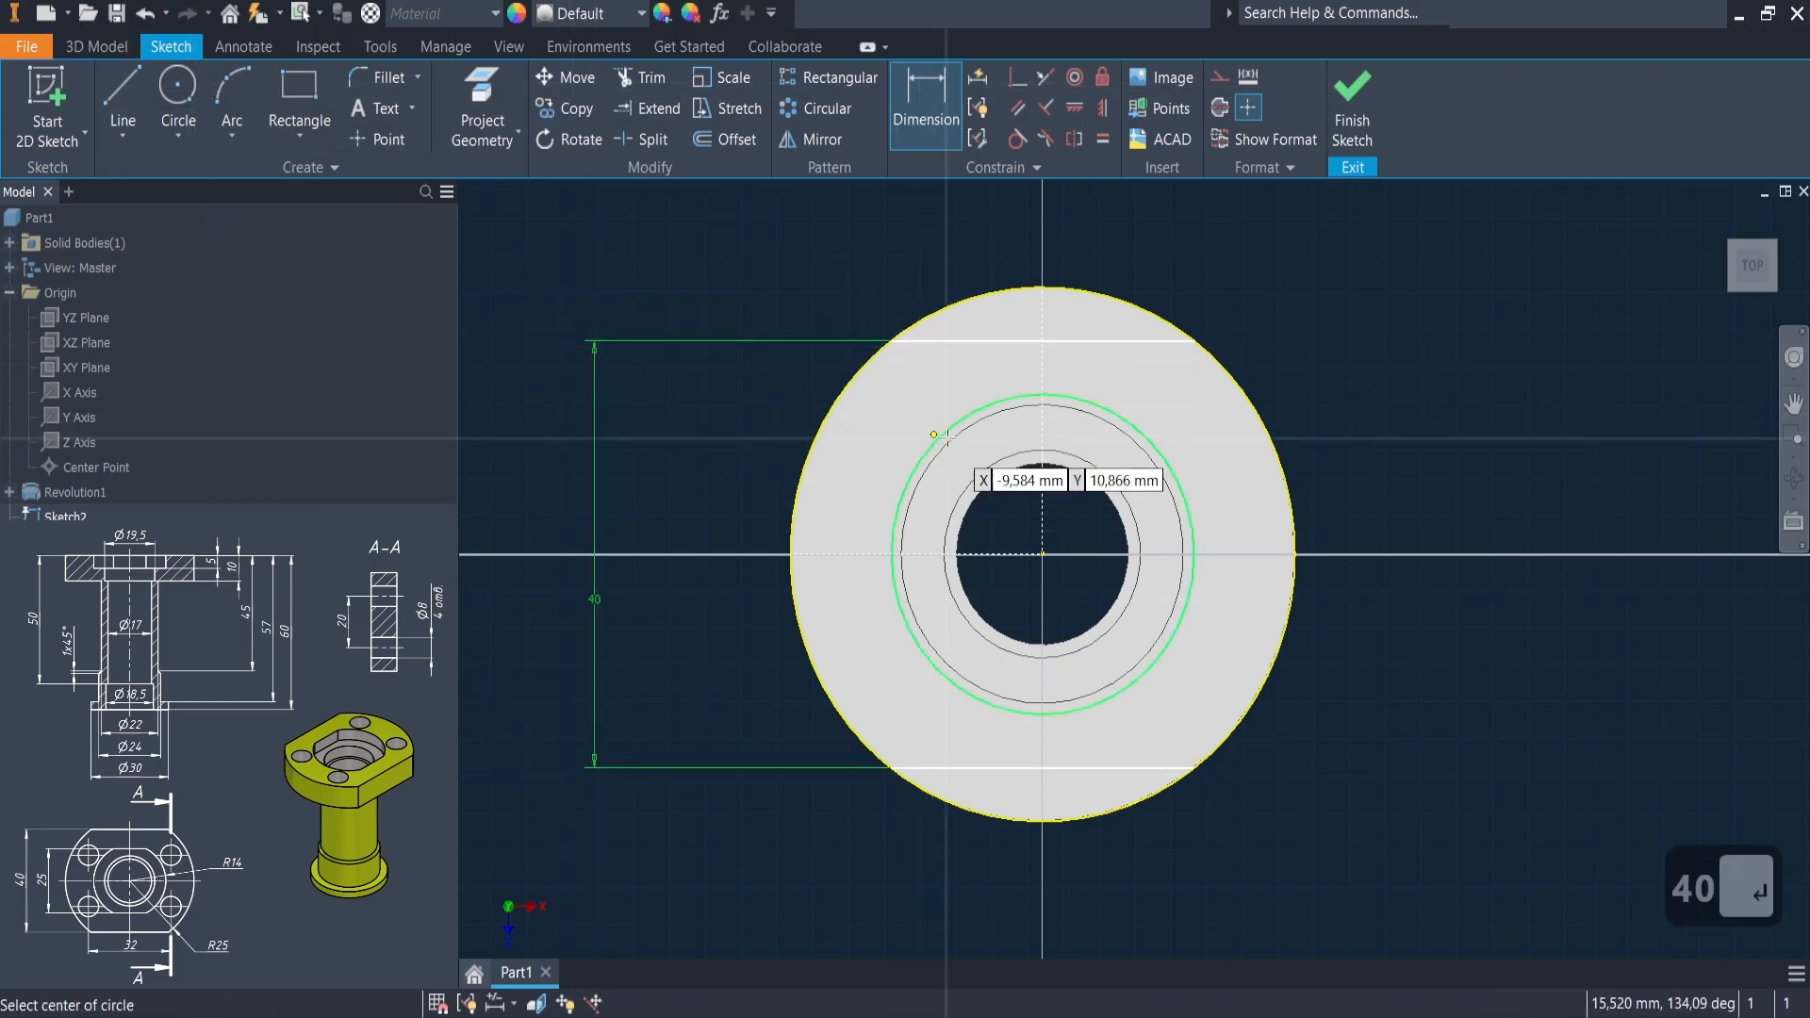
left_click(900, 436)
left_click(900, 435)
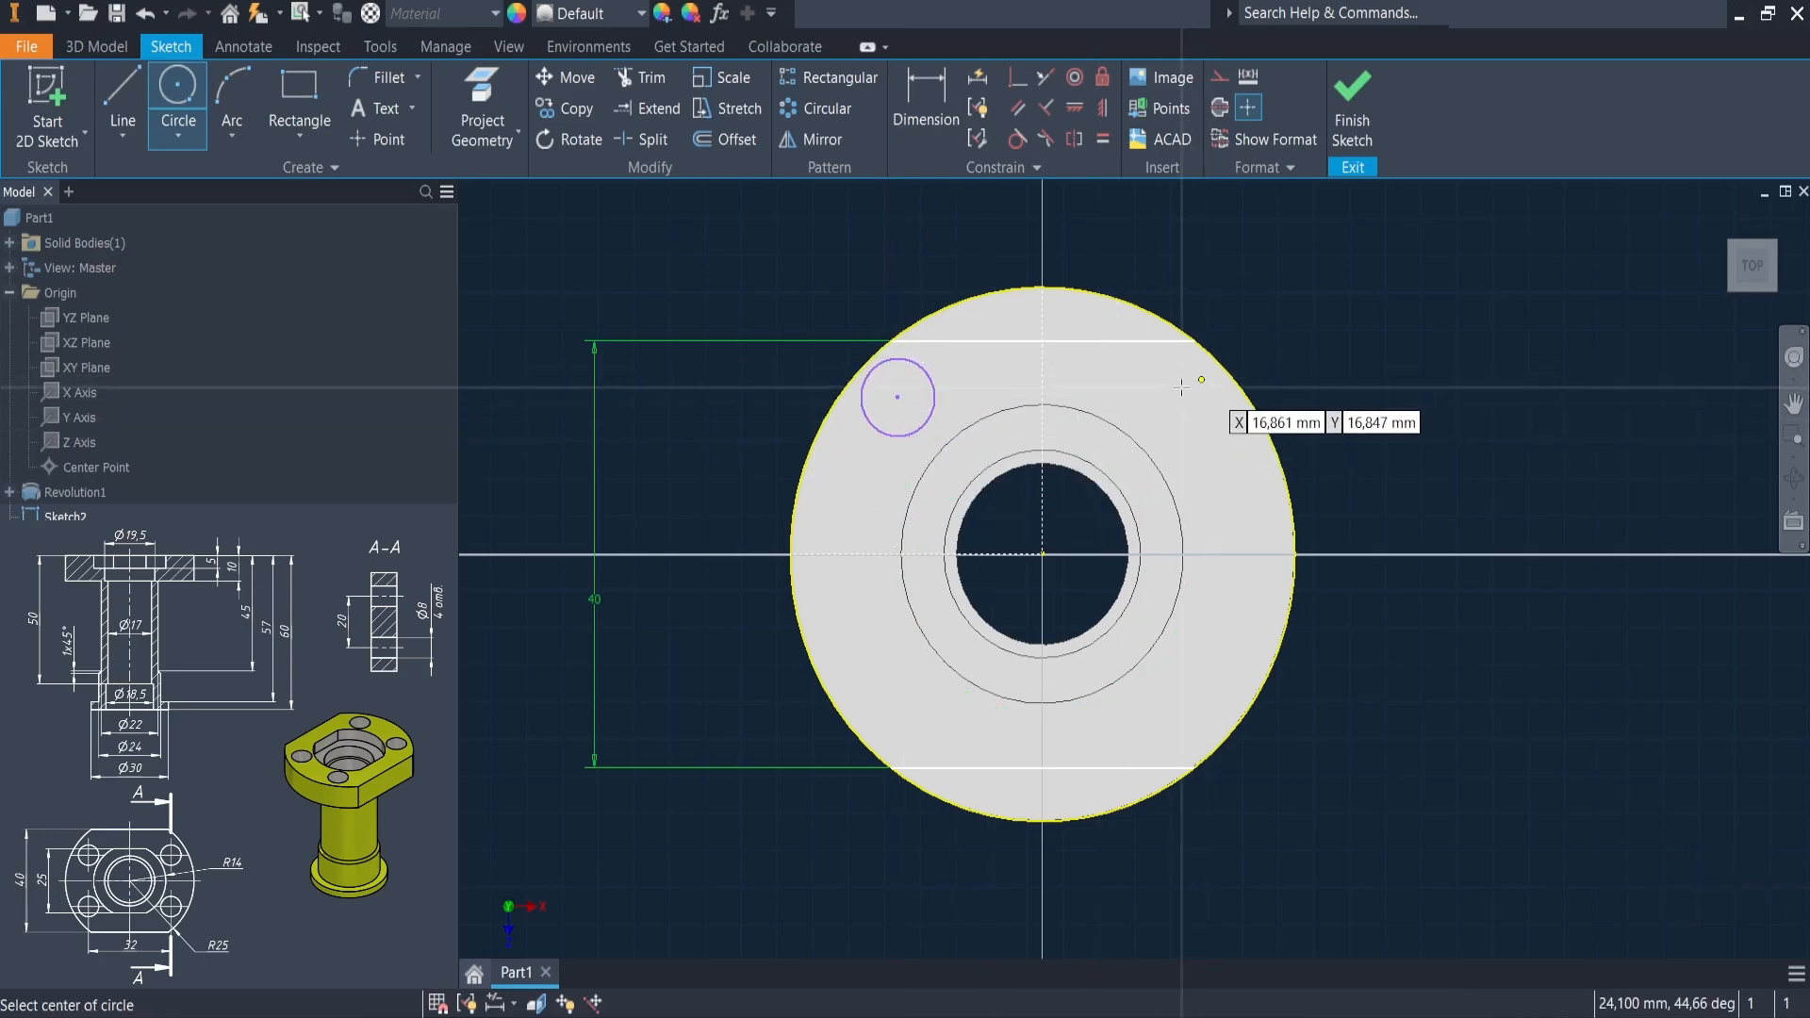
key("Escape")
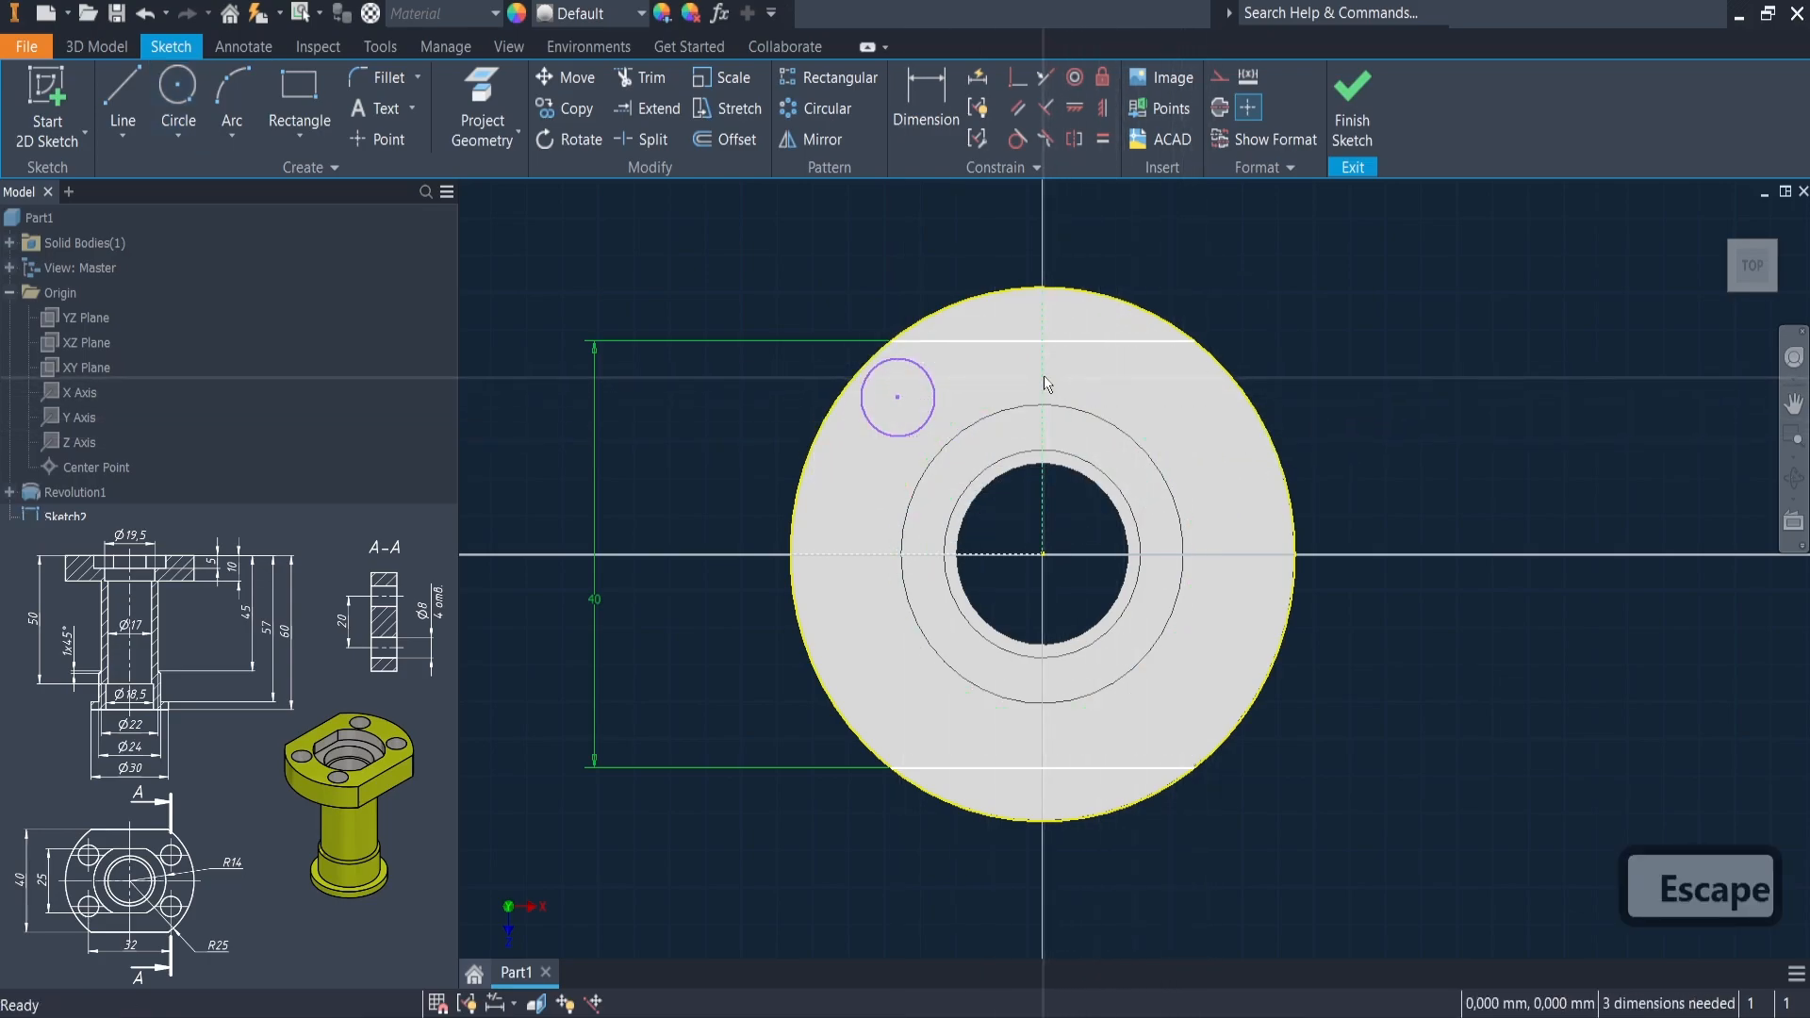
- Mirror the hole circle about the horizontal construction line
left_click(811, 139)
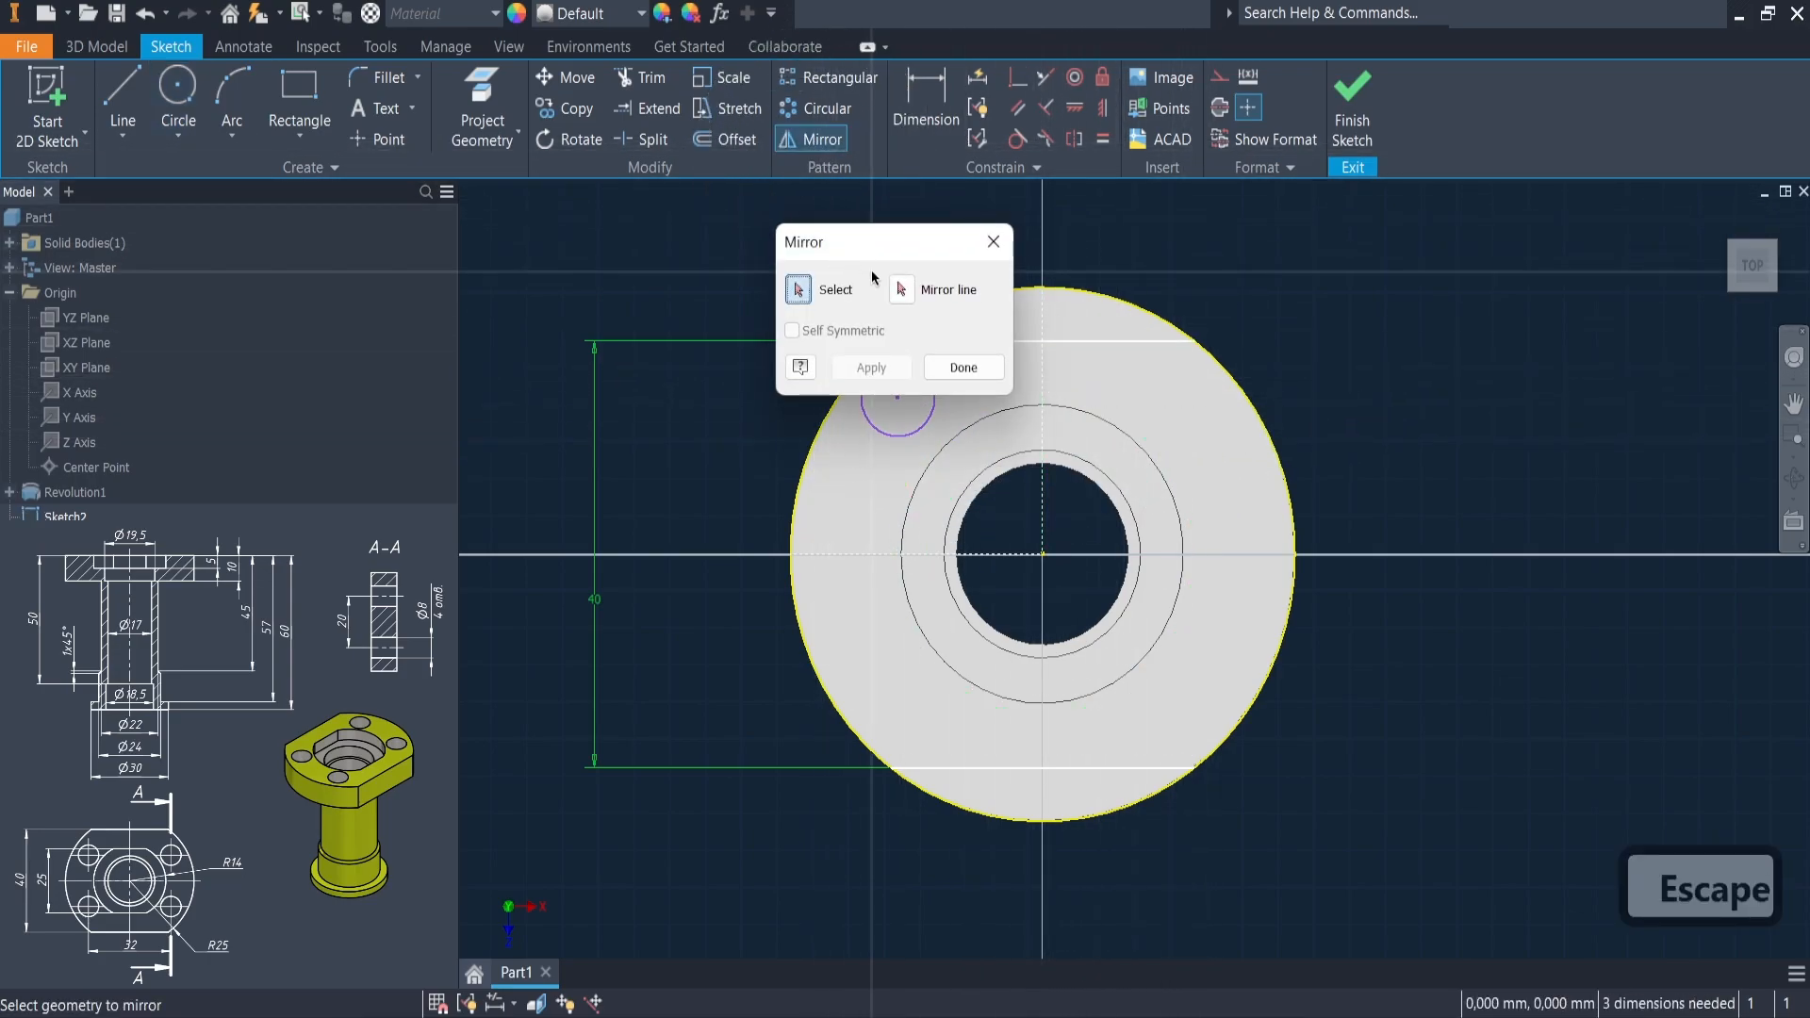
left_click_drag(684, 230, 566, 203)
left_click(909, 440)
left_click(593, 246)
left_click(933, 554)
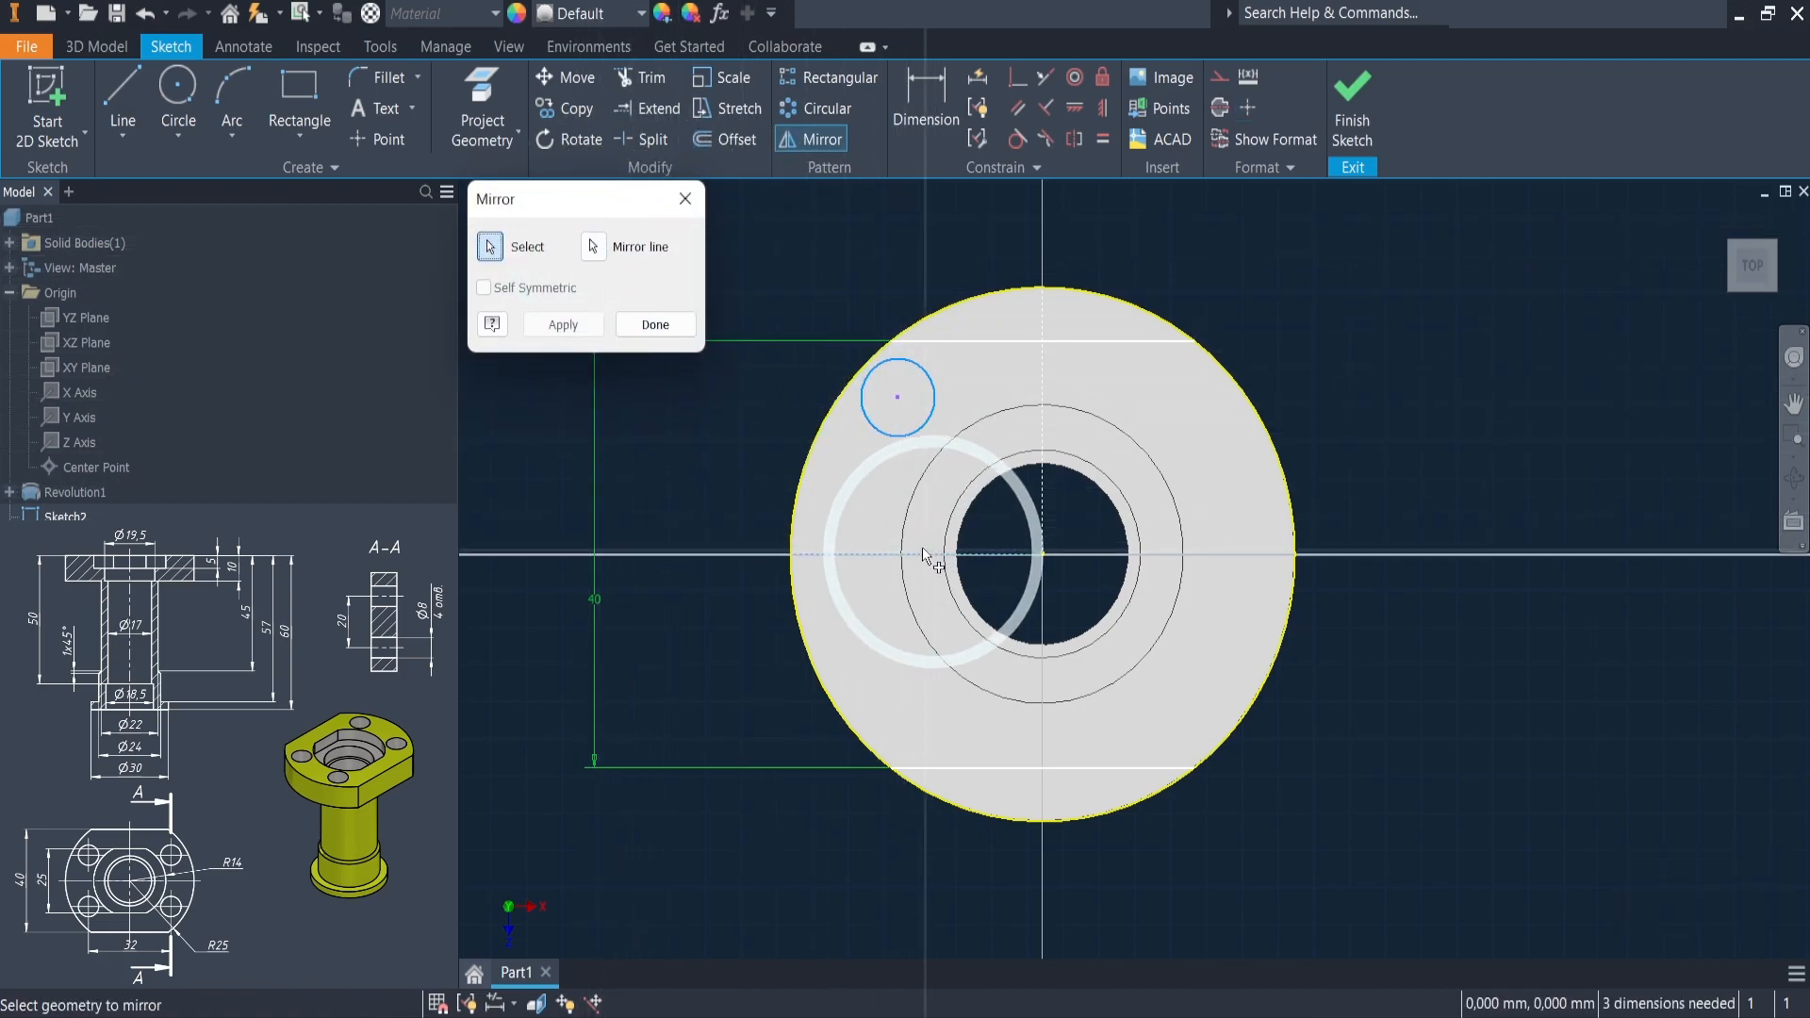
left_click(597, 323)
- Mirror both left-hand hole circles about the vertical construction line and finish the Mirror command
left_click(896, 427)
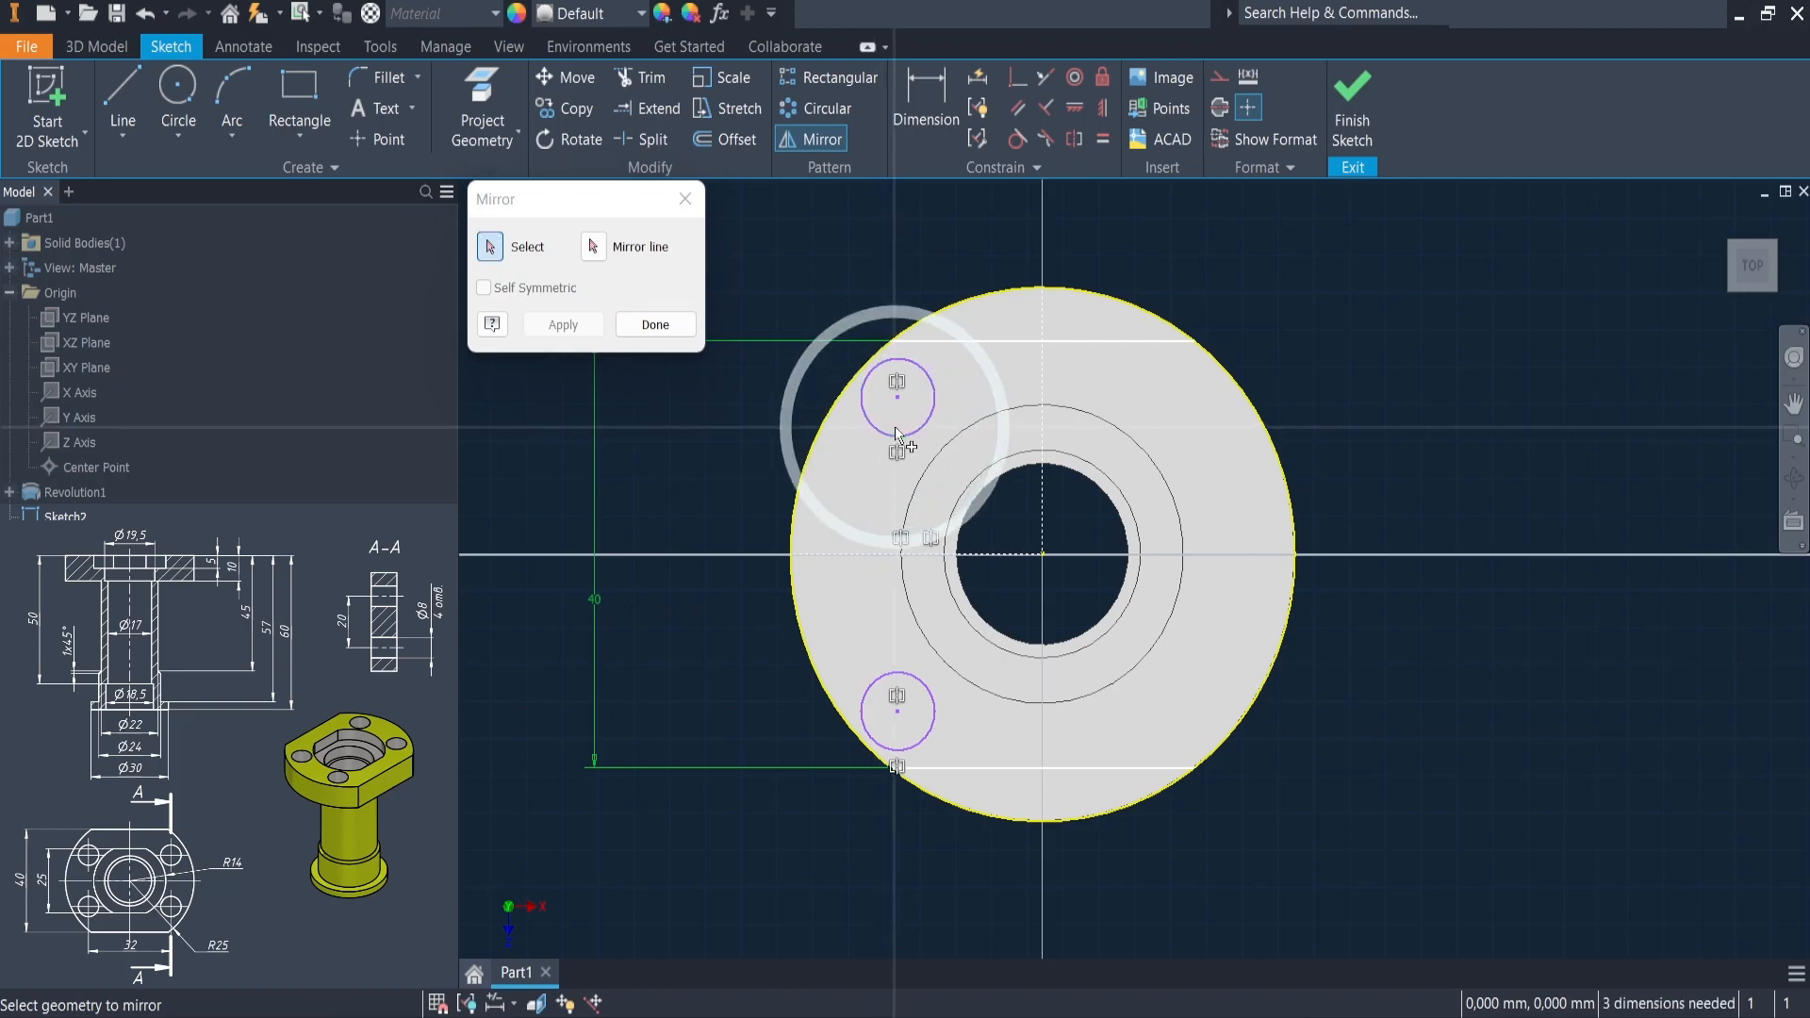
left_click(910, 737)
left_click(593, 246)
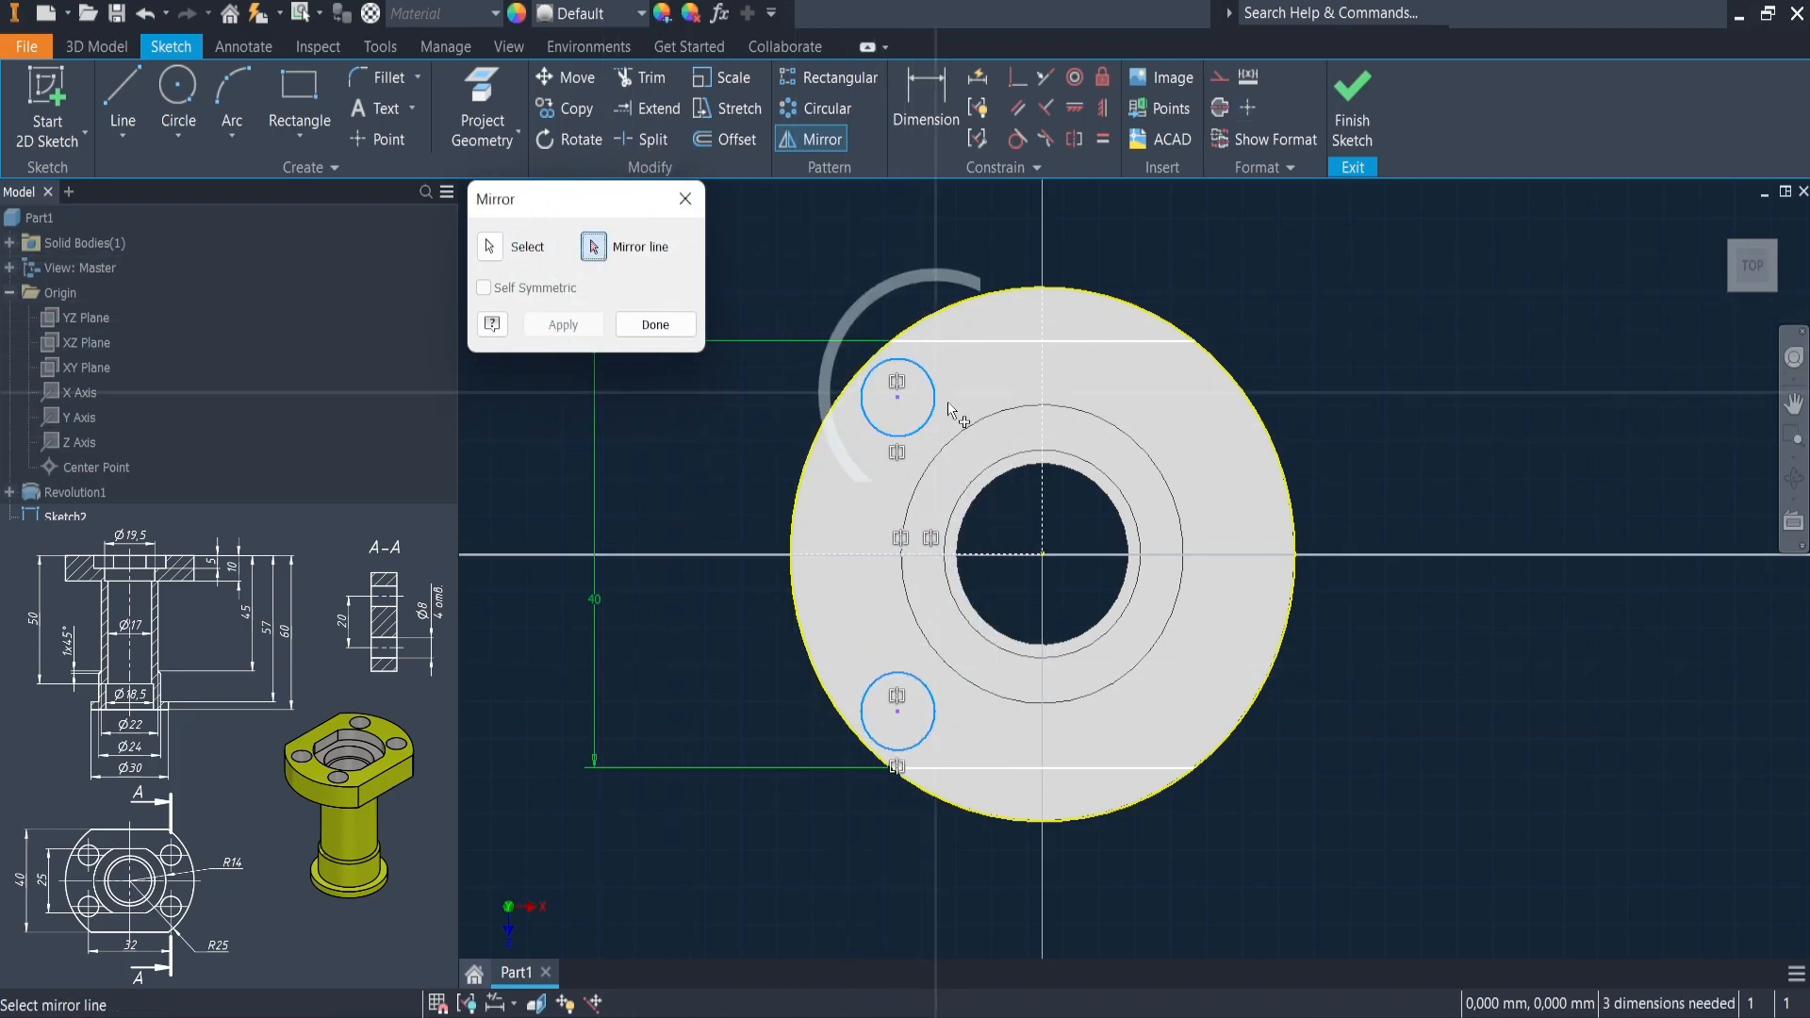
left_click(1048, 441)
left_click(563, 324)
left_click(655, 325)
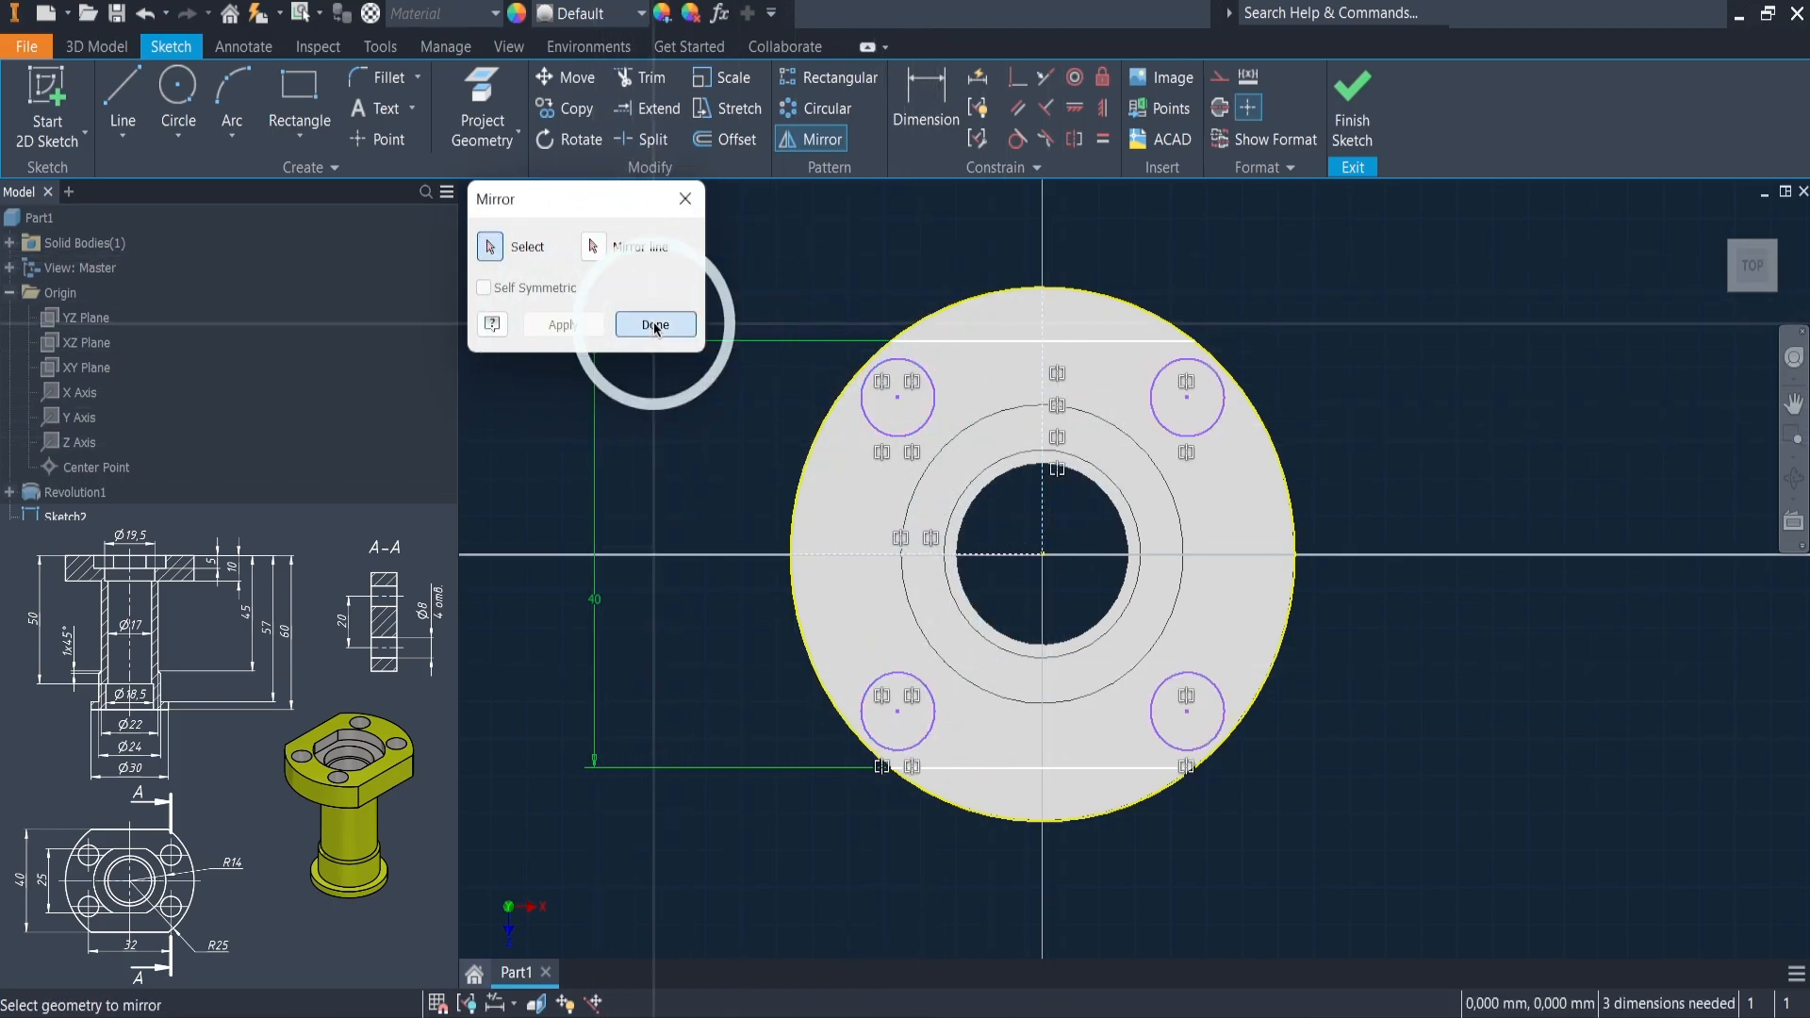
- Dimension the upper-right hole circle with a diameter of 8 mm
left_click(946, 132)
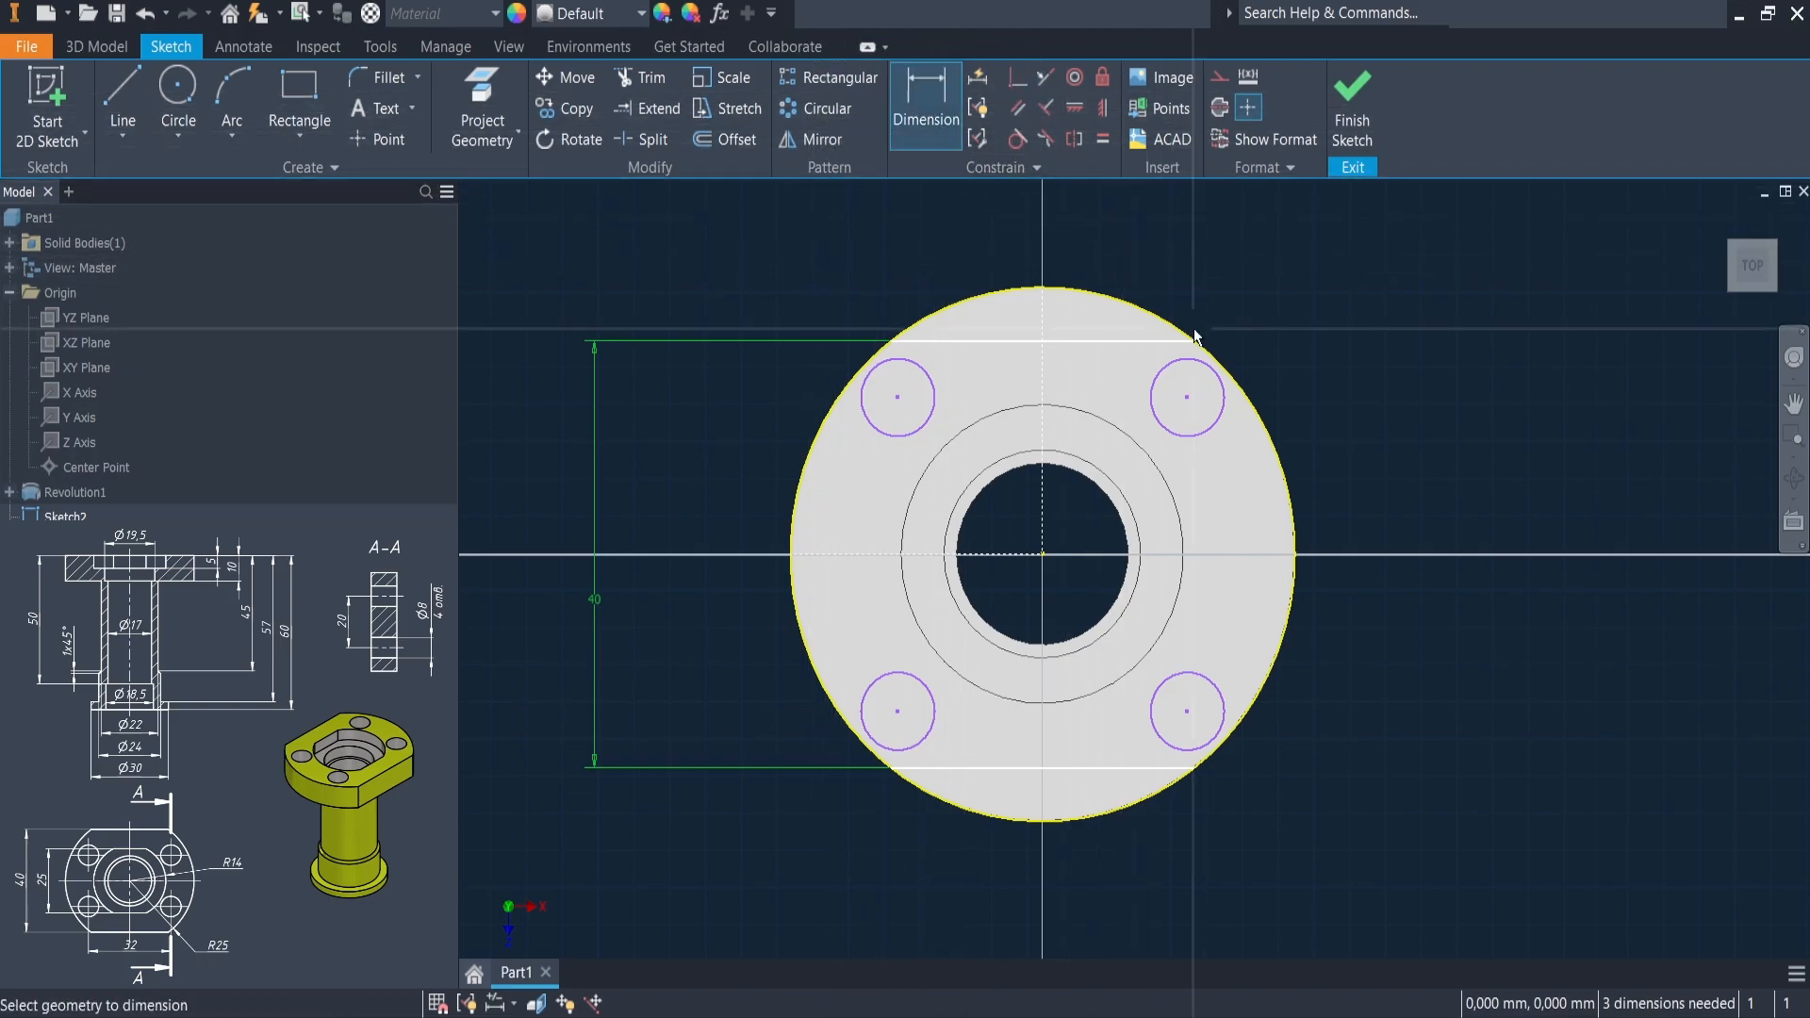
left_click(1210, 372)
left_click(1307, 311)
type("8")
key("Return")
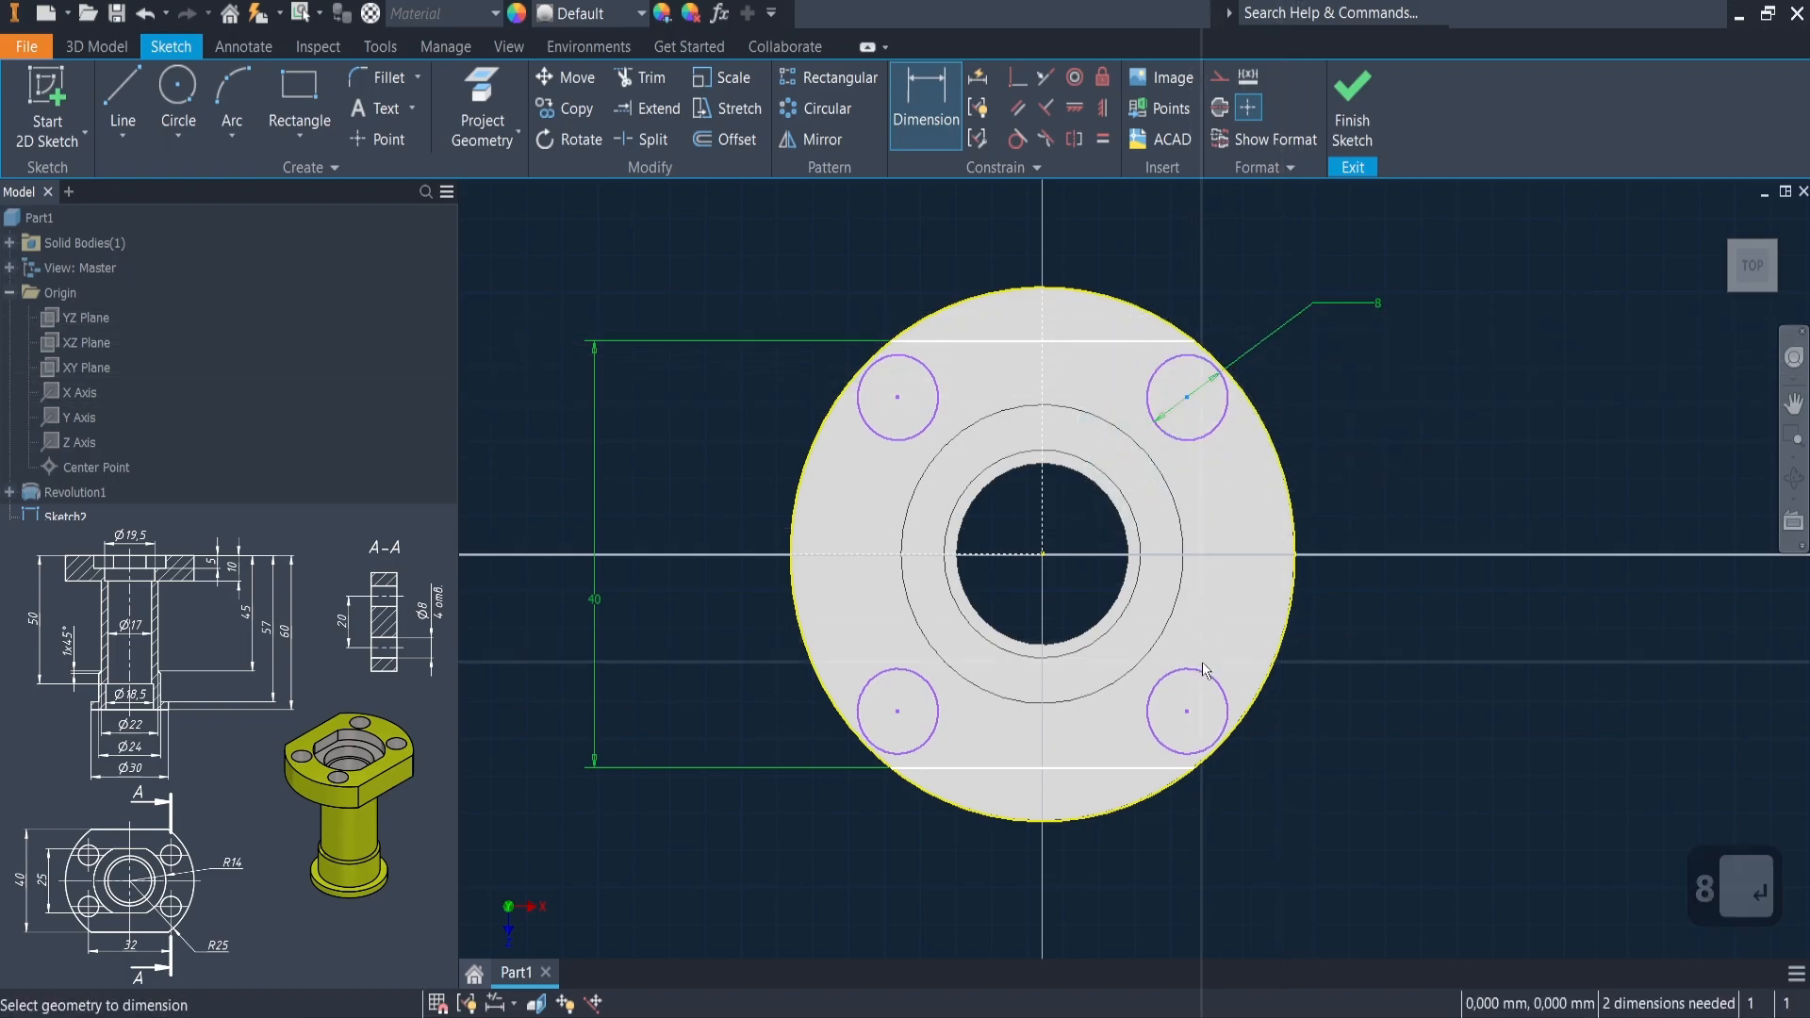
- Set the vertical distance between the centers of the two right-hand hole circles to 20 mm
left_click(1185, 711)
left_click(1186, 397)
left_click(1359, 612)
type("20")
key("Return")
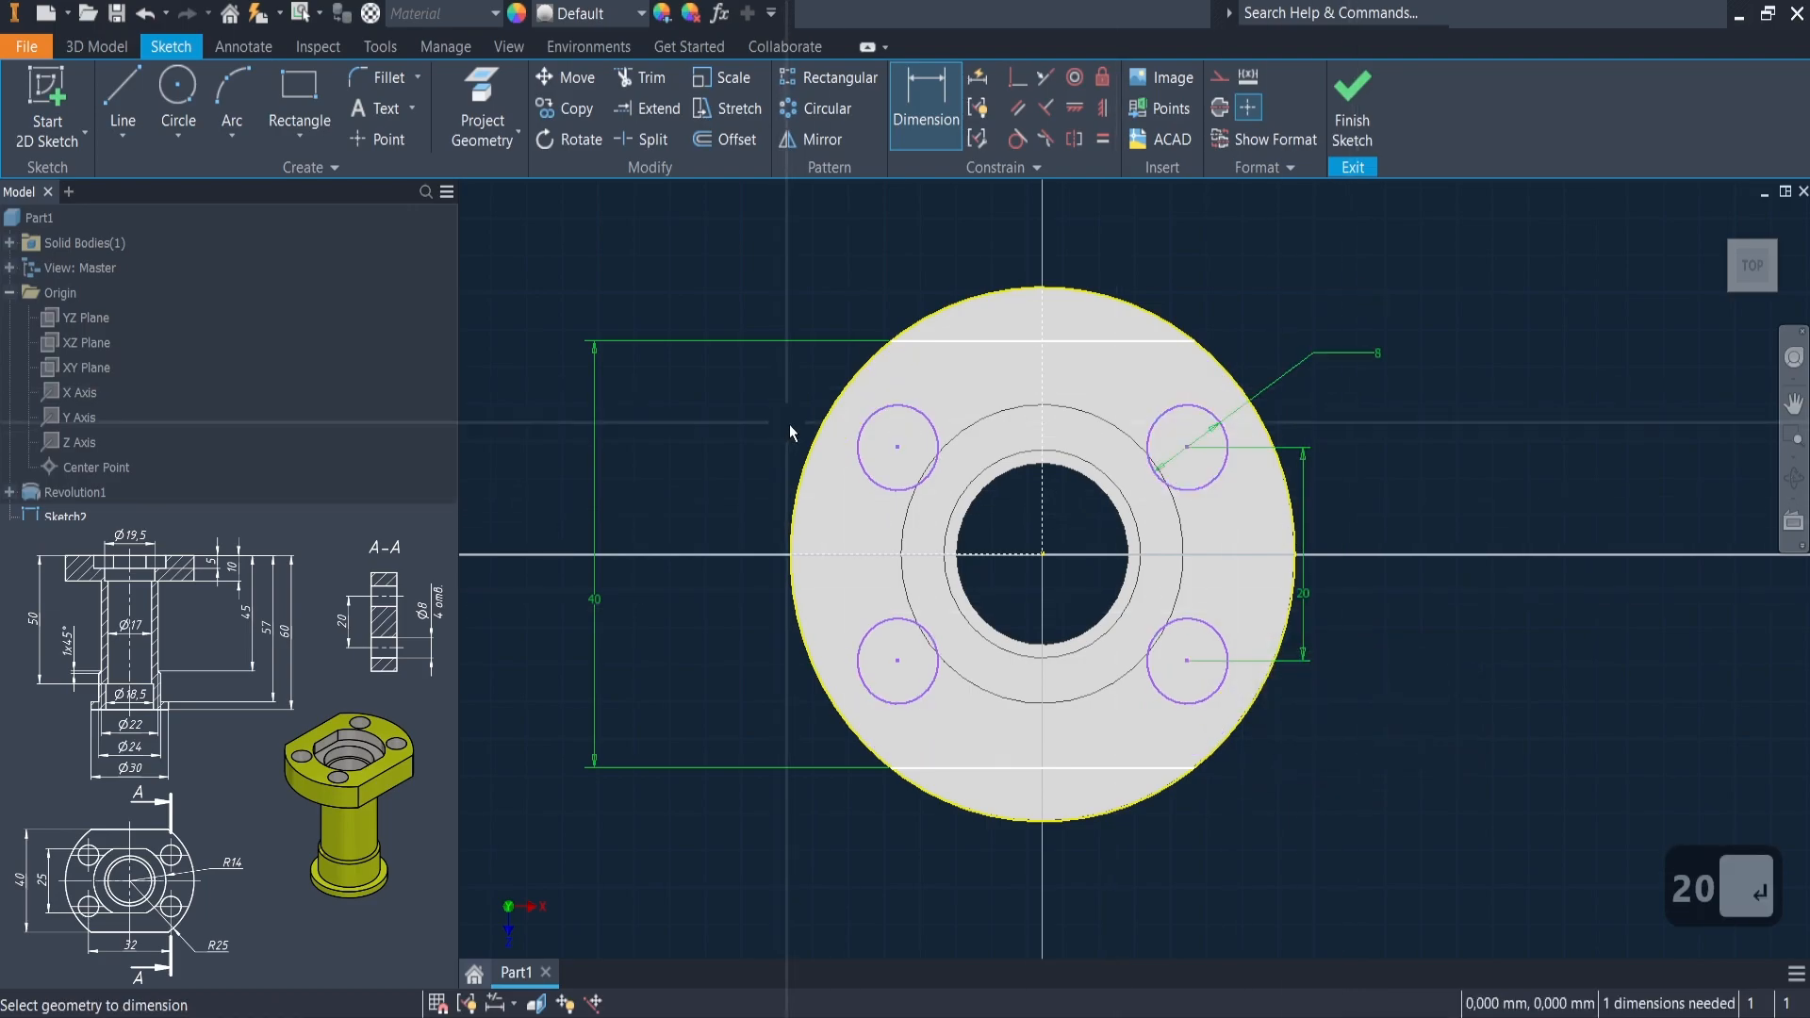
- Set the horizontal distance between the centers of the two upper hole circles to 32 mm
left_click(896, 447)
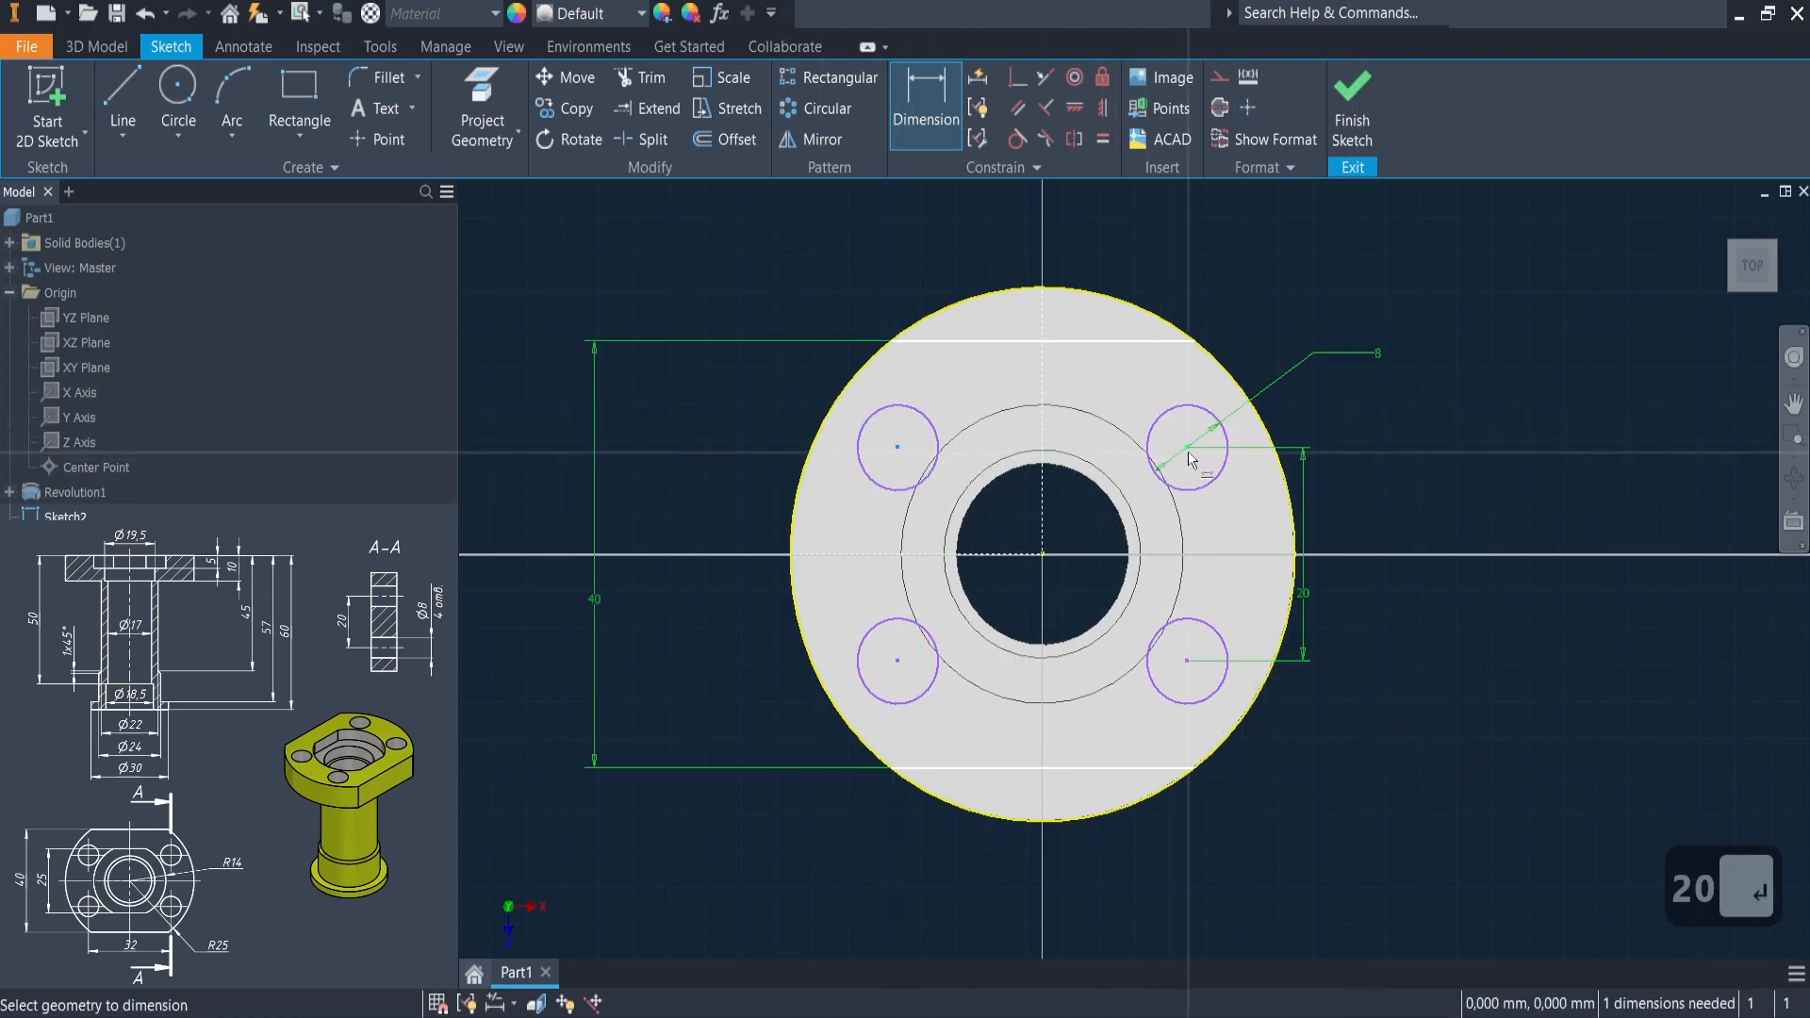
left_click(1093, 368)
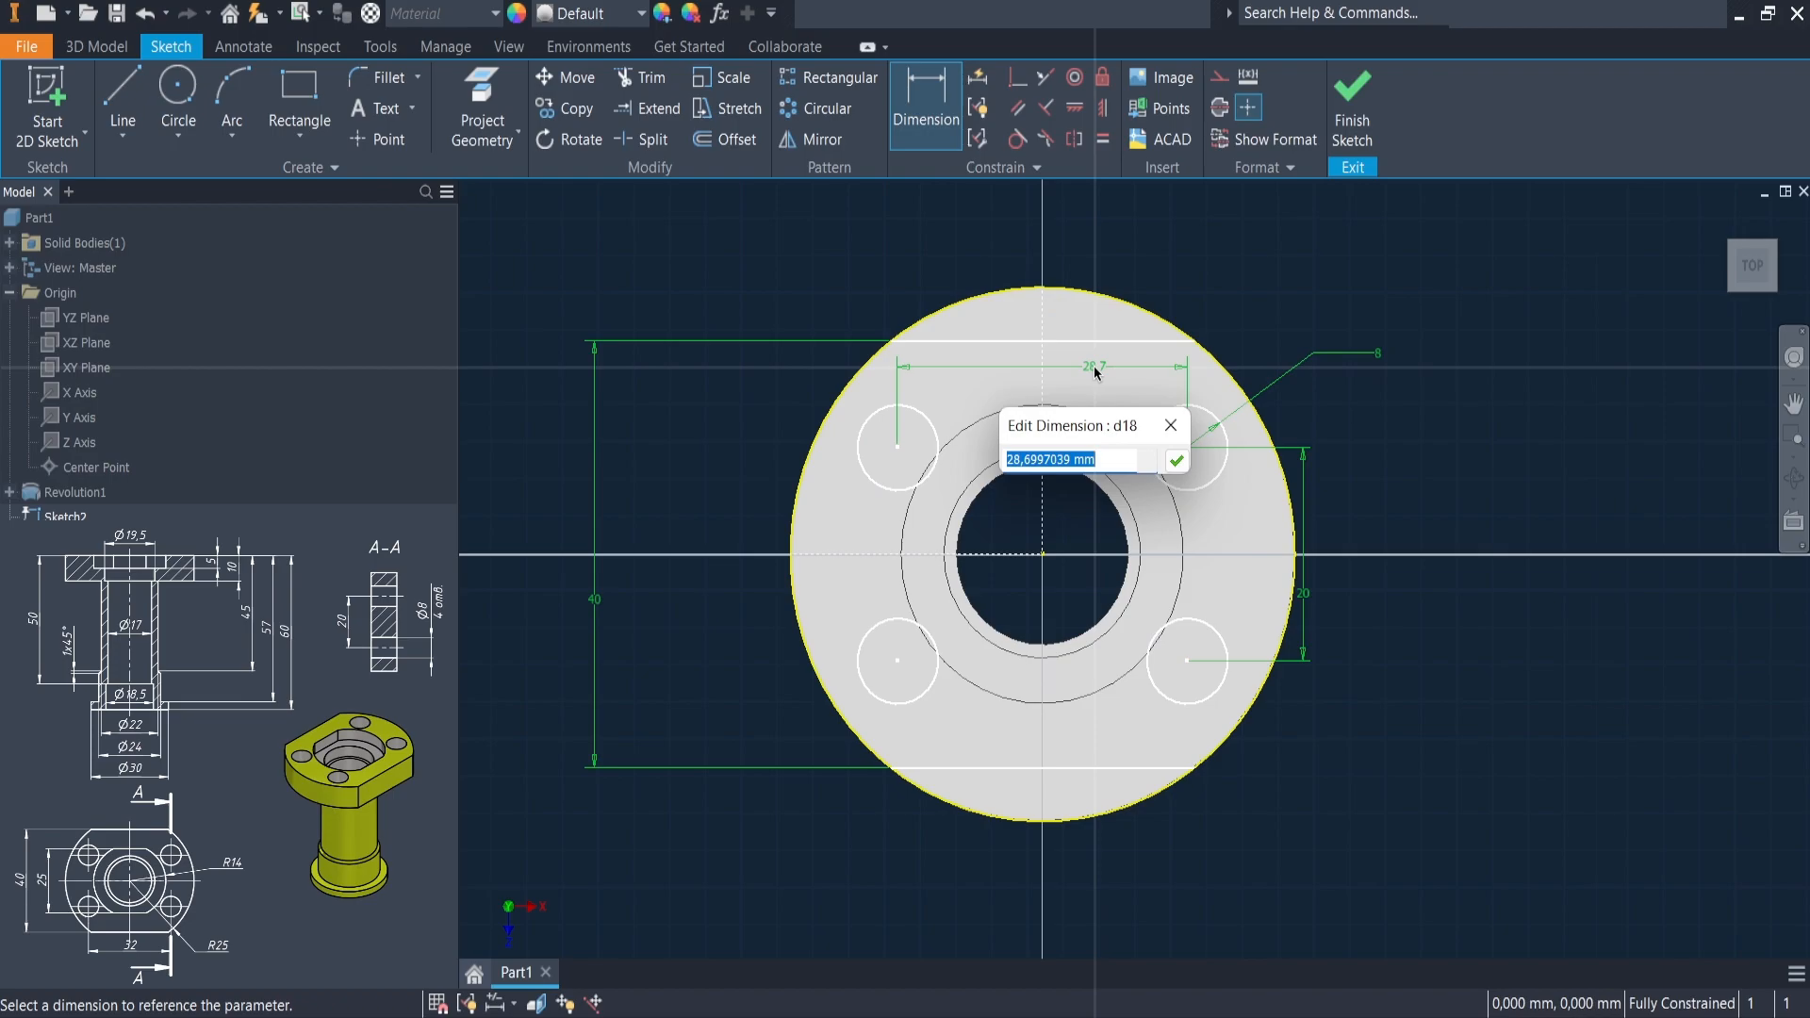
key("Return")
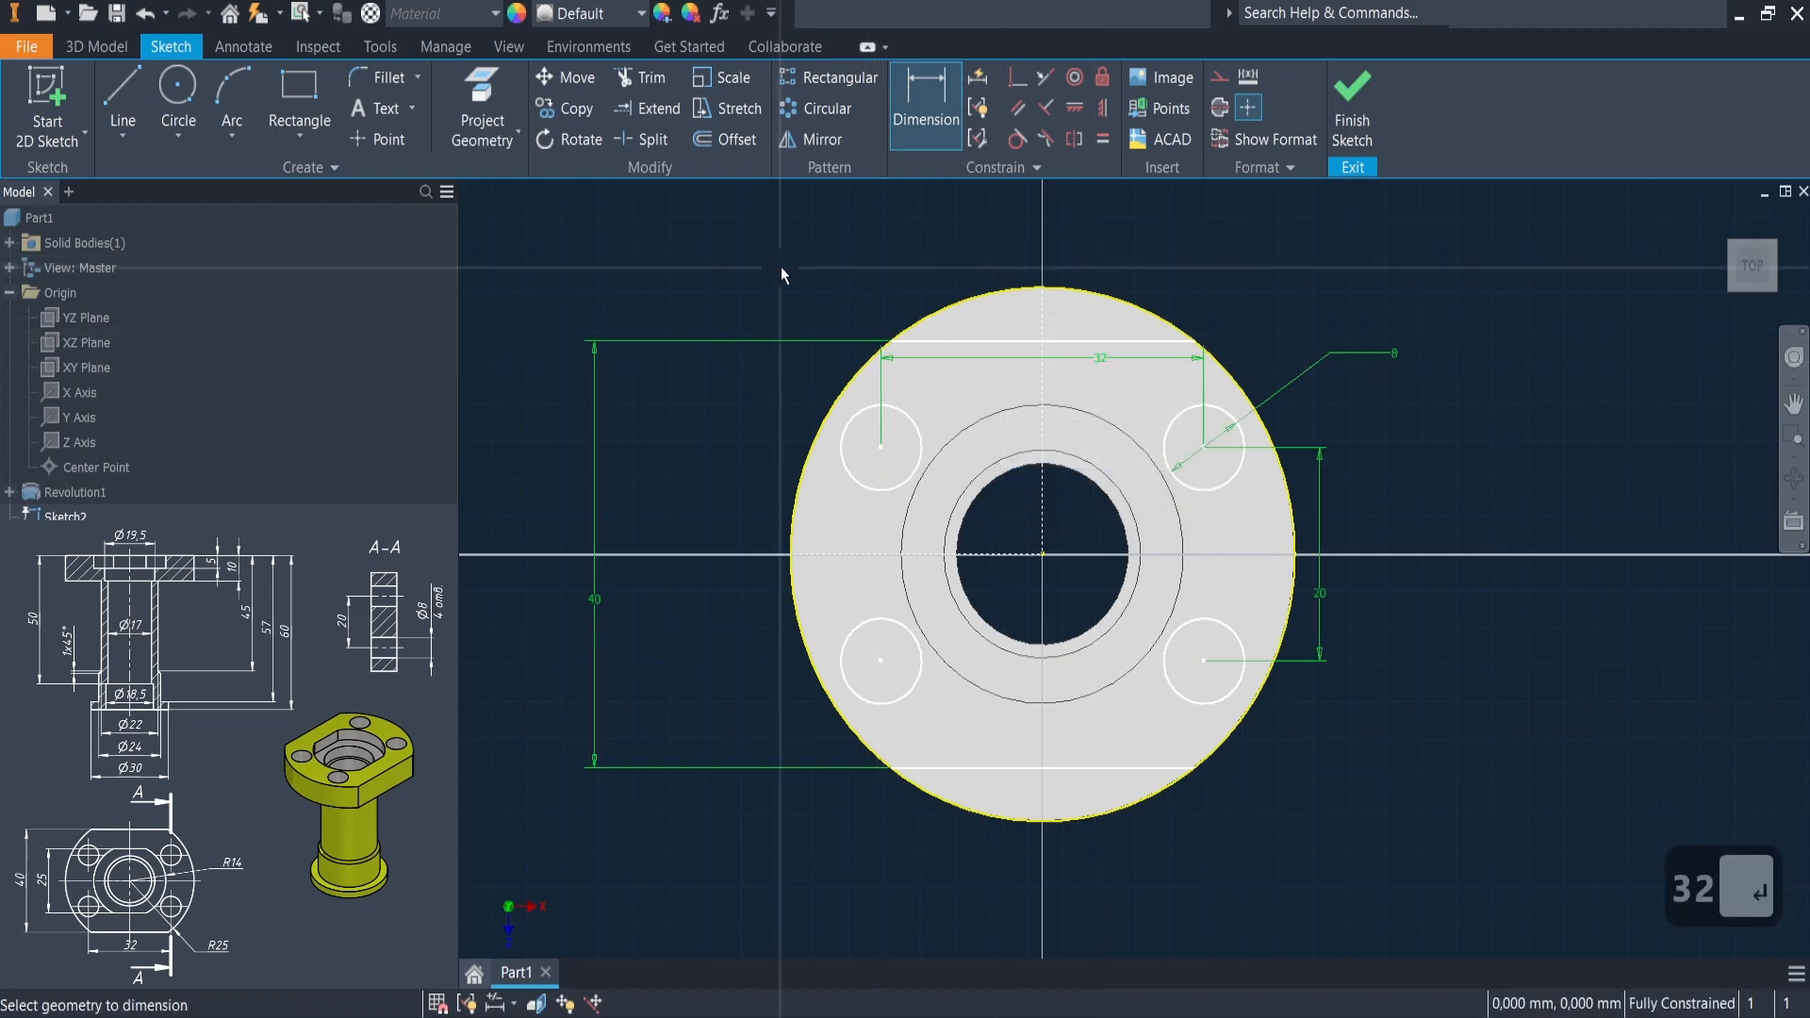
- Start an Extrude with the two outer flange segments beyond the chords and the four hole circles as profiles
left_click(94, 47)
left_click(124, 94)
middle_click_drag(901, 236, 871, 554)
left_click(1066, 356)
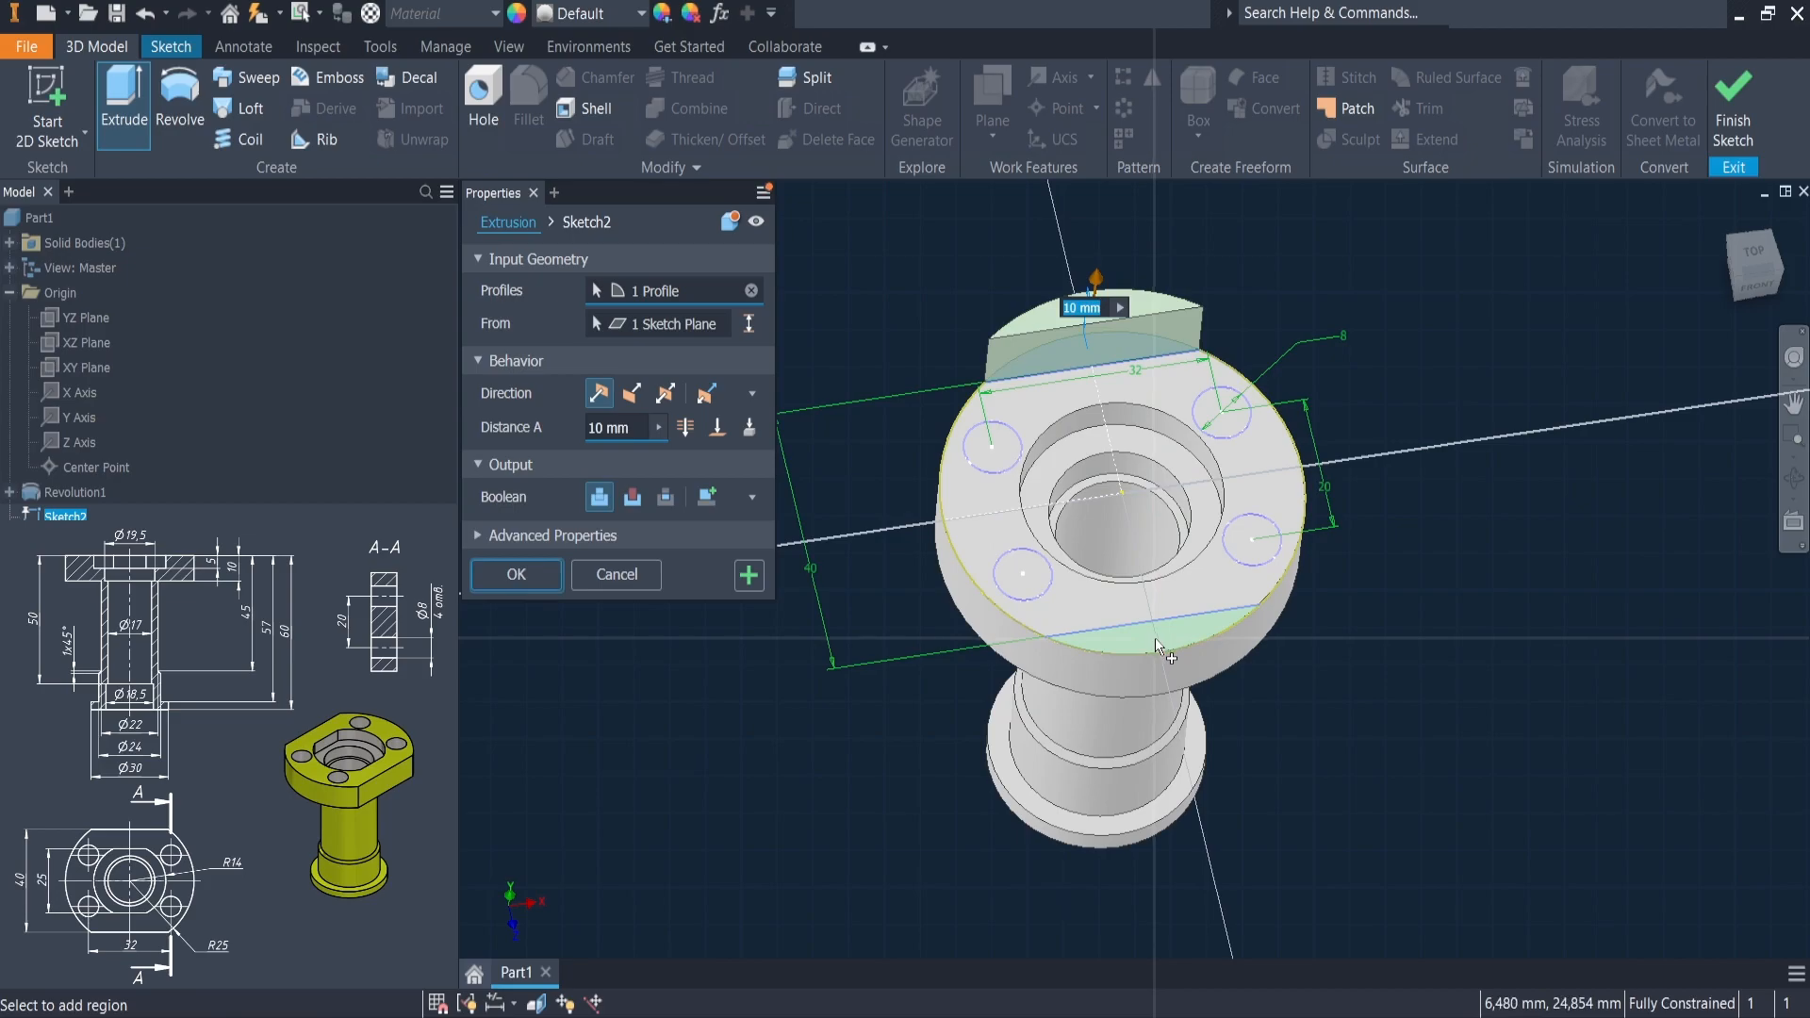
left_click(1165, 631)
left_click(1258, 528)
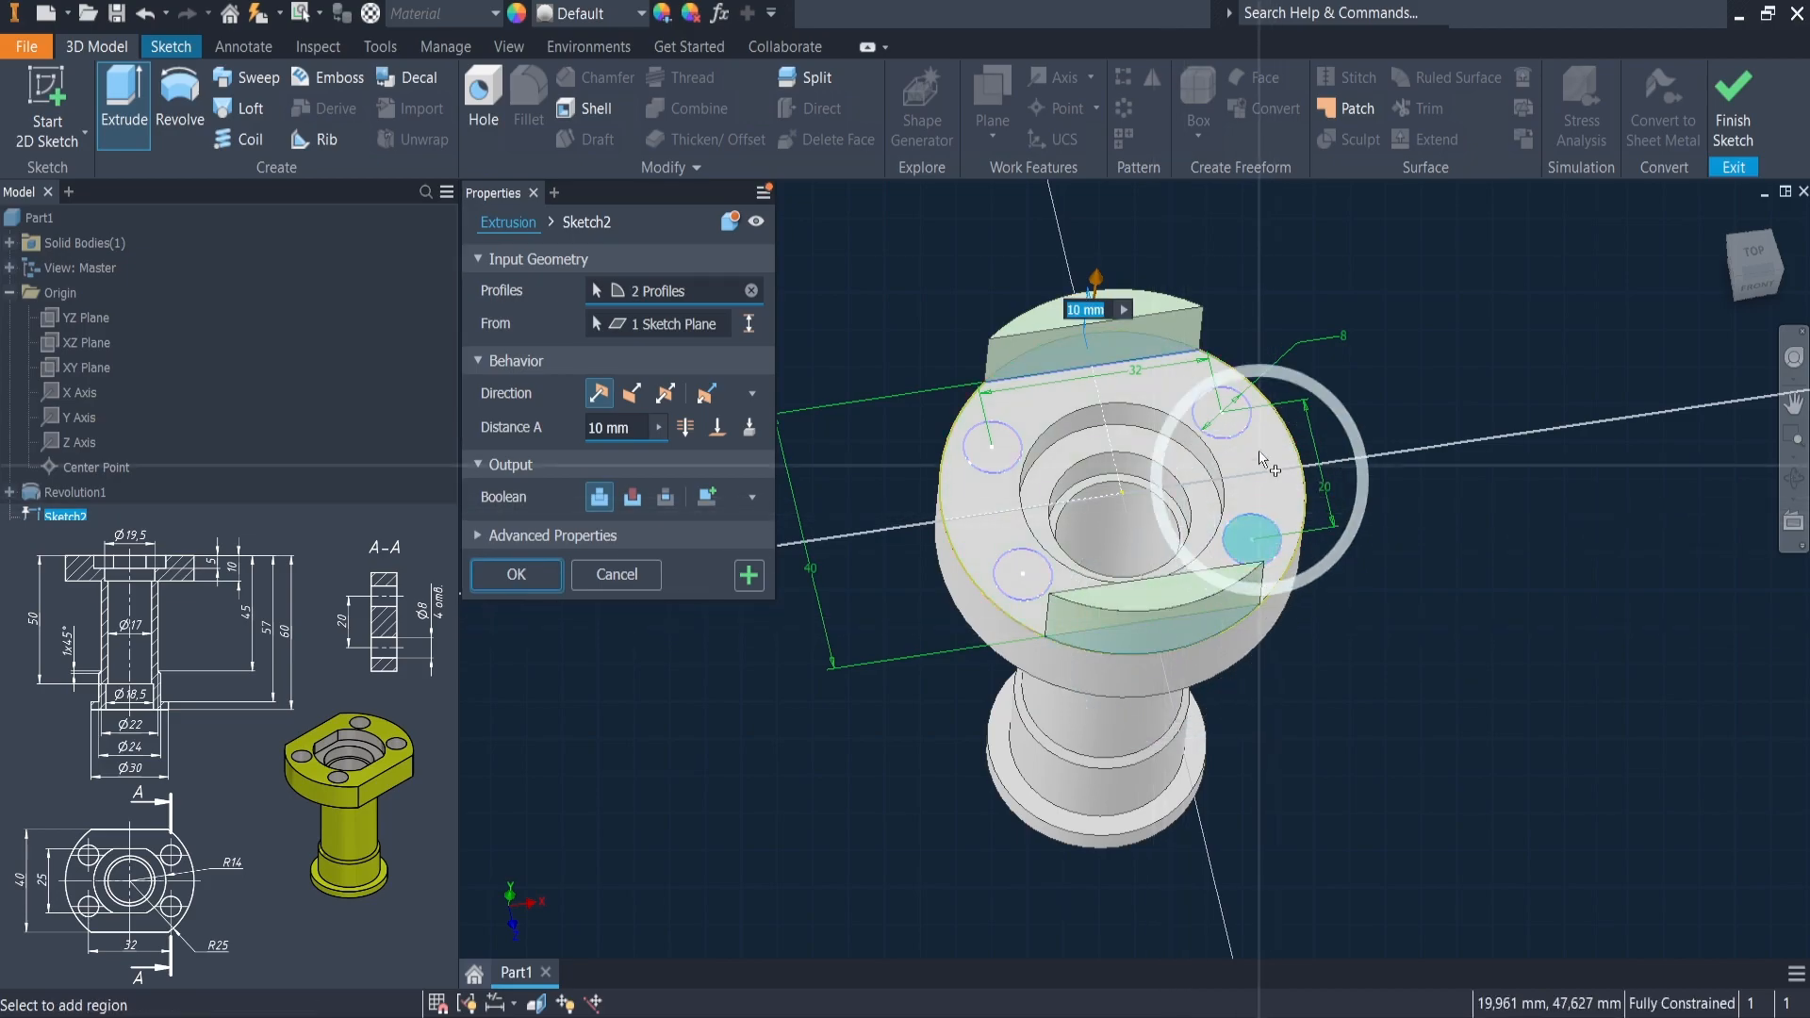
left_click(1234, 422)
left_click(1055, 509)
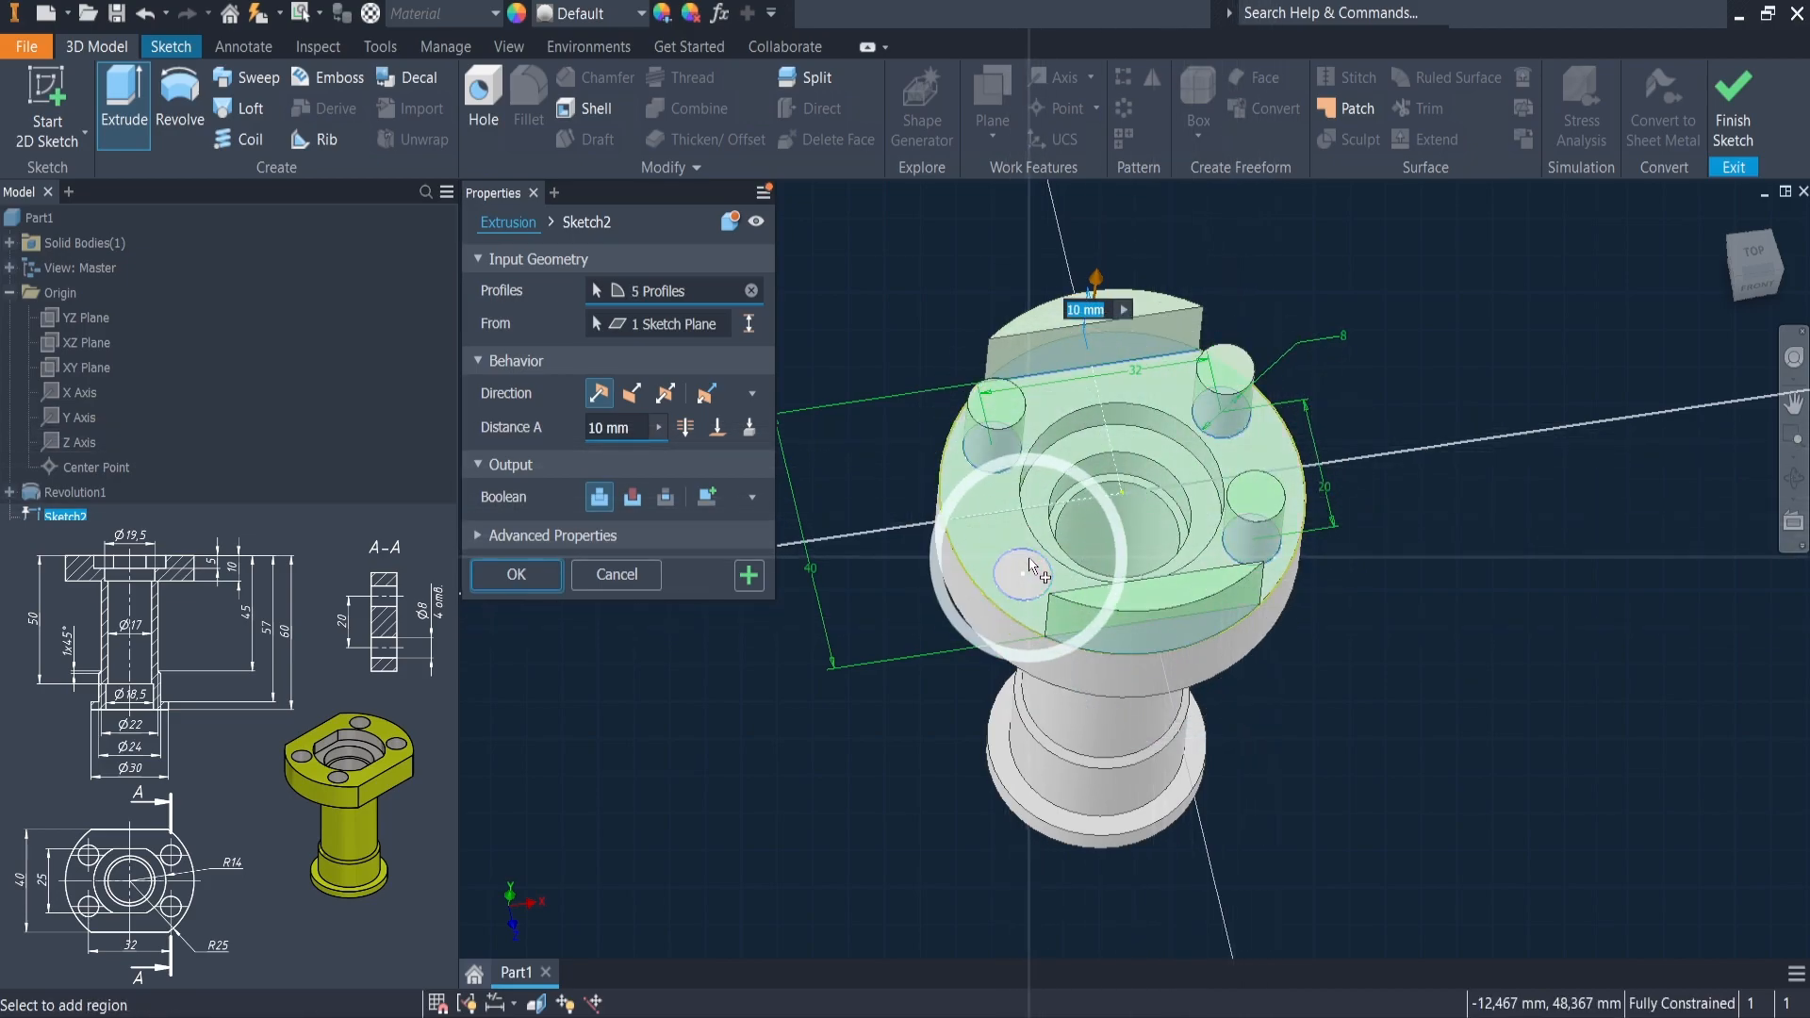
left_click(1032, 566)
left_click(1030, 569, "ctrl")
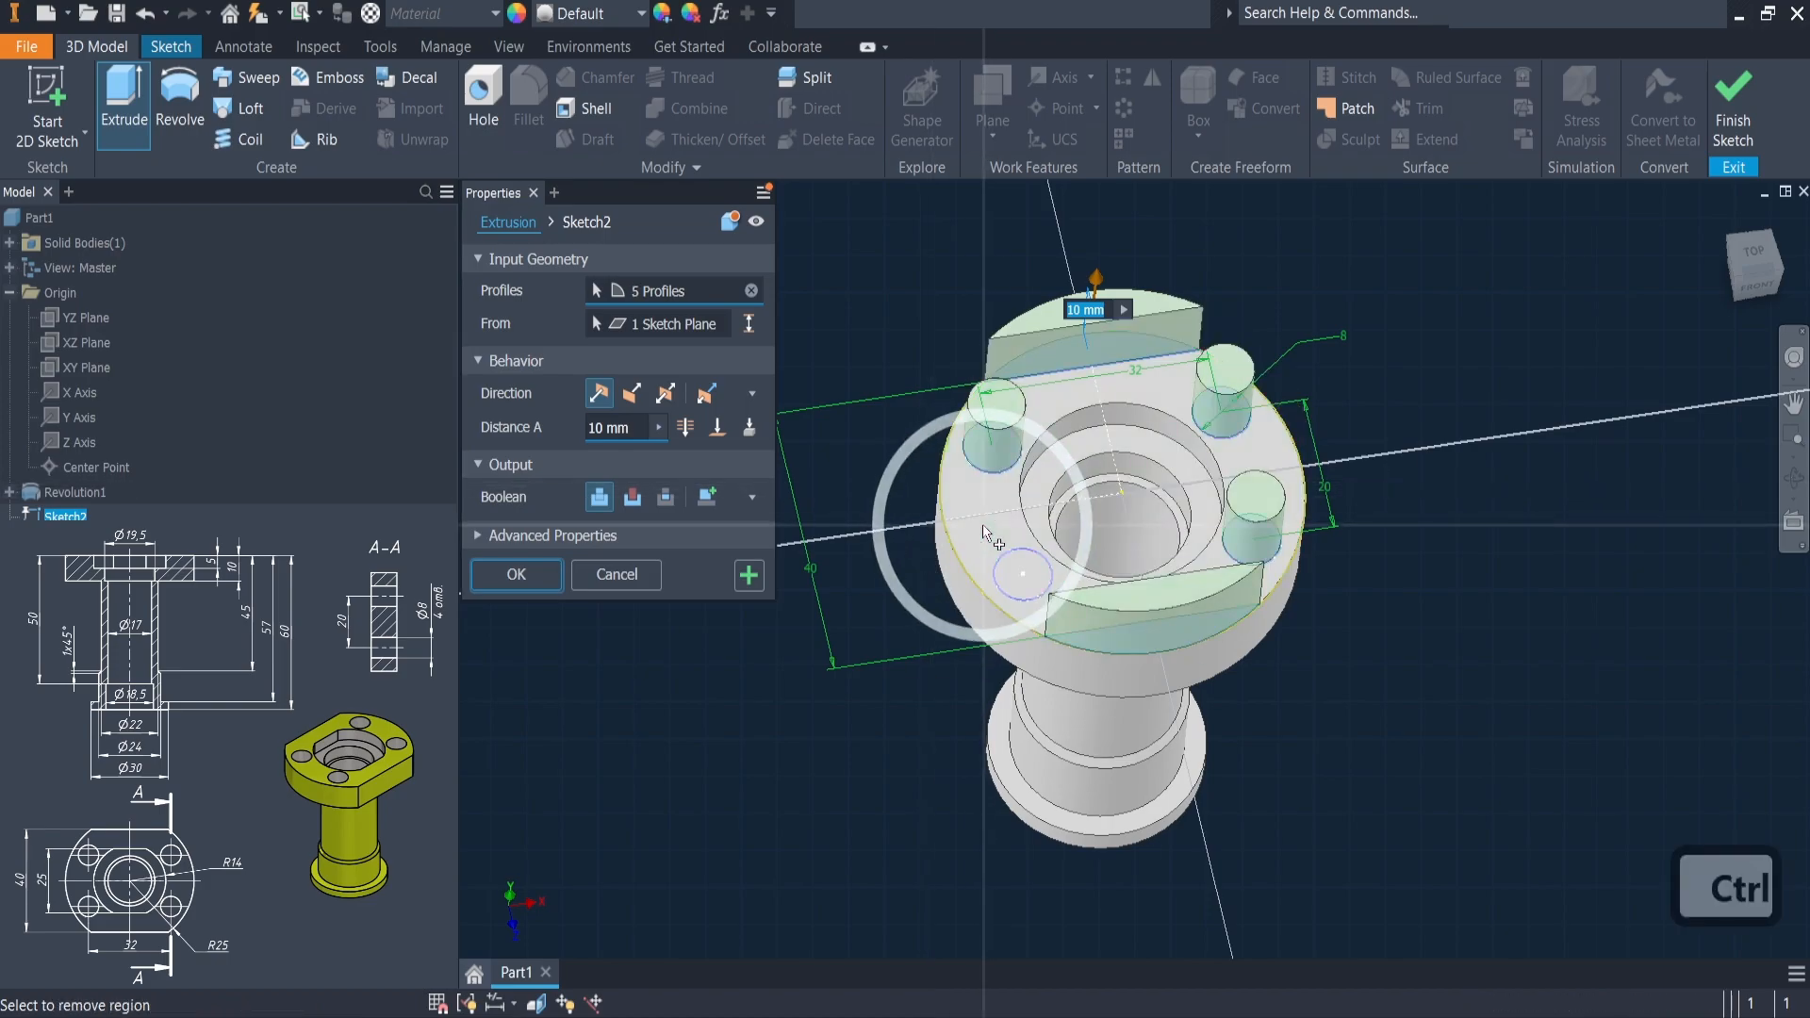
left_click(1025, 564, "ctrl")
- Extrude the six profiles as a cut ending at the flange's underside face
middle_click_drag(958, 711, 875, 580, "shift")
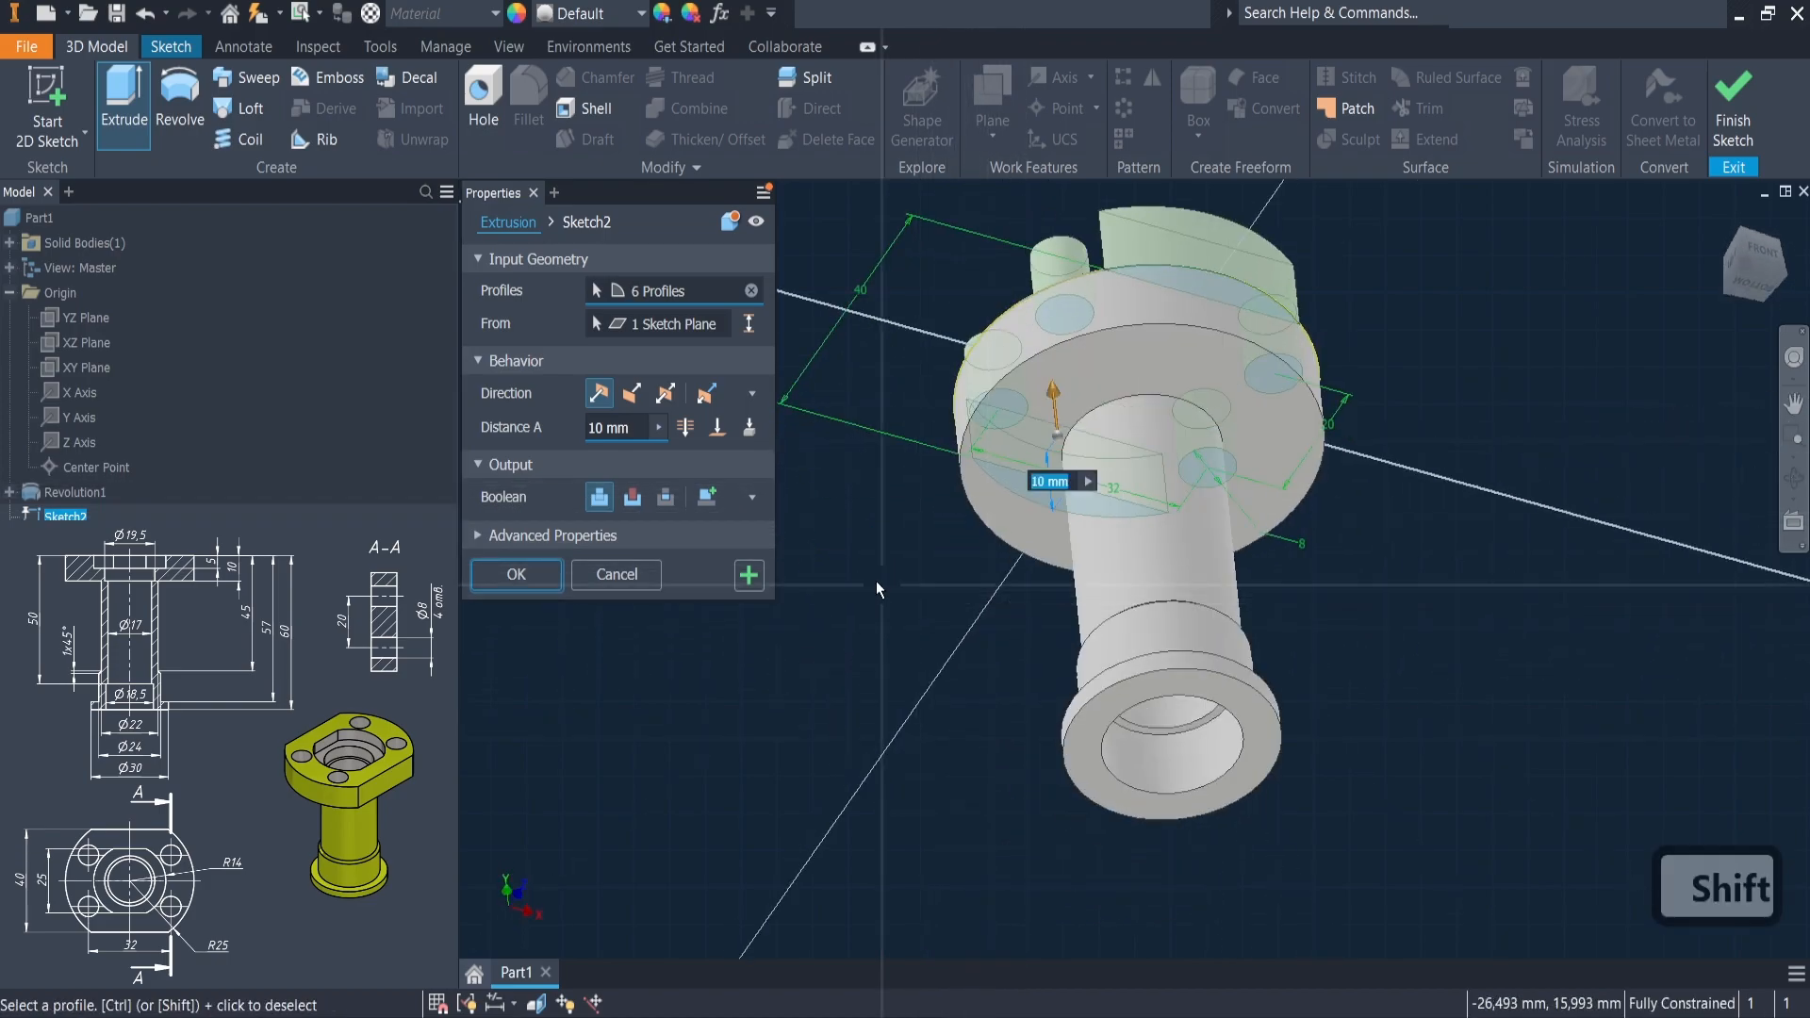
left_click(717, 428)
left_click(1033, 413)
middle_click_drag(895, 292, 920, 428, "shift")
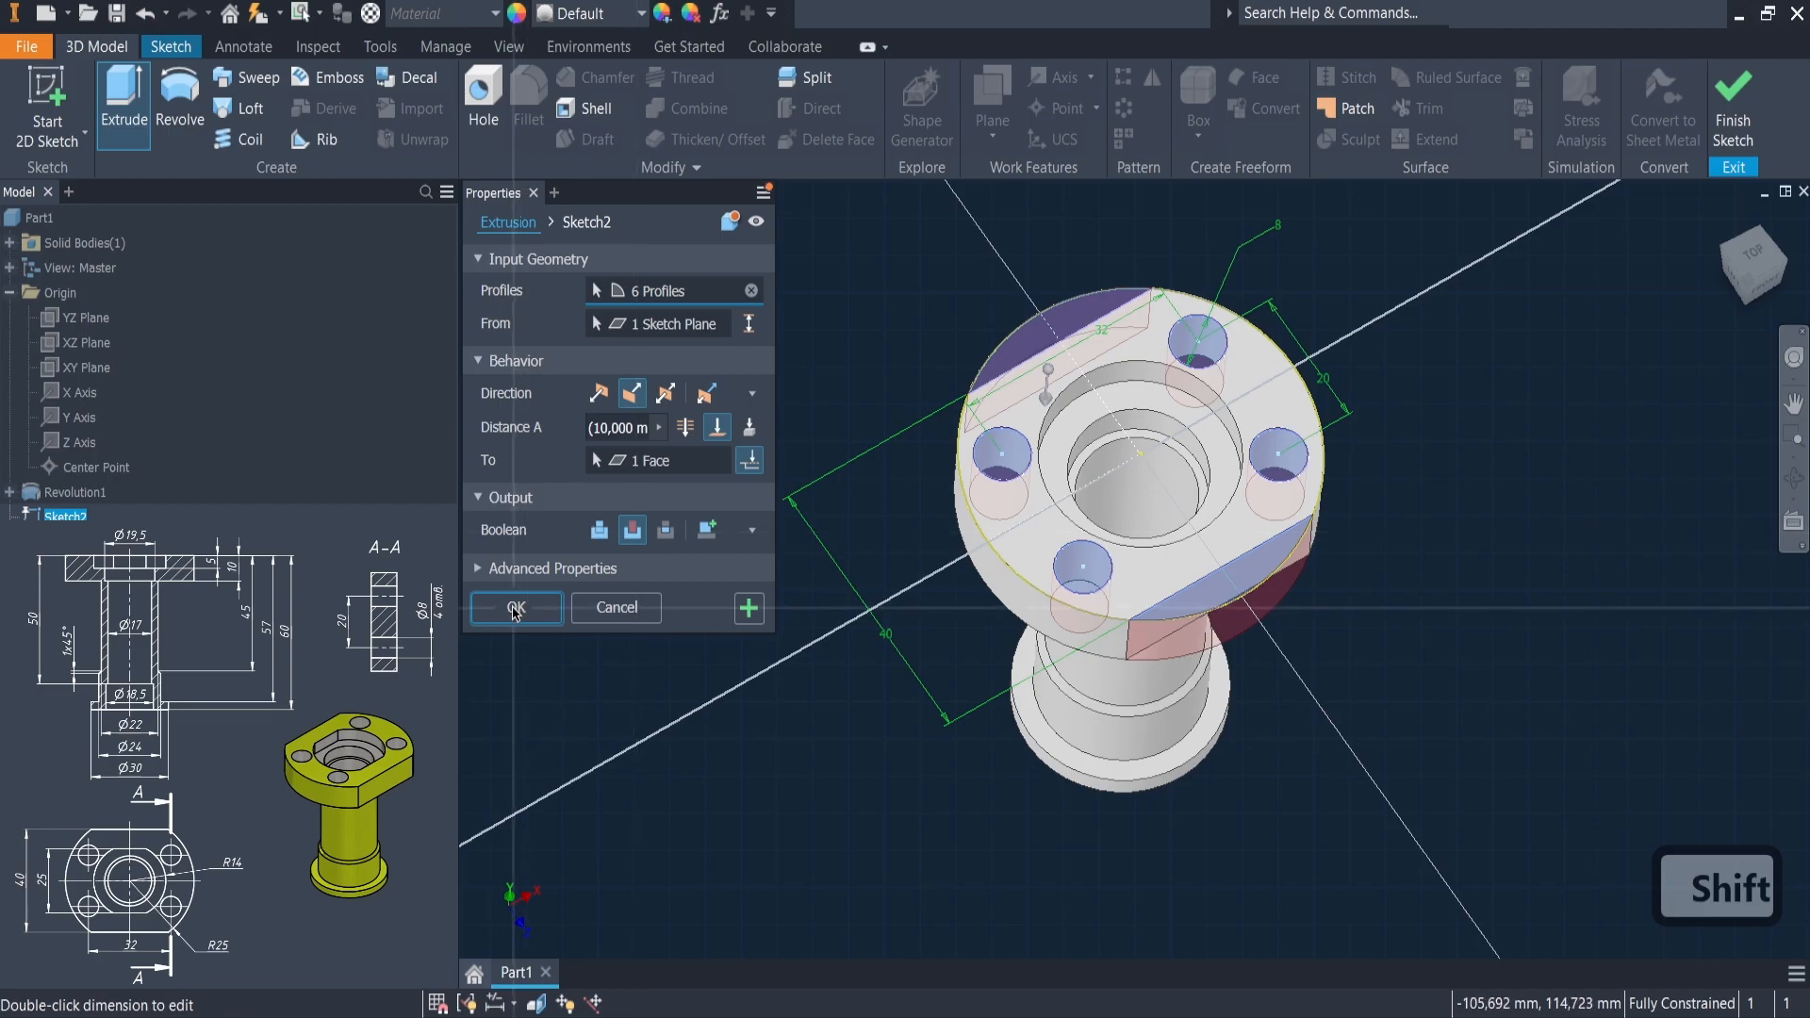
left_click(516, 609)
- Start a sketch on the flange's top face and project the counterbore's outer circular edge into it
left_click(9, 293)
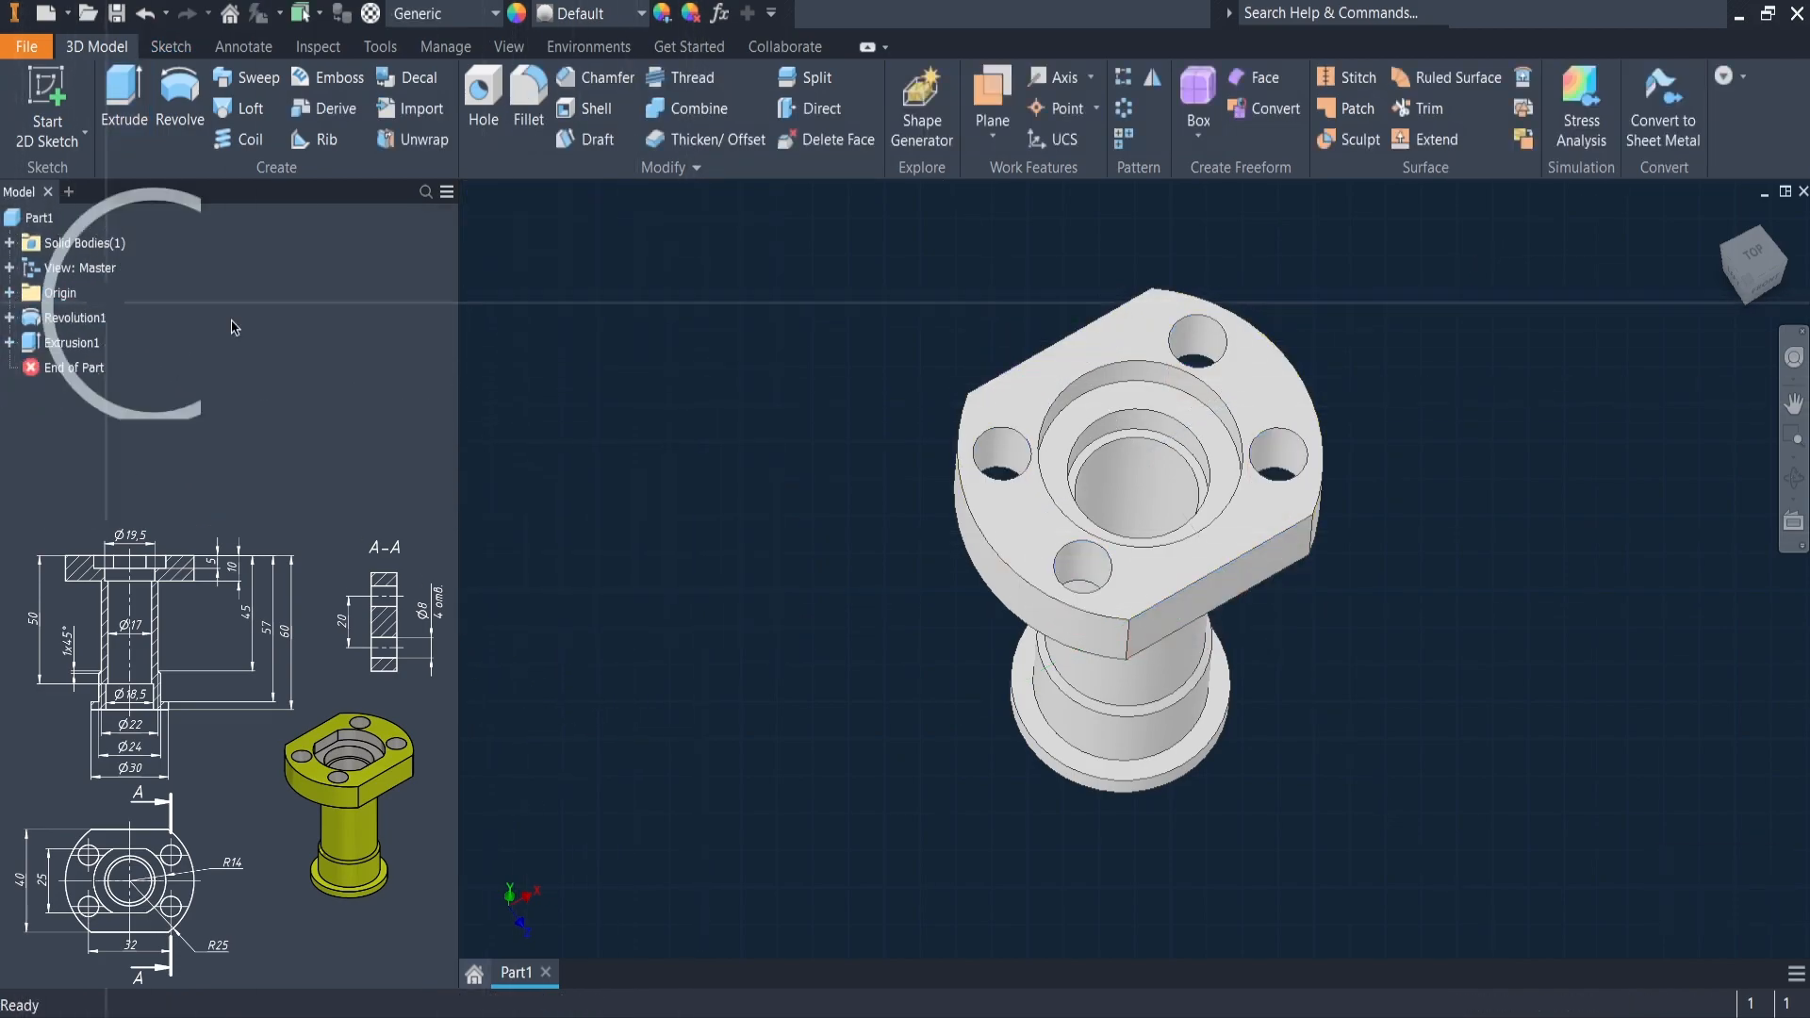
middle_click_drag(844, 415, 779, 416, "shift")
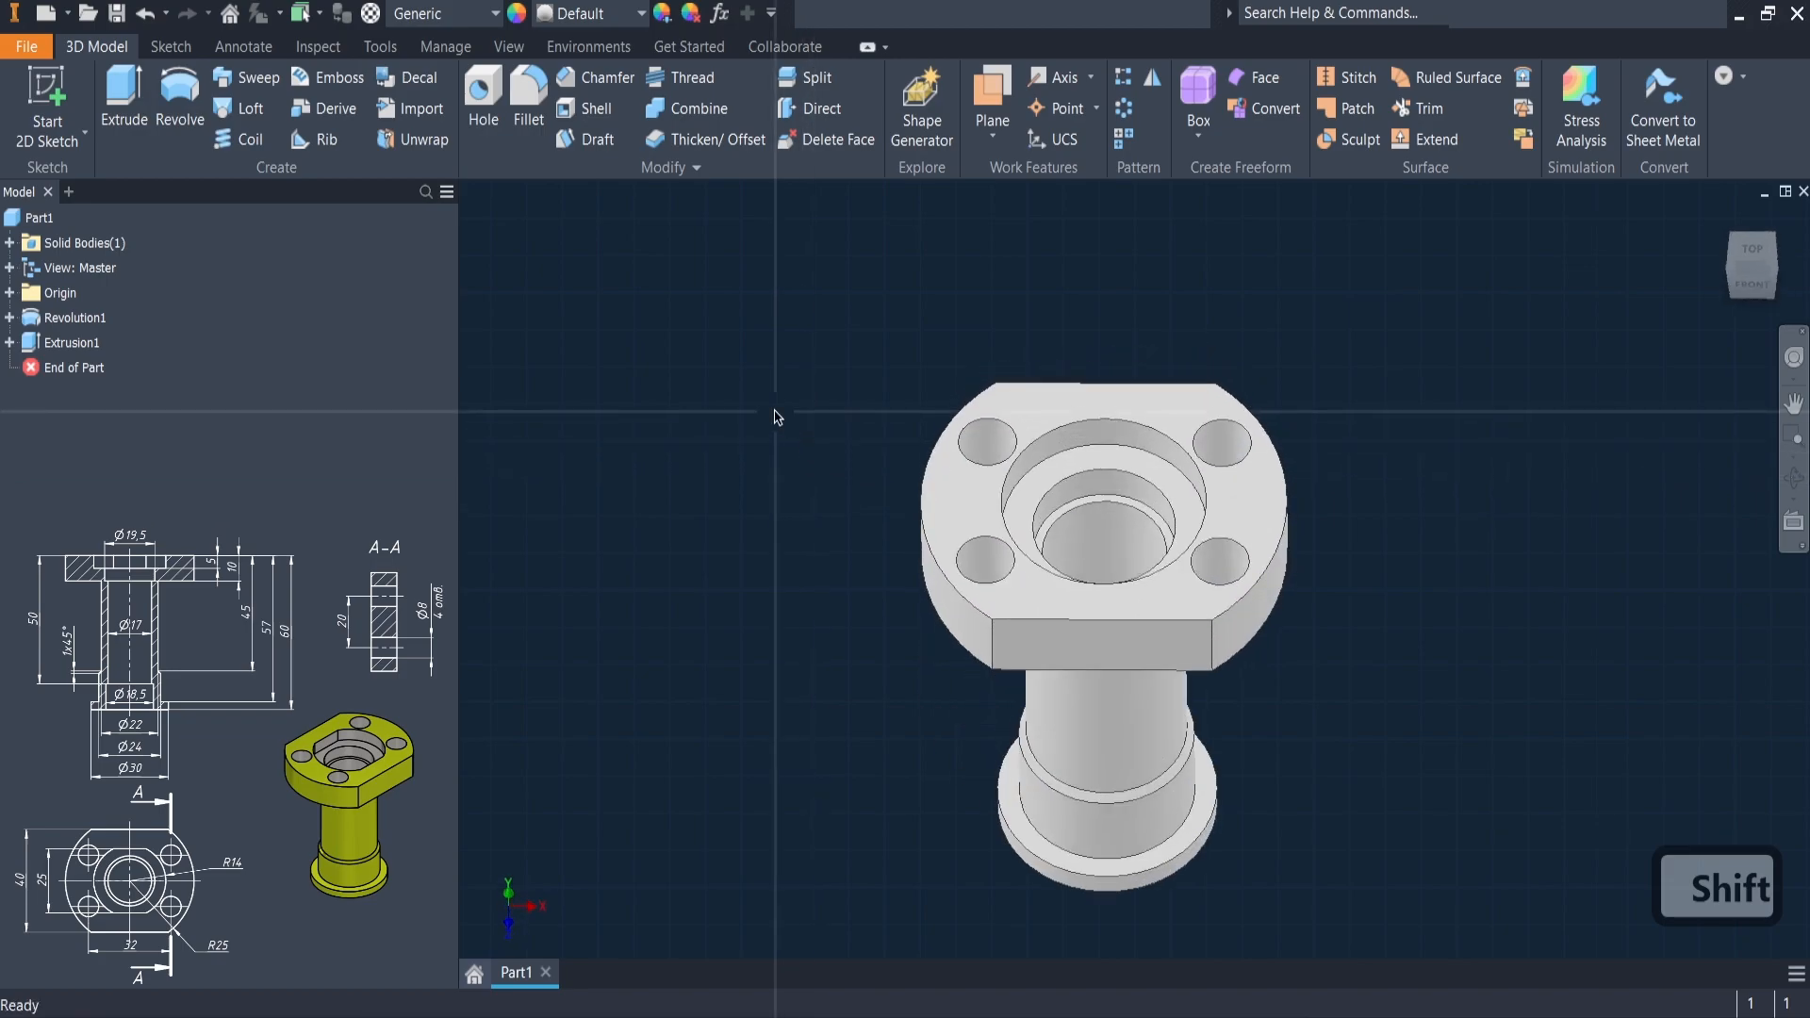
left_click(1038, 404)
left_click(1178, 386)
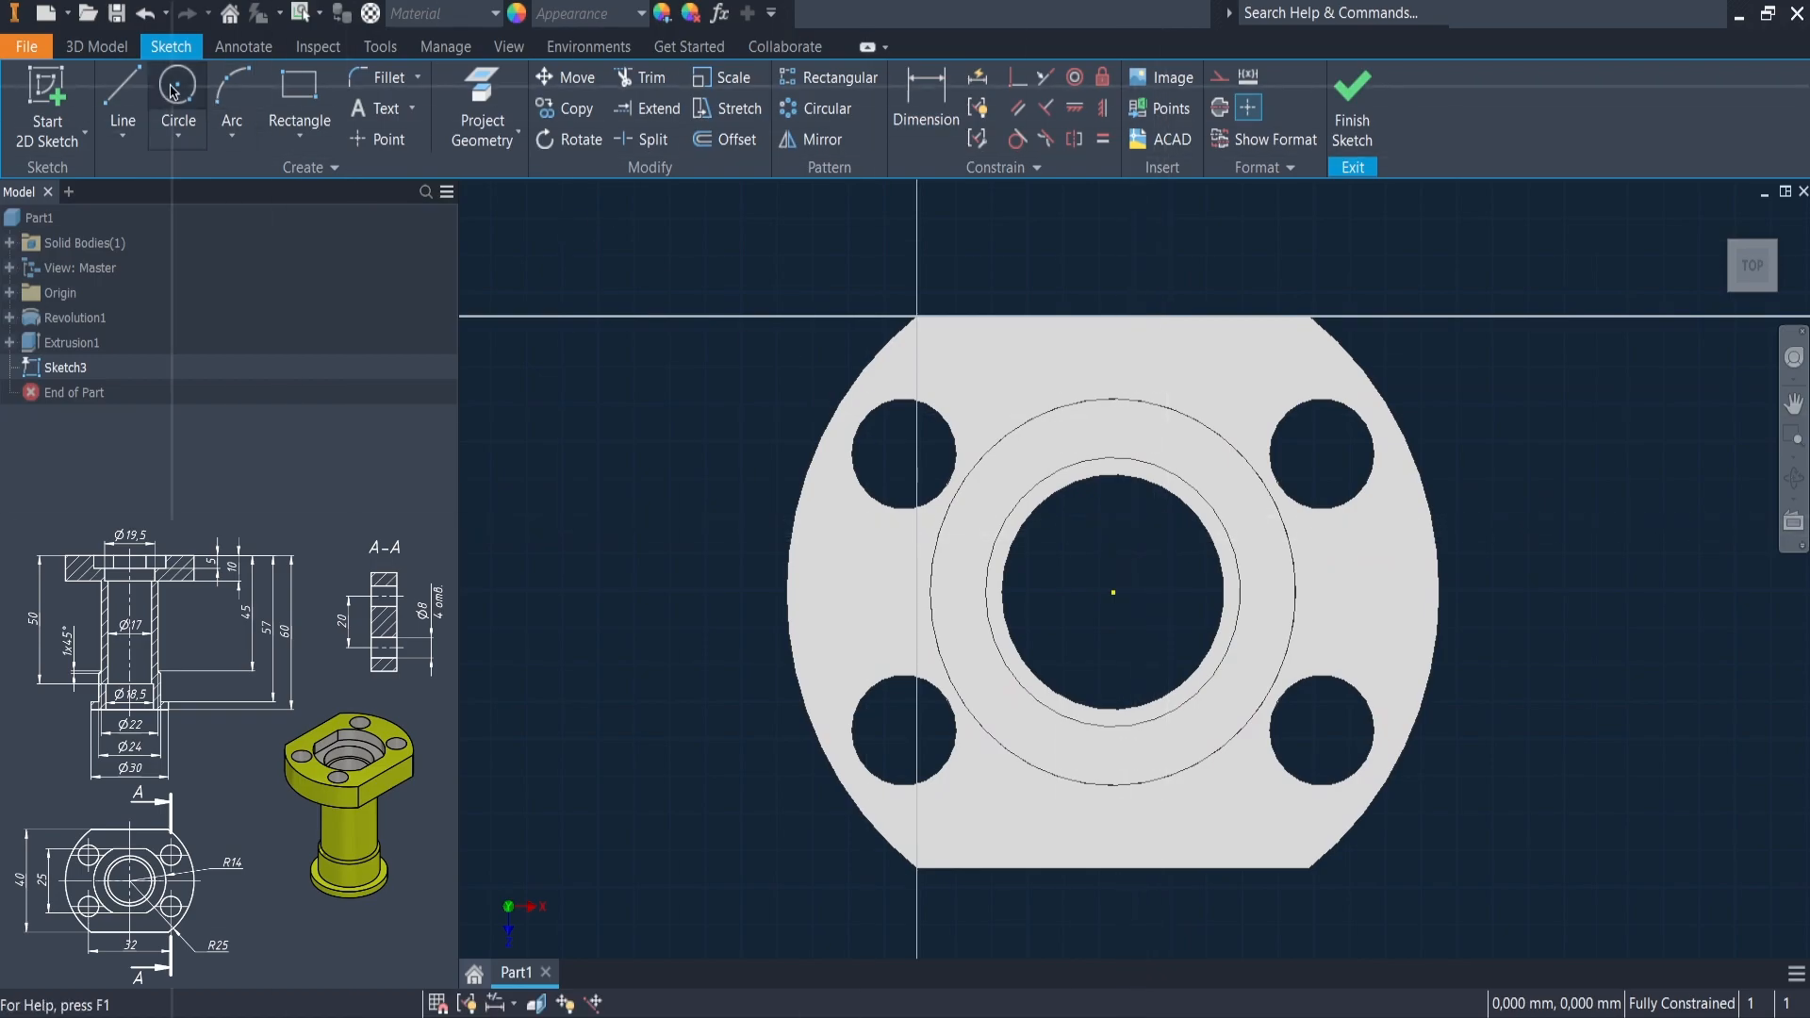
left_click(482, 99)
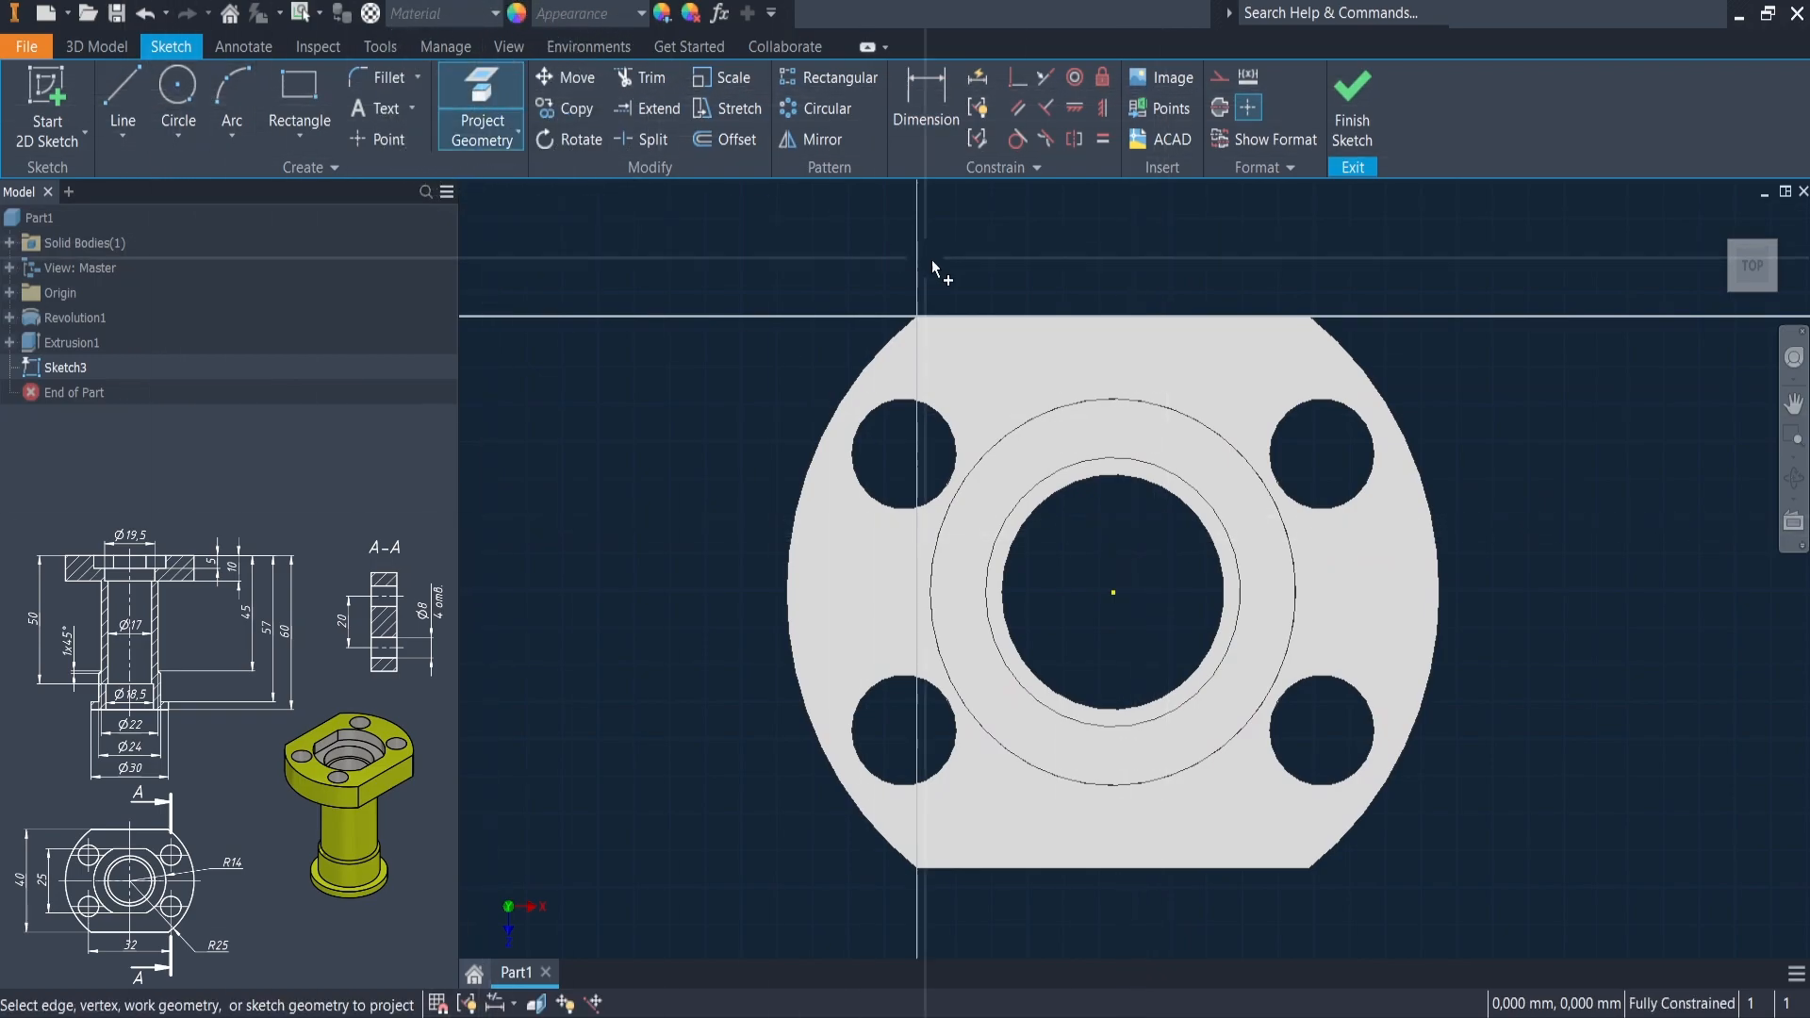
left_click(1112, 405)
- Draw horizontal chords near the projected circle's upper and lower edges, plus a horizontal line from its right edge to its center
right_click(721, 322)
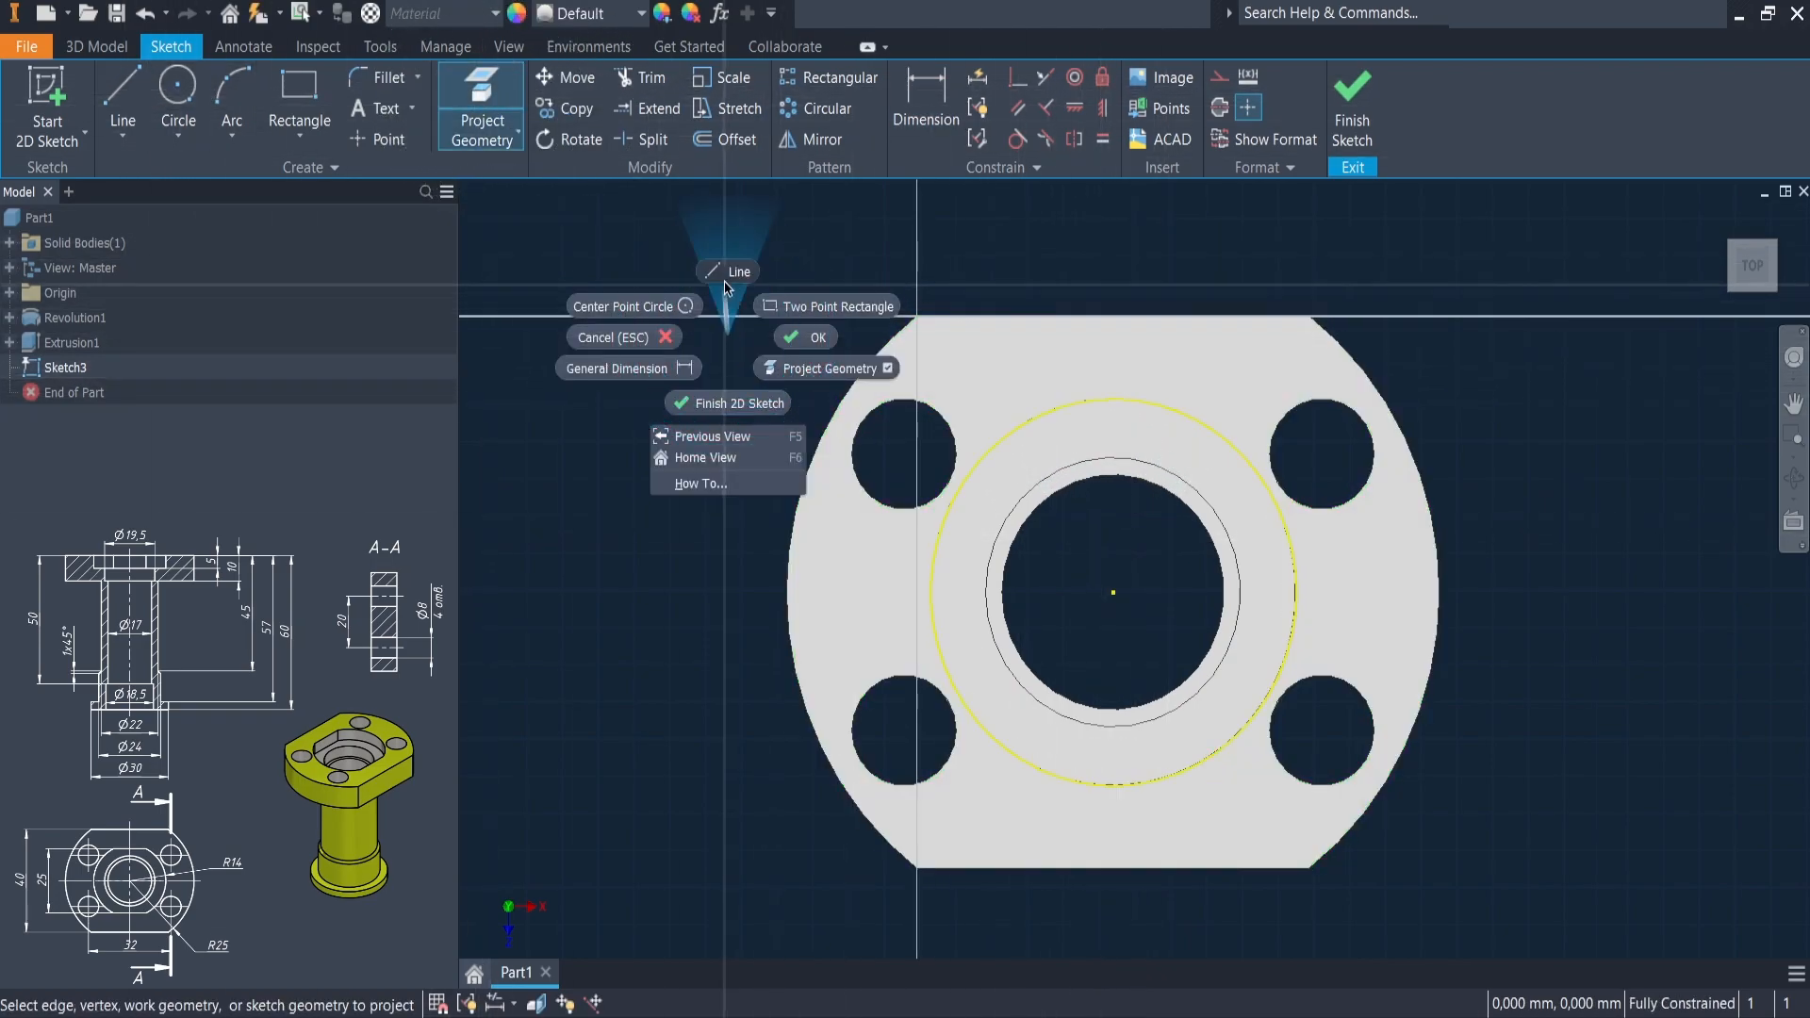
left_click(726, 272)
left_click(1025, 423)
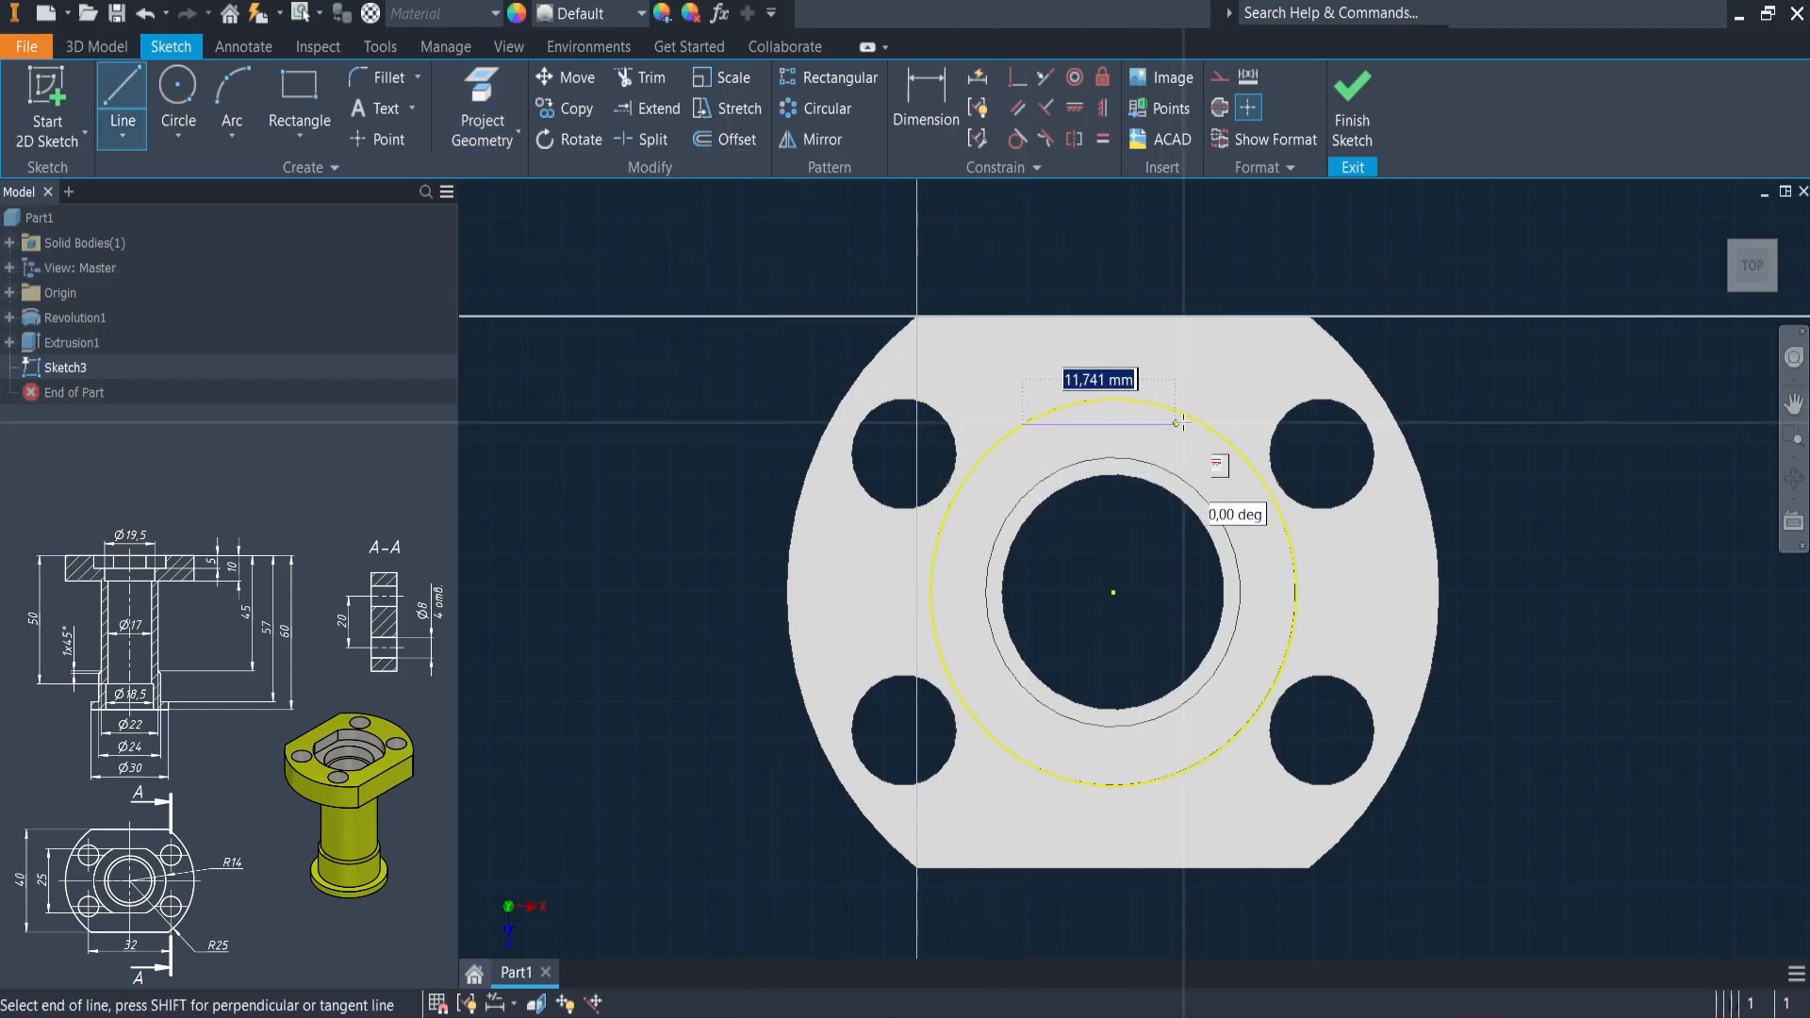
left_click(1204, 425)
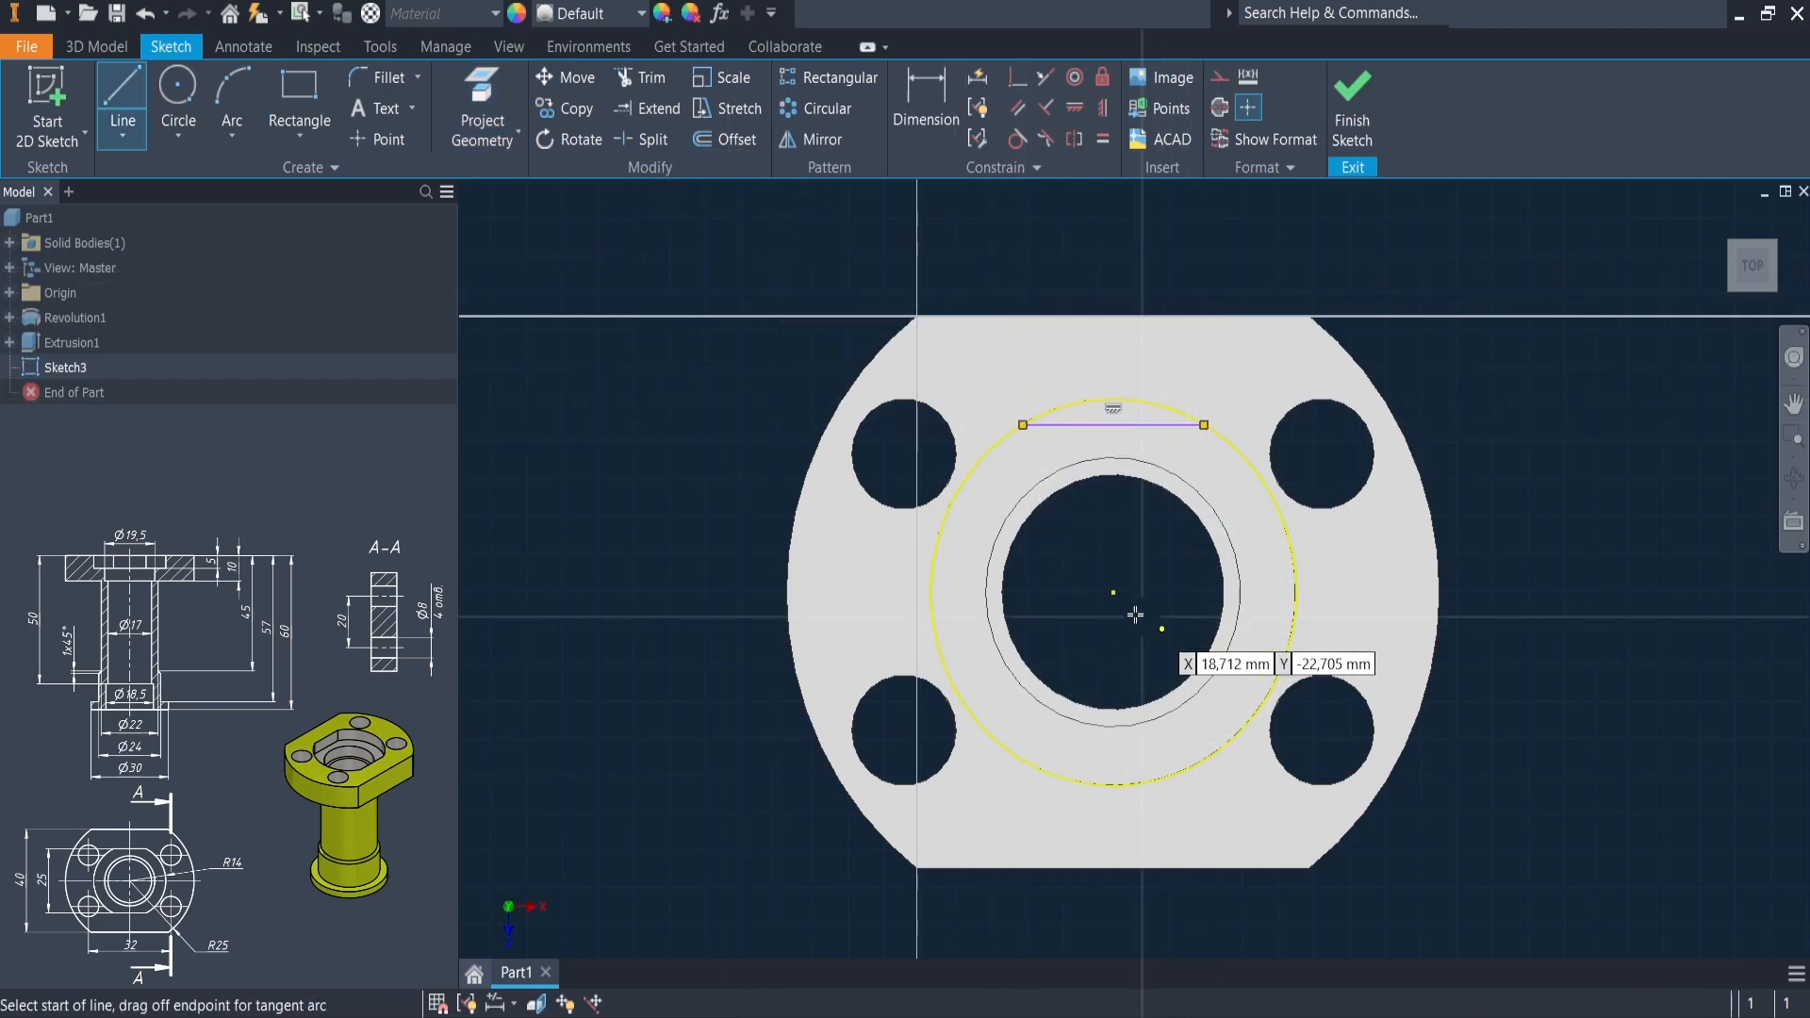
left_click(1295, 593)
left_click(1114, 592)
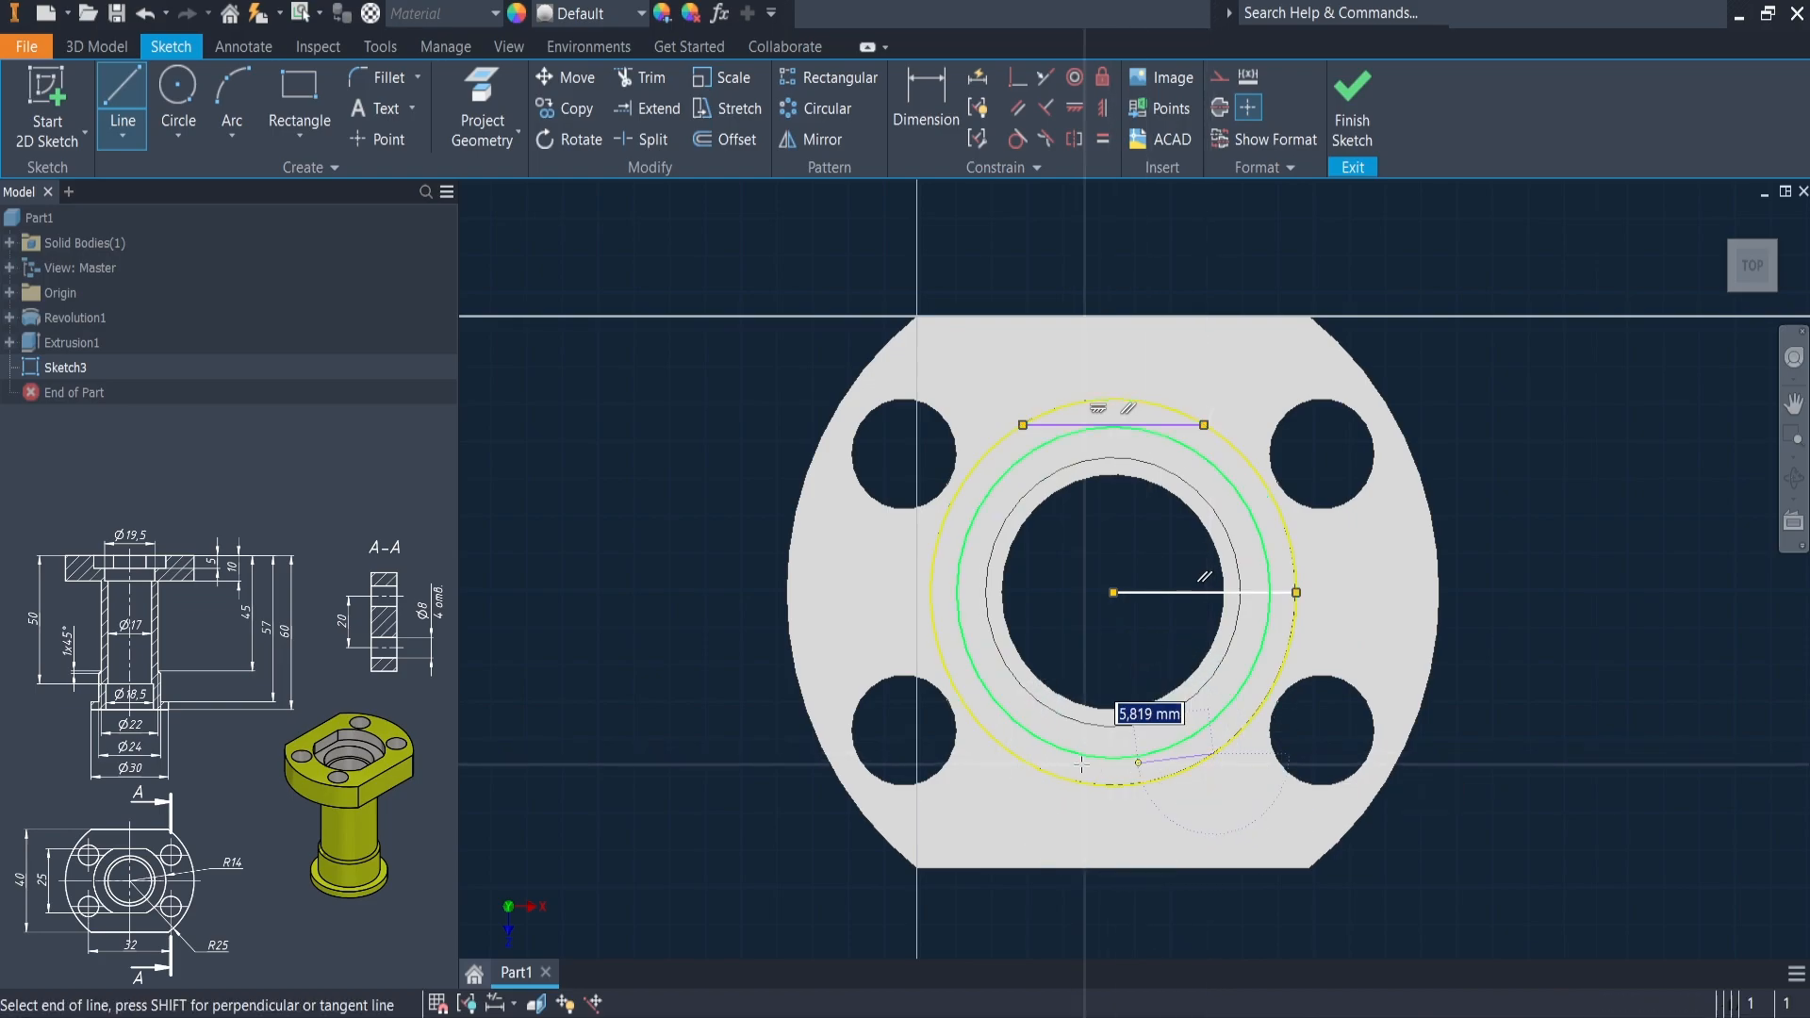
left_click(1013, 752)
key("Escape")
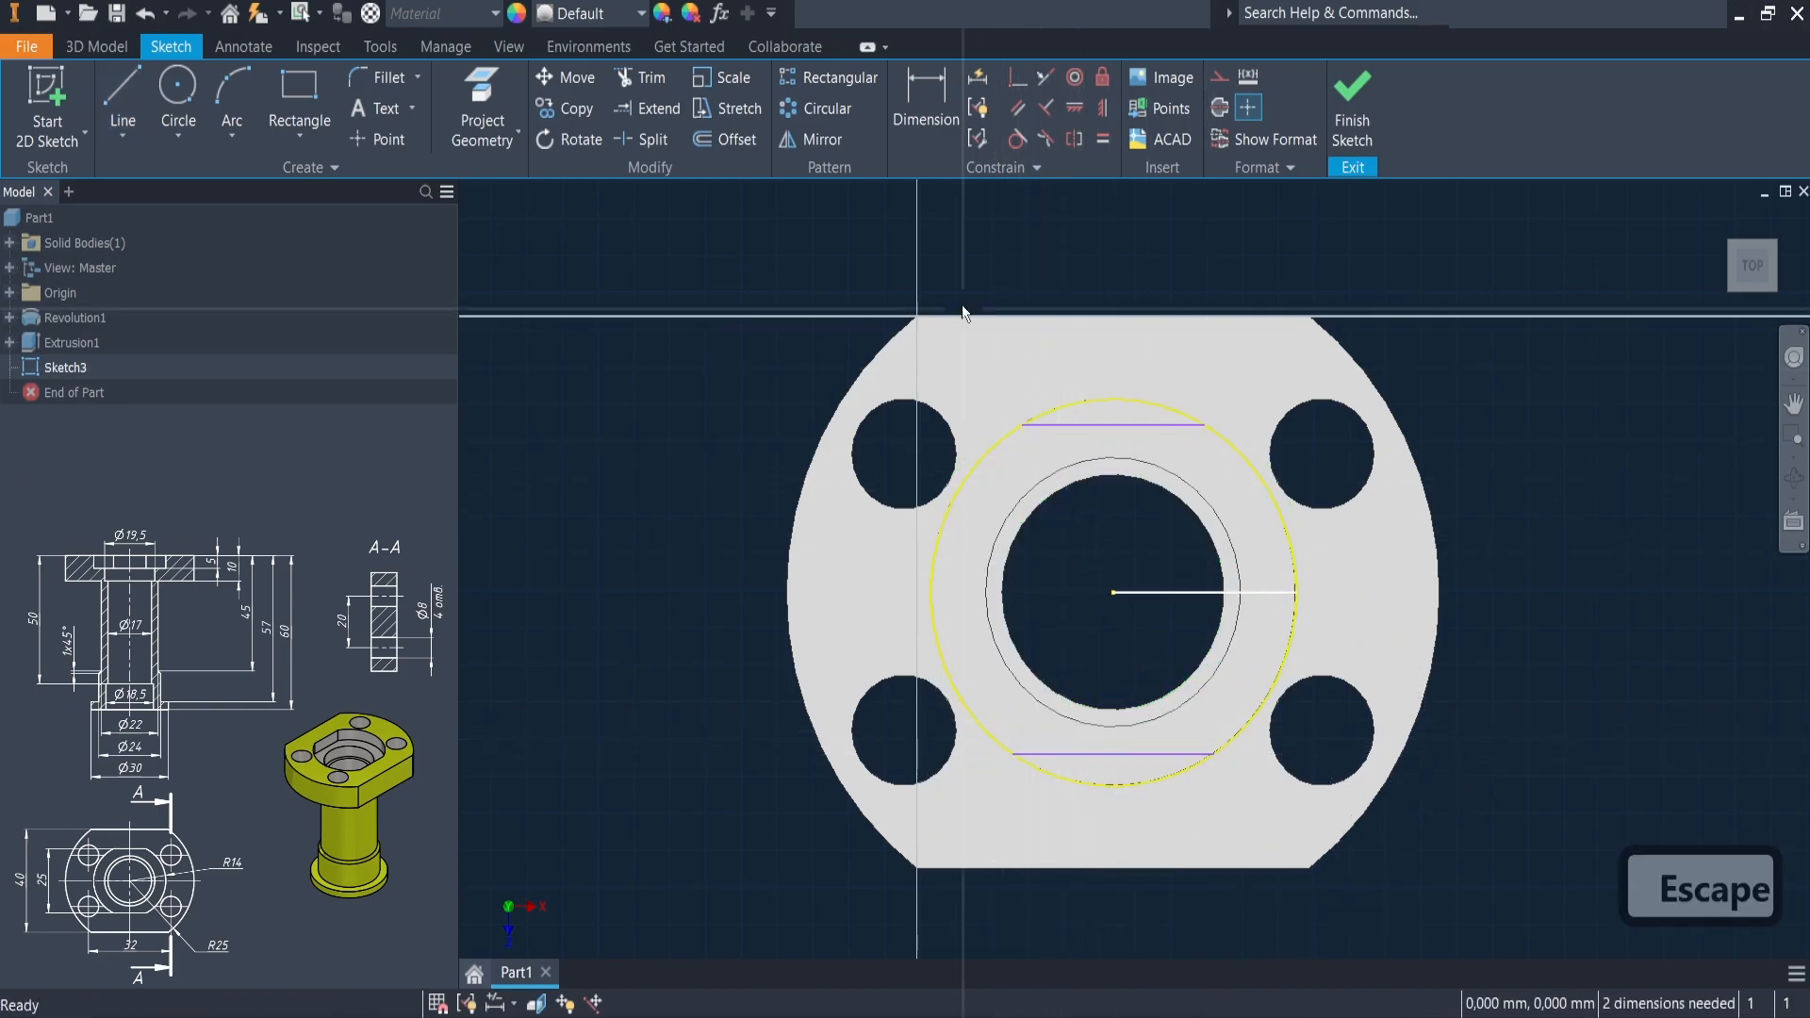
- Constrain the two counterbore chords to be symmetric about the horizontal center line
left_click(1073, 138)
left_click(1143, 425)
left_click(1169, 753)
left_click(1150, 594)
key("Escape")
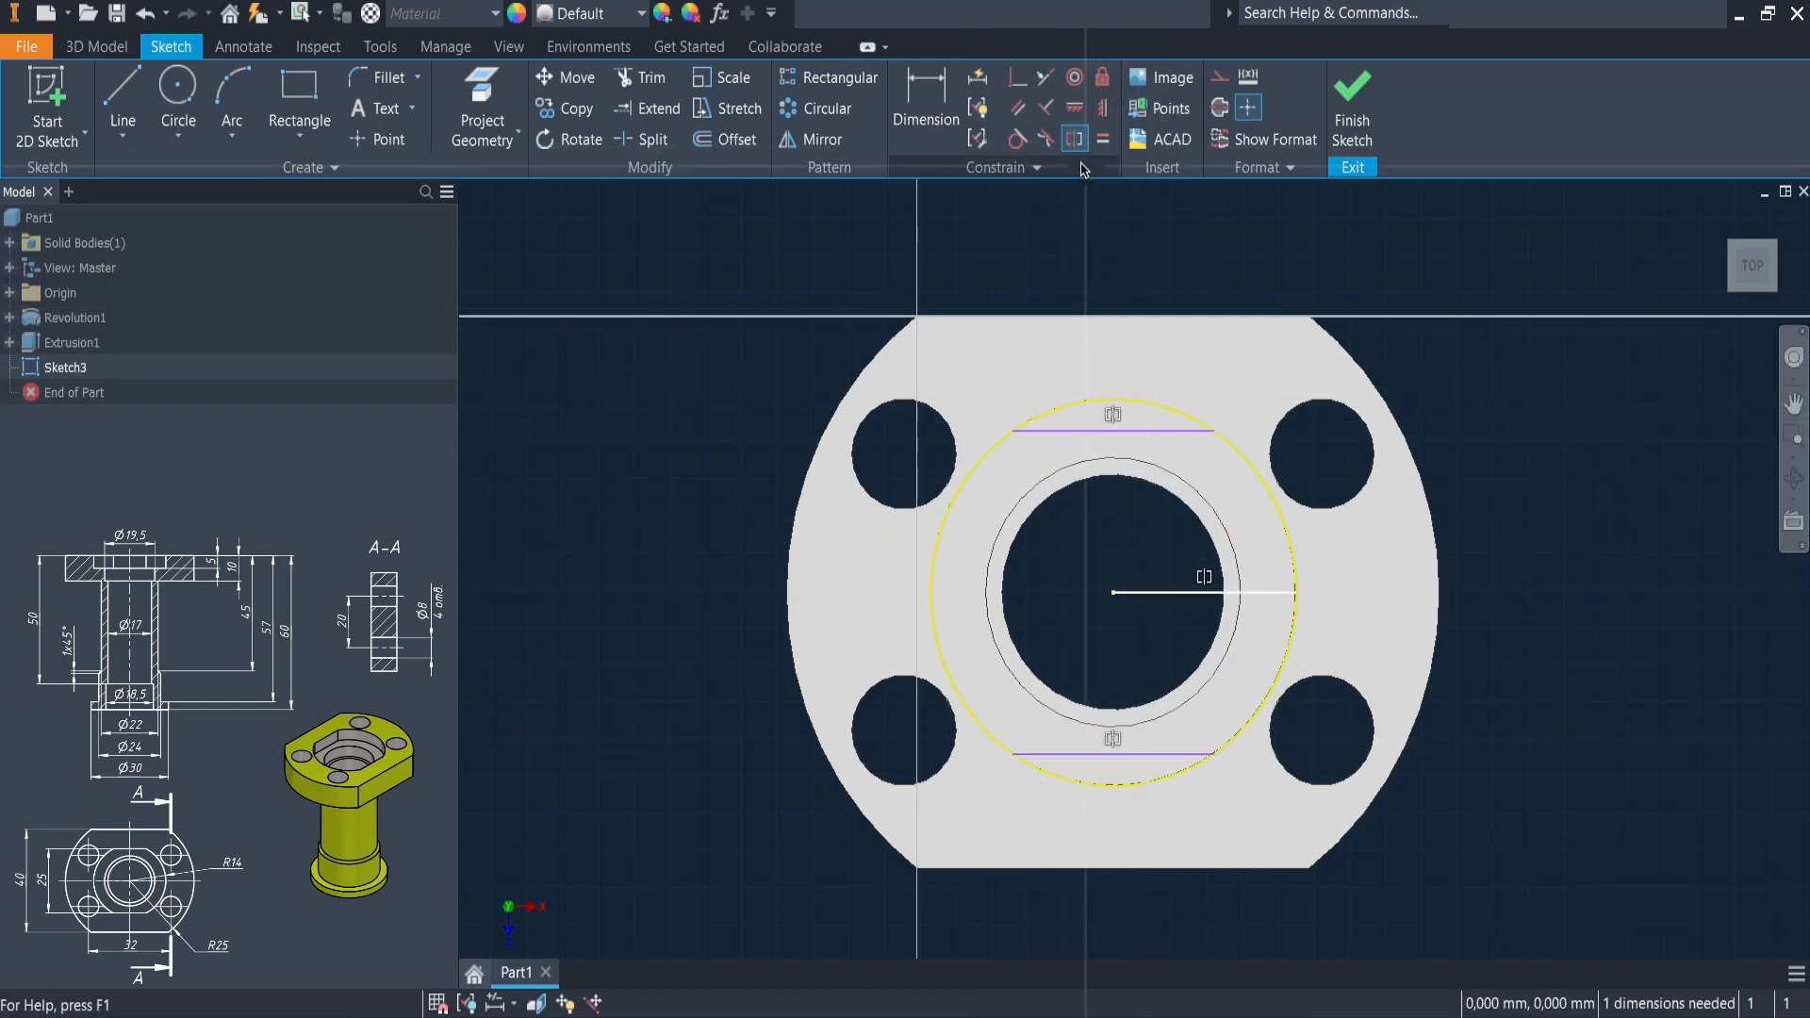
- Dimension the vertical distance between the two counterbore chords and set it to 25 mm
left_click(918, 118)
left_click(1107, 427)
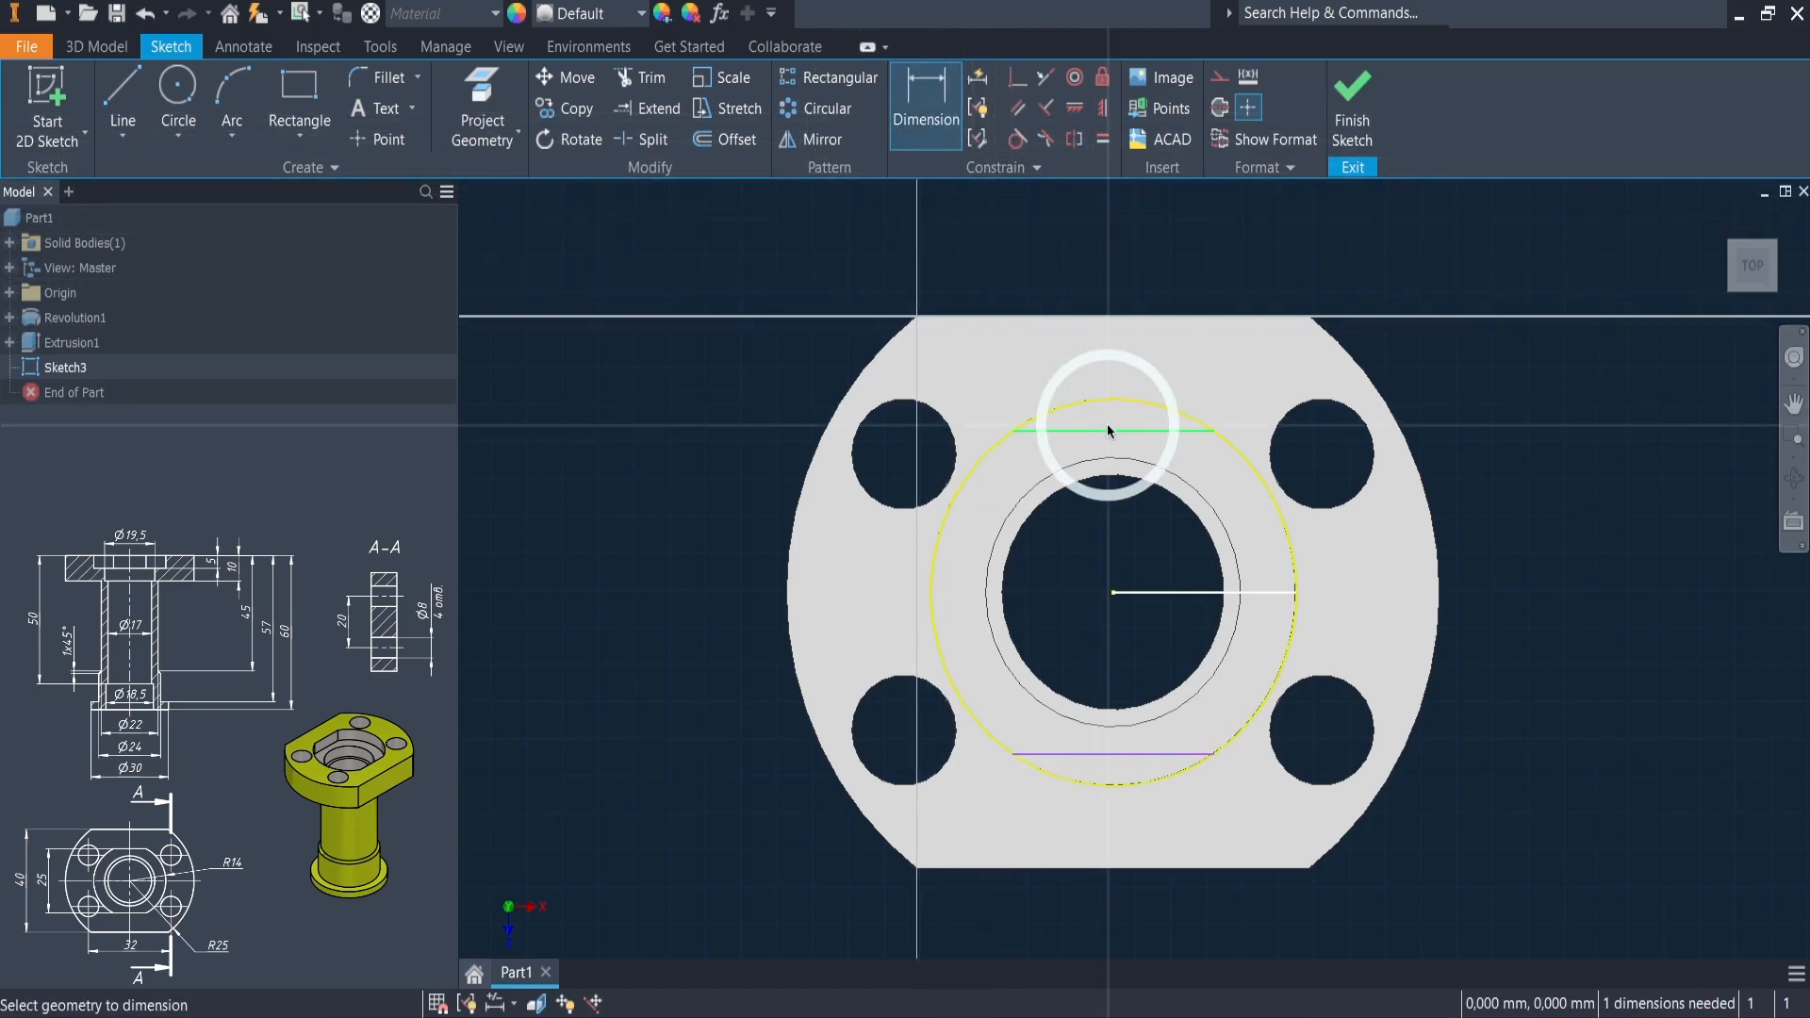
left_click(1140, 751)
left_click(1069, 597)
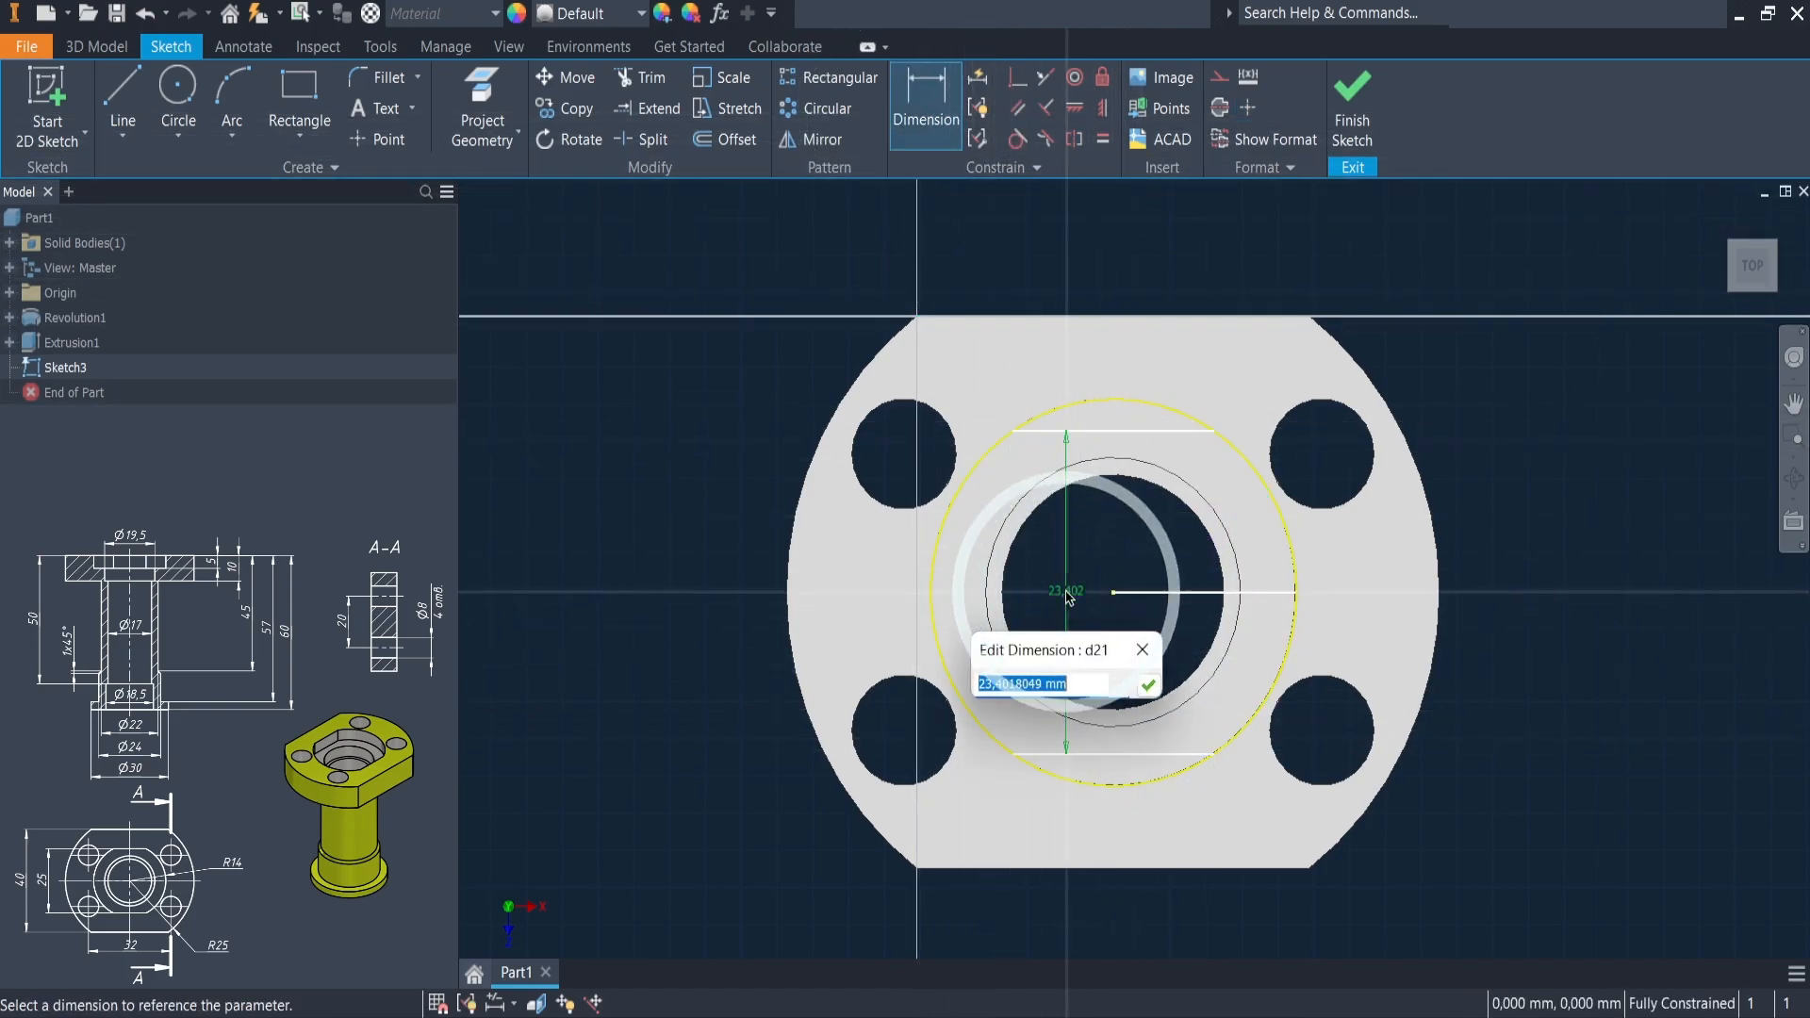
key("Return")
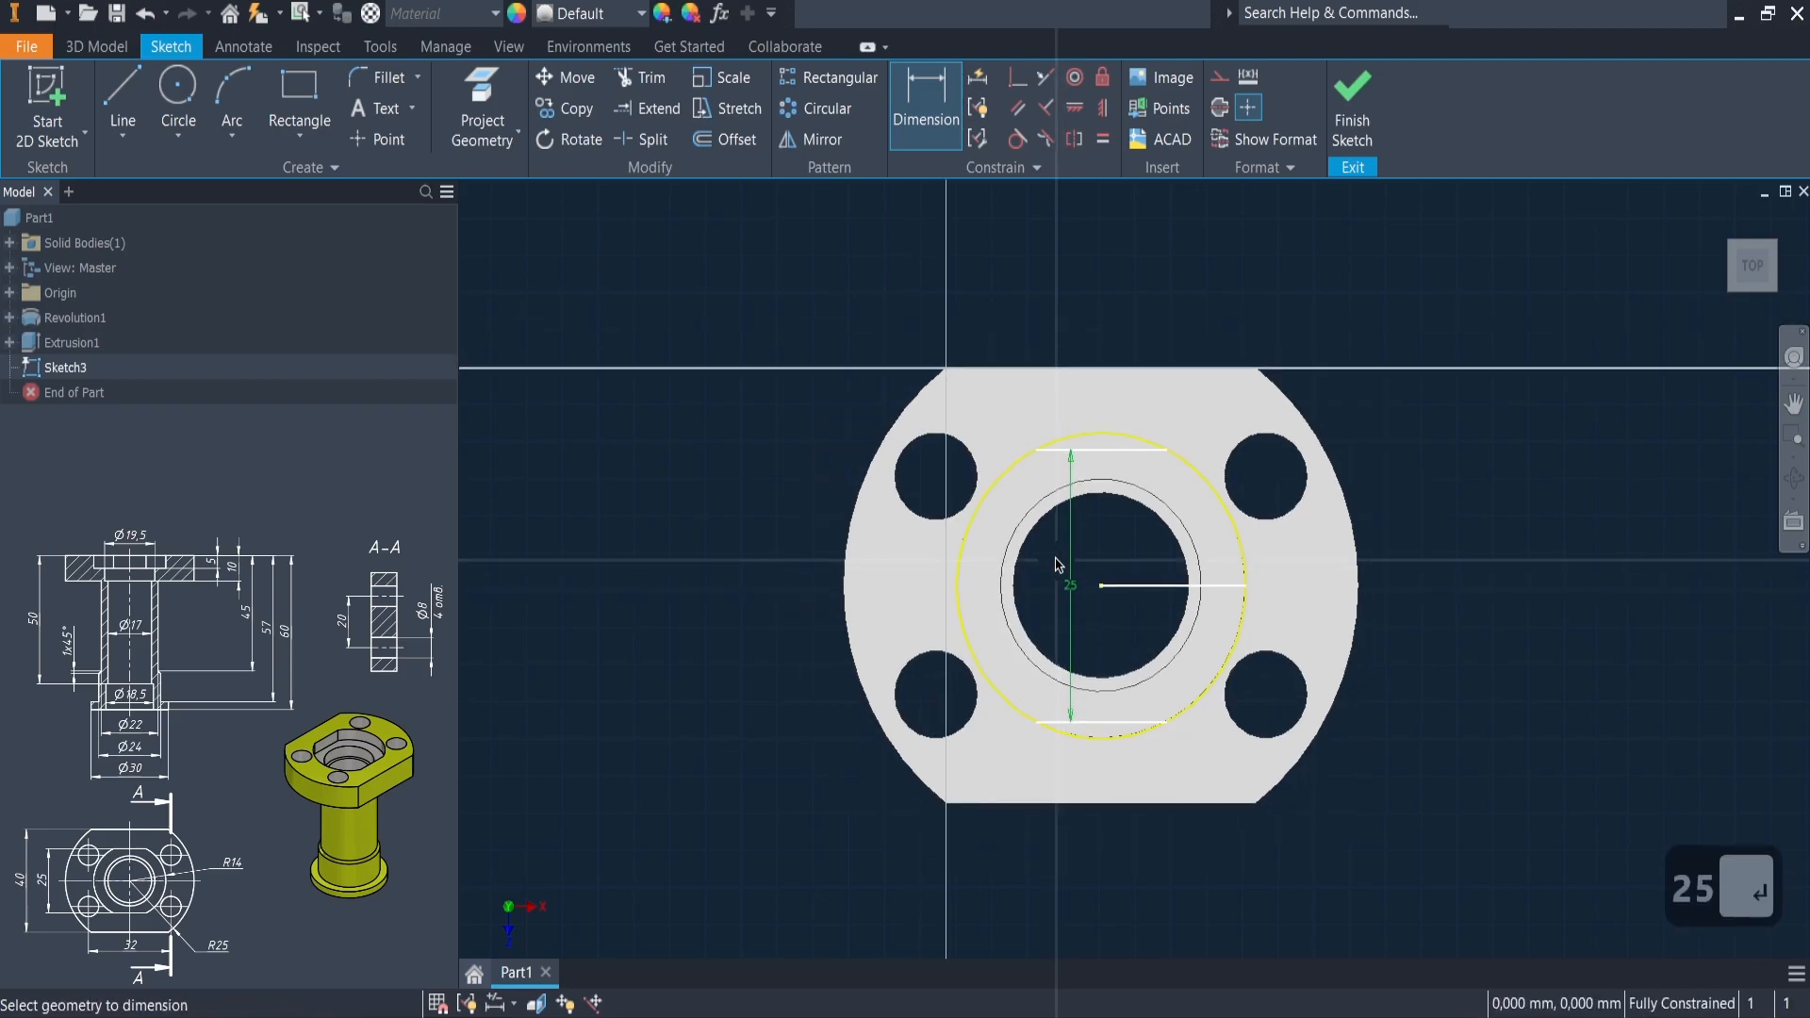
- Extrude the two segments between the chords and the counterbore circle down to the counterbore's floor face, joining them to the body
left_click(126, 45)
left_click(123, 104)
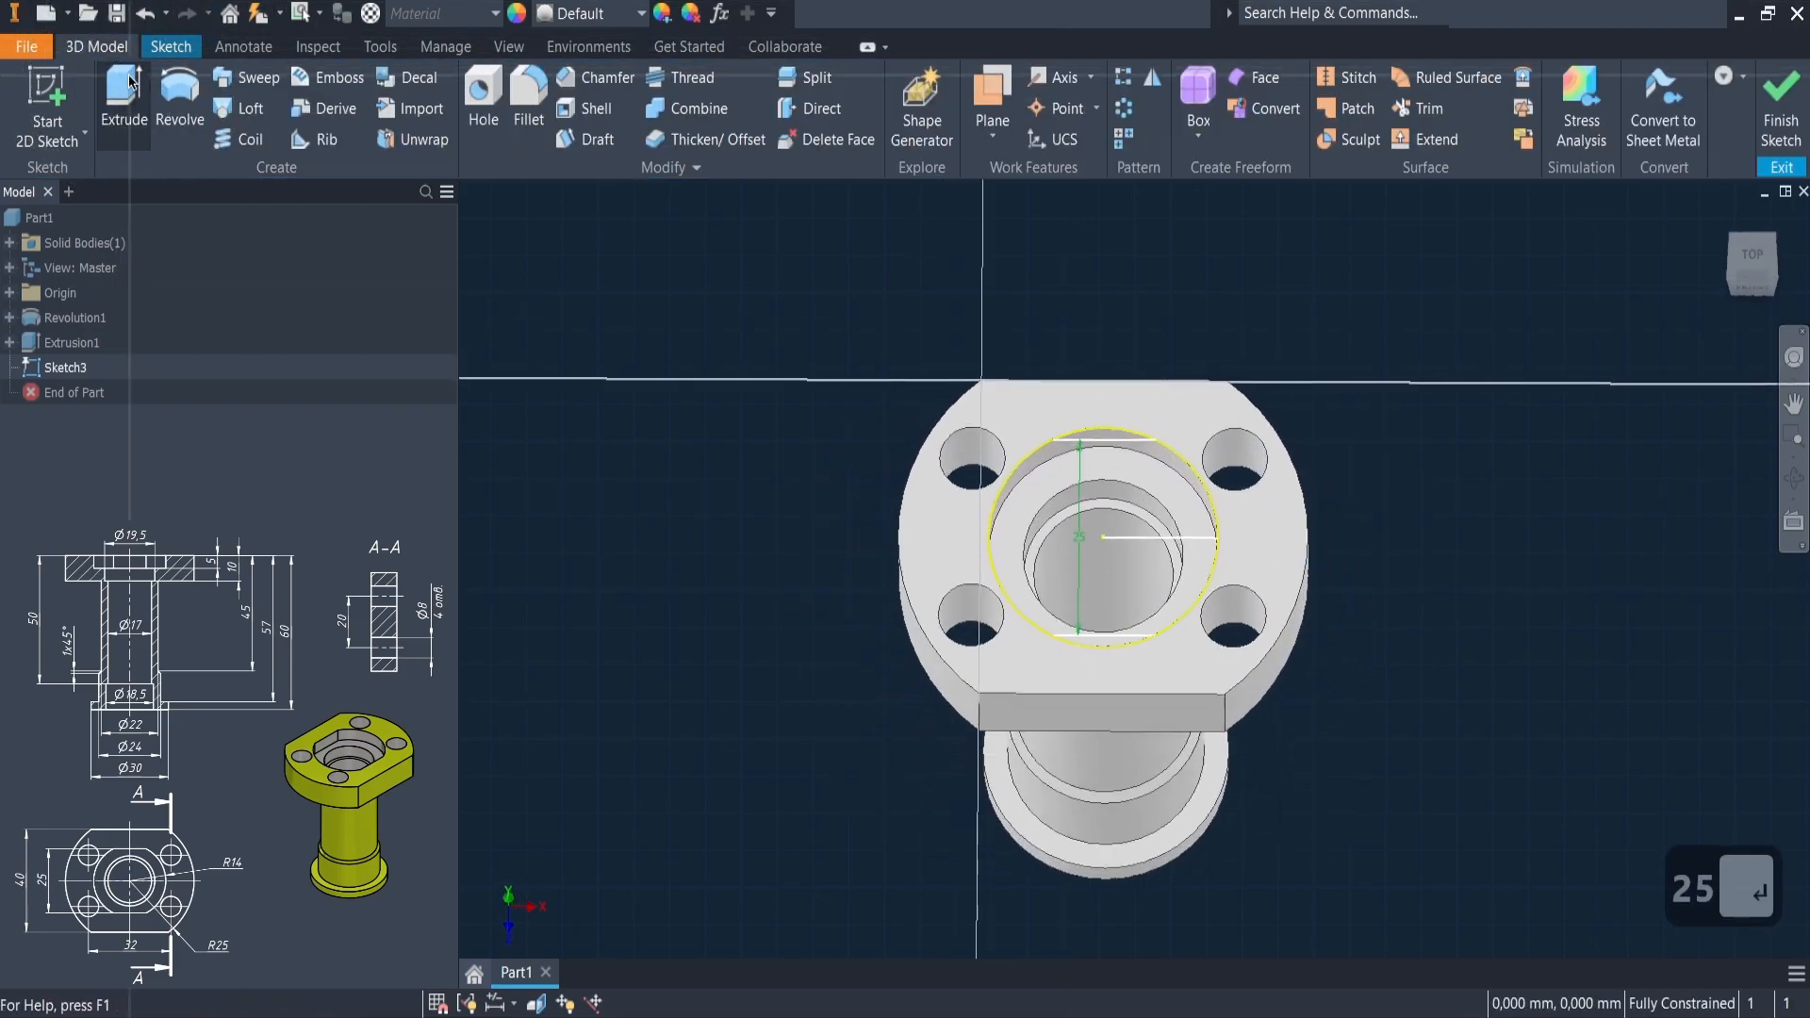
scroll(1108, 429, "up", 2)
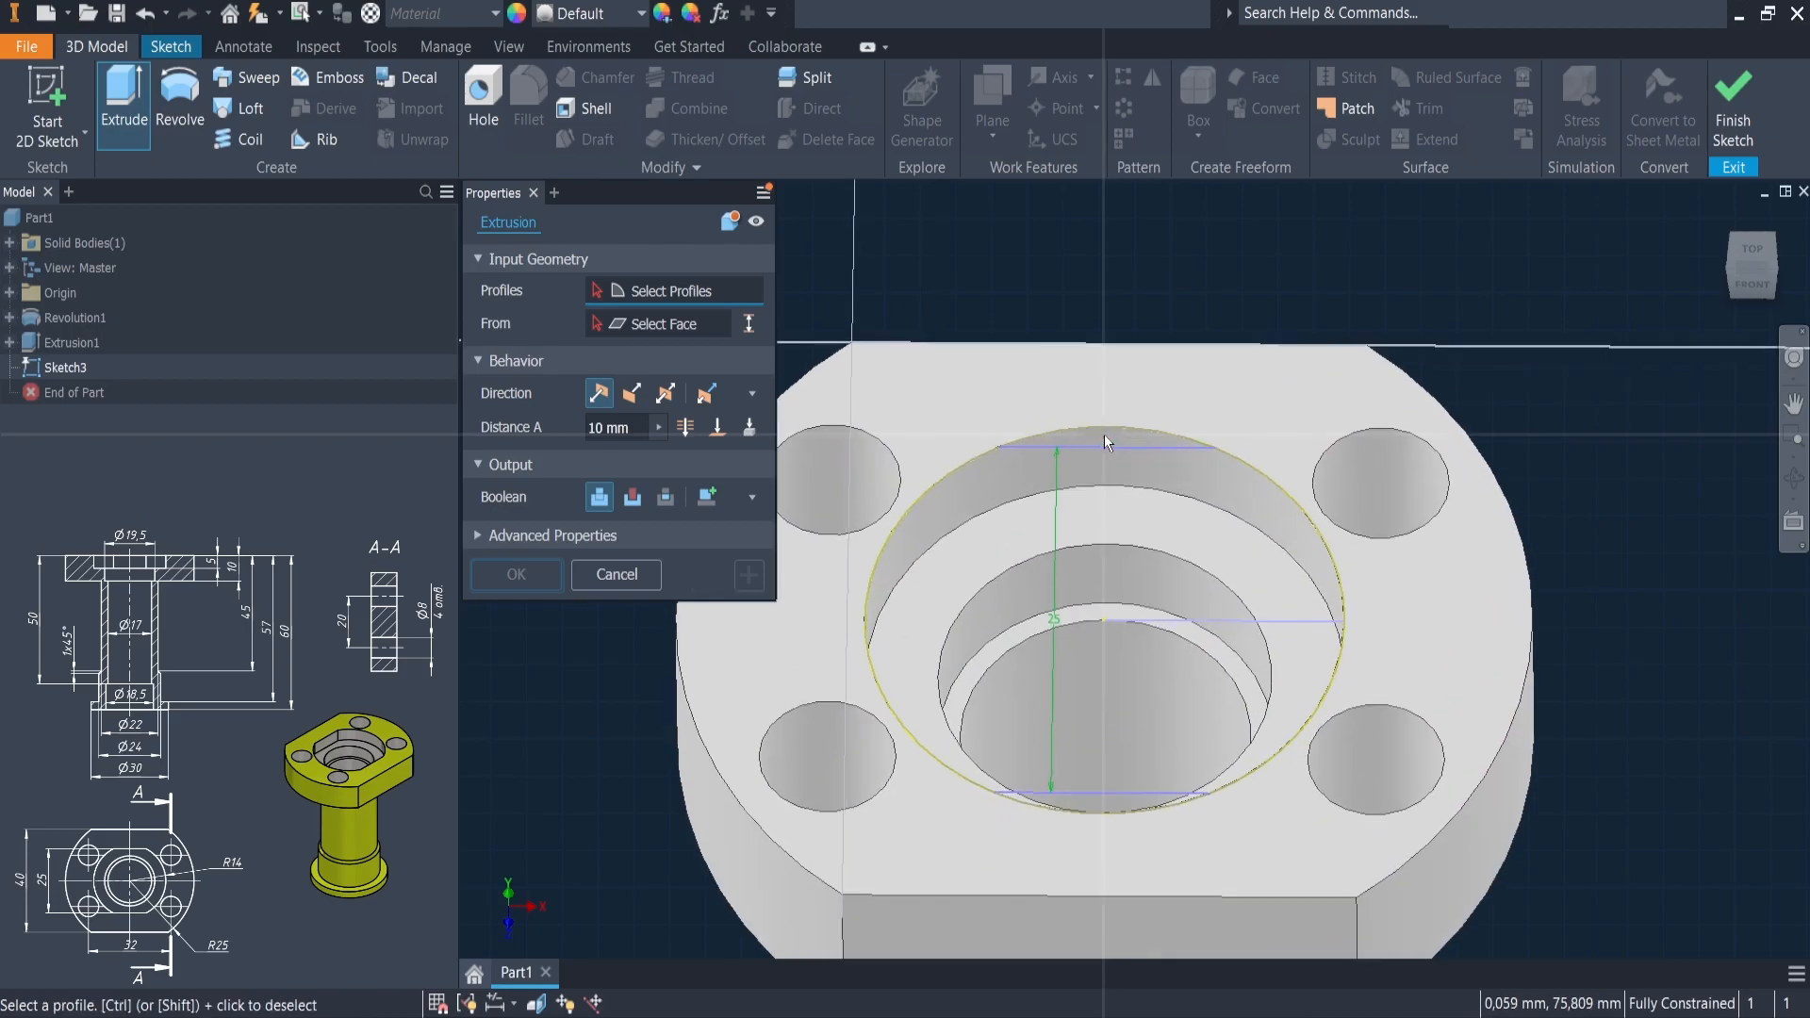
left_click(1113, 443)
left_click(1119, 807)
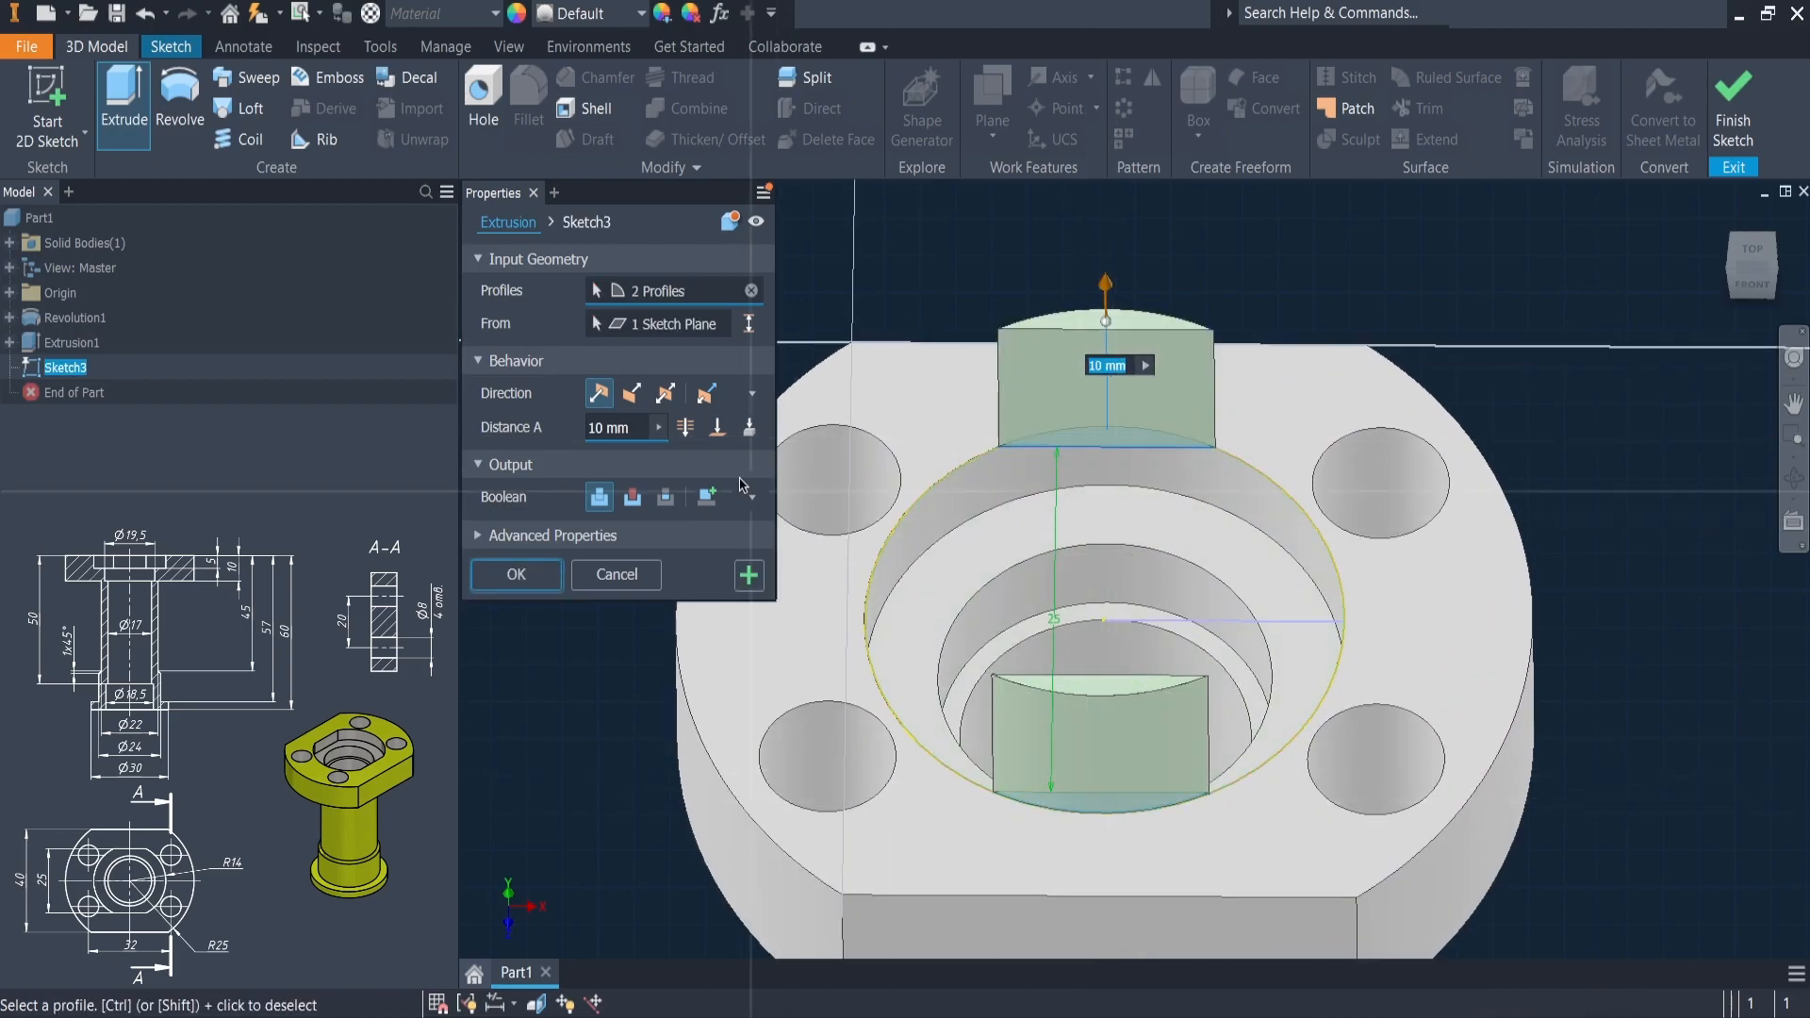
left_click(721, 432)
left_click(1027, 533)
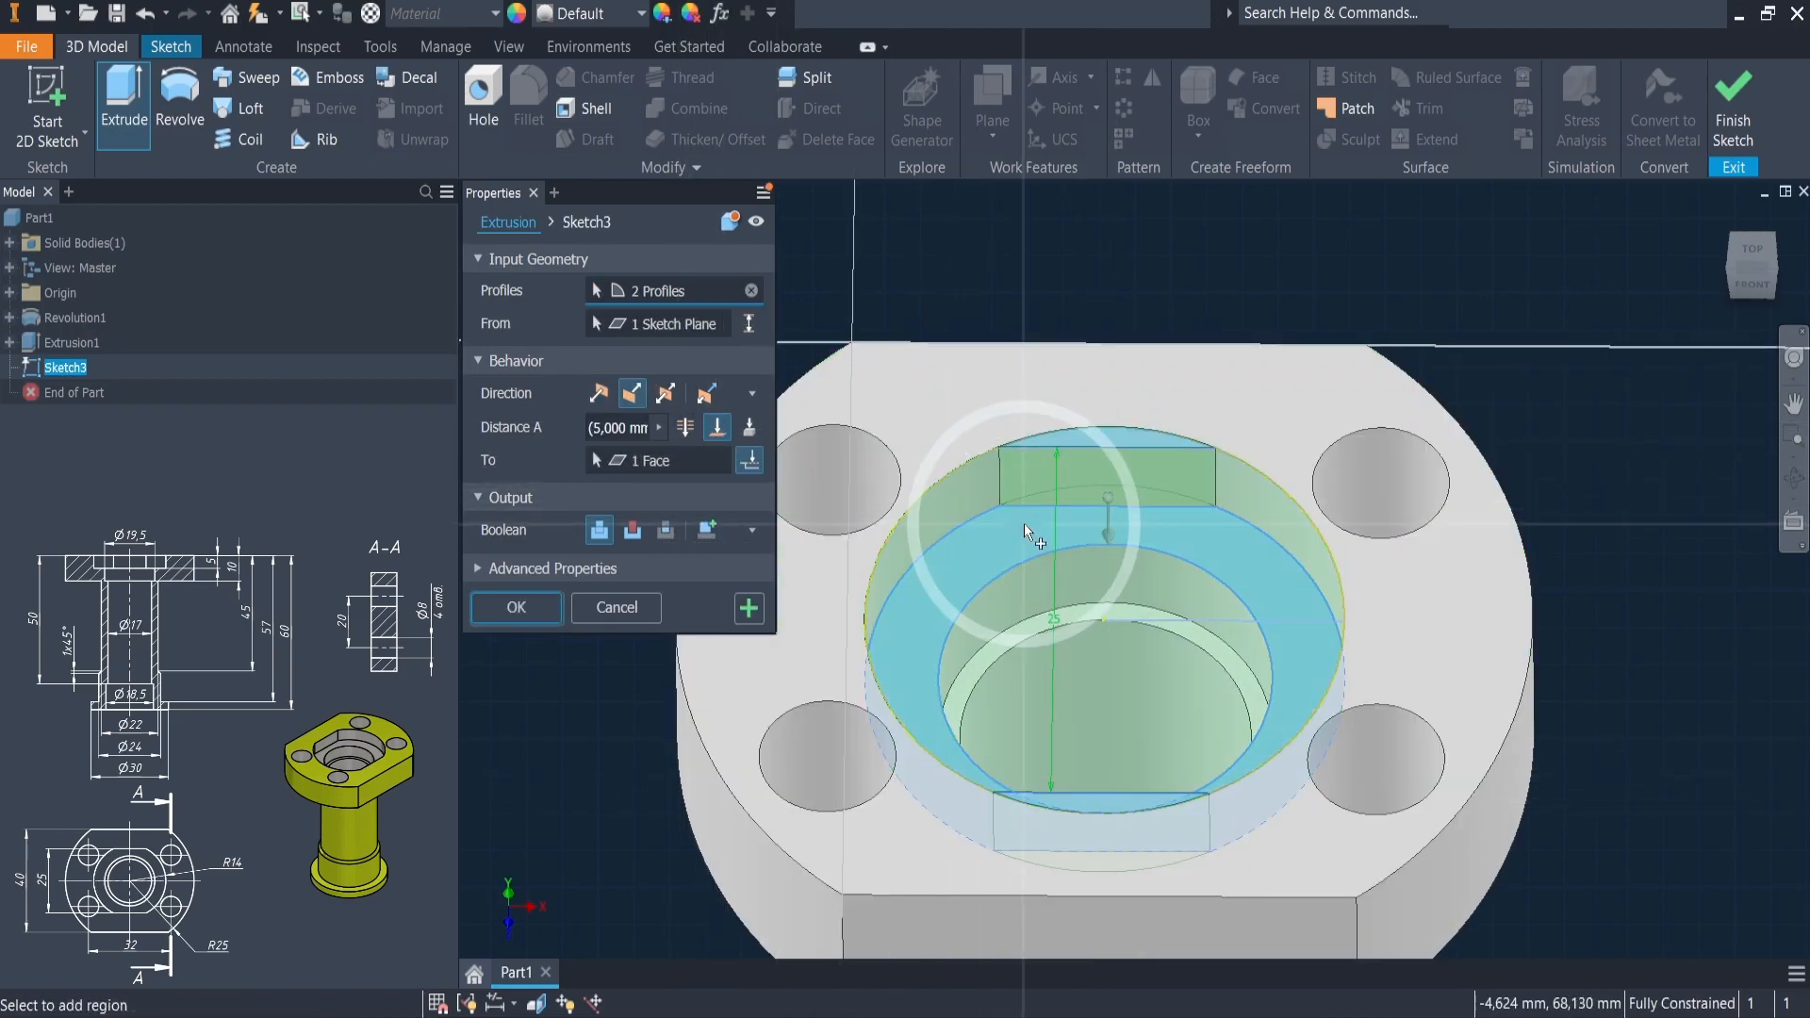
left_click(516, 606)
key("F6")
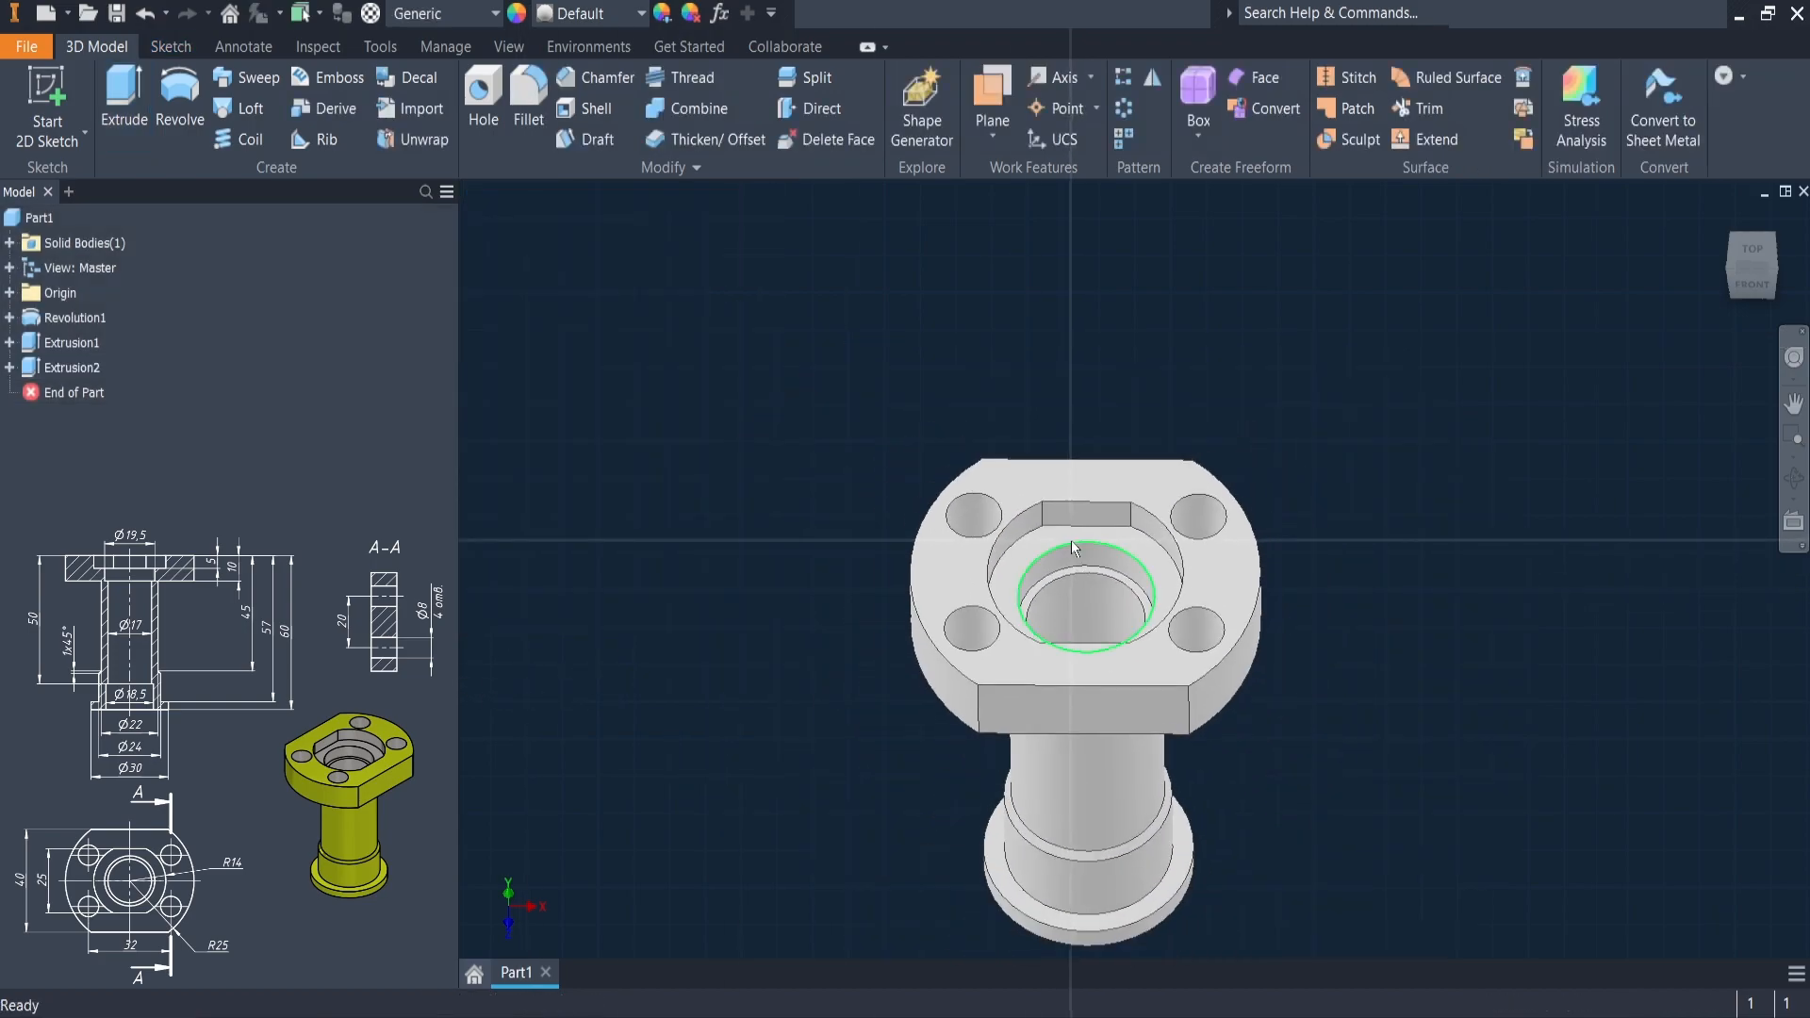
middle_click_drag(823, 594, 886, 635, "shift")
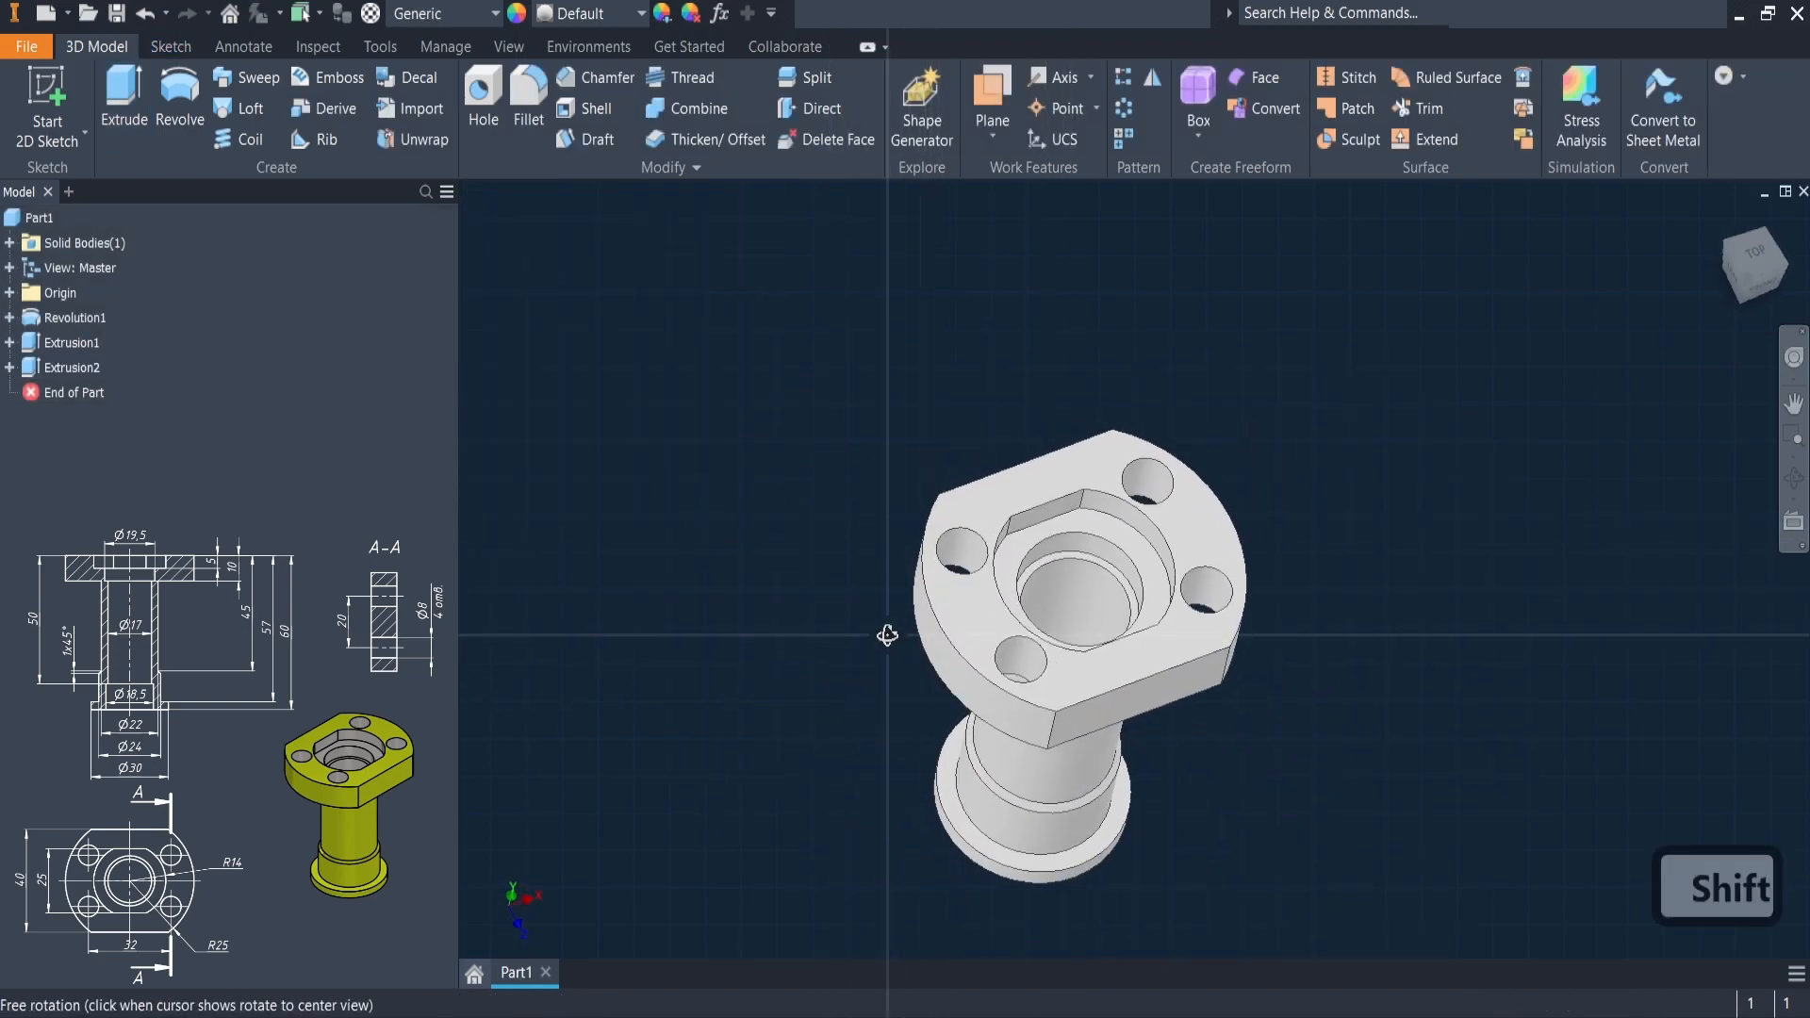